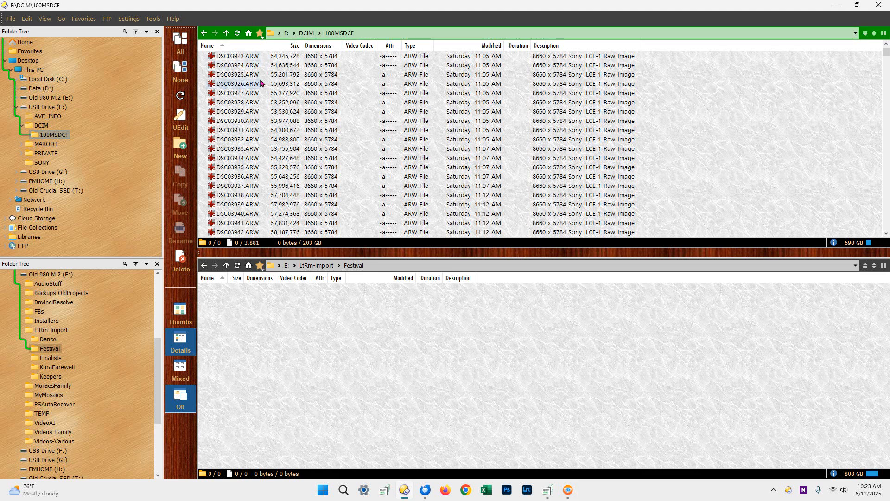
Step: Copy the first 18 raw files, DSC03923.ARW to DSC03940.ARW, from the camera card into the LtRm-Import Festival folder and clear the selection
{"action": "left_click_drag", "start_coordinate": [292, 55], "coordinate": [243, 216]}
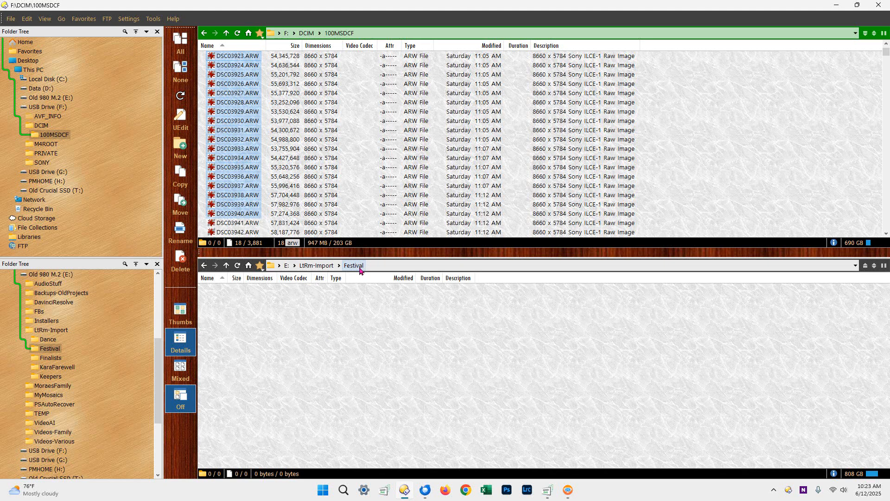
{"action": "left_click", "coordinate": [181, 176]}
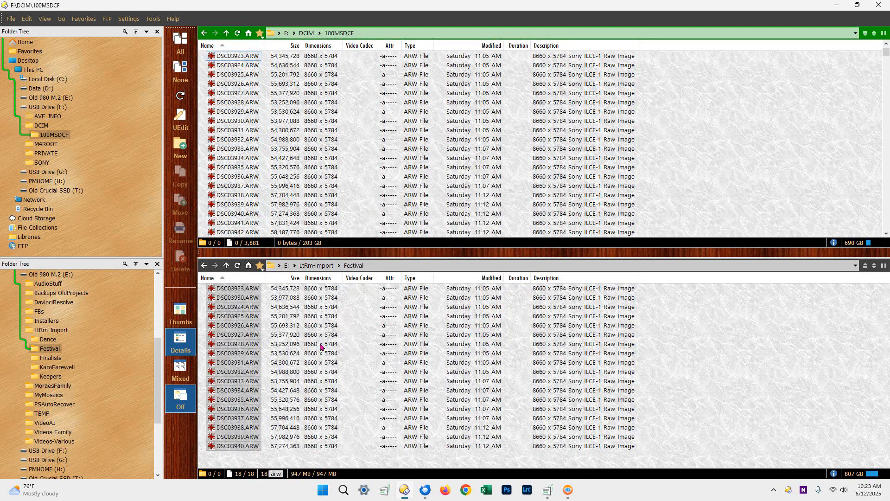
{"action": "left_click", "coordinate": [362, 320]}
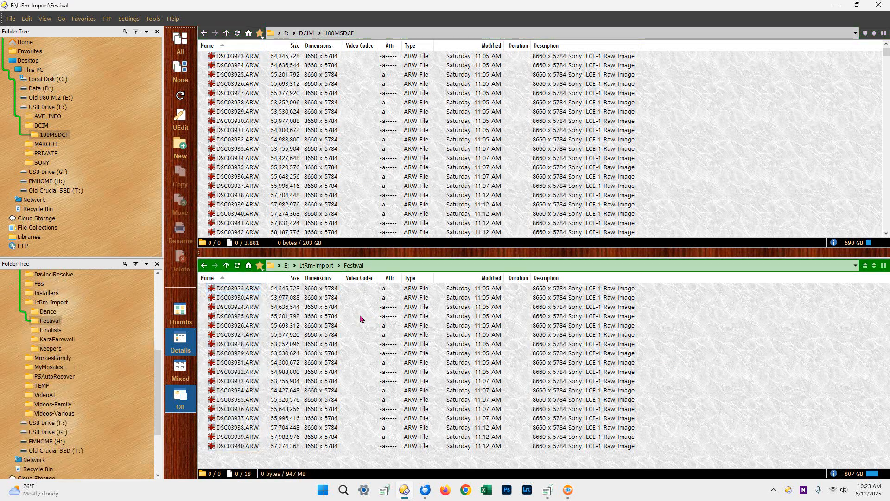
Step: Start a batch rename of all the copied ARW files in the Festival folder using the Number Files preset
{"action": "left_click_drag", "start_coordinate": [270, 289], "coordinate": [244, 454]}
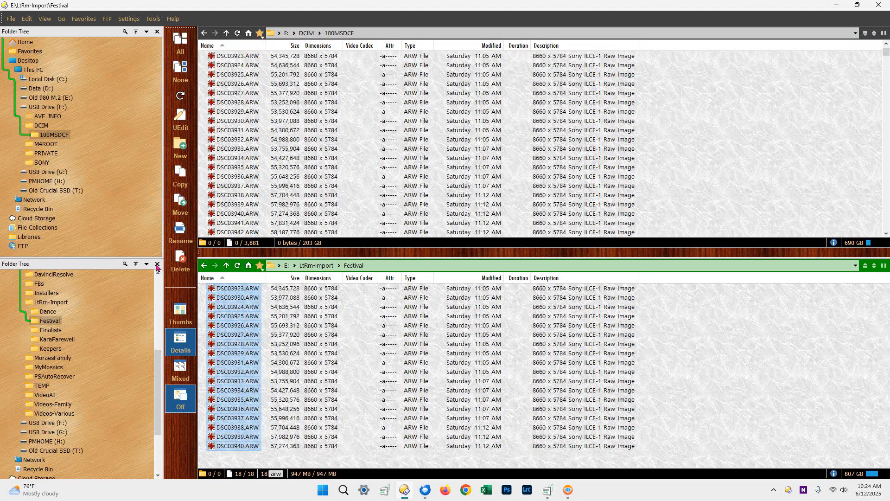
{"action": "left_click", "coordinate": [181, 232]}
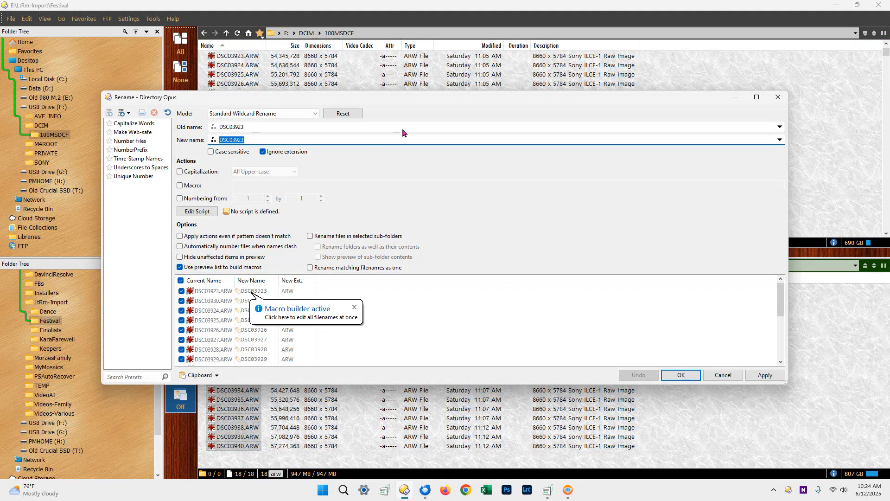
{"action": "left_click_drag", "start_coordinate": [437, 101], "coordinate": [514, 90]}
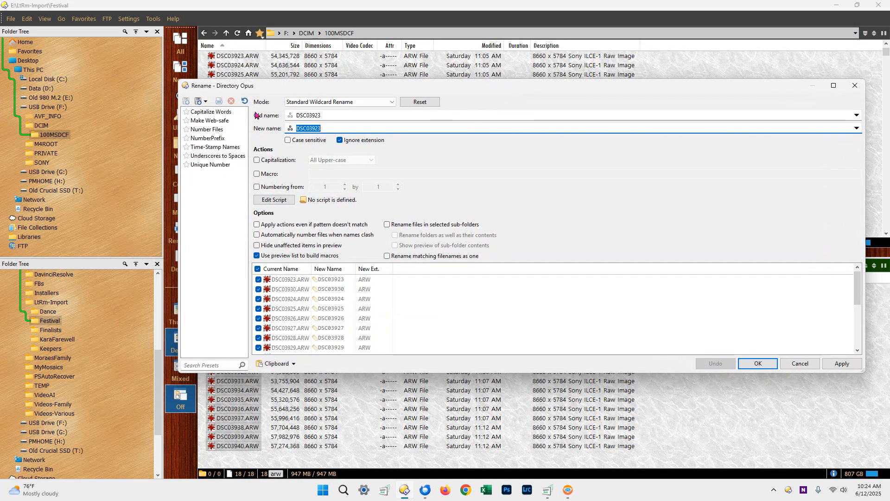
{"action": "left_click", "coordinate": [219, 131]}
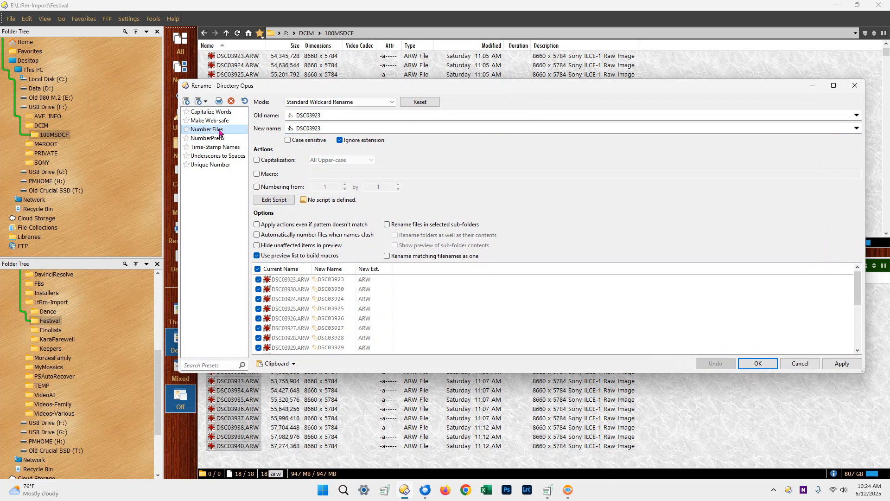
Step: Add the prefix PDP20250531_ before the number in the new name pattern, apply the rename and deselect the files
{"action": "left_click", "coordinate": [296, 131]}
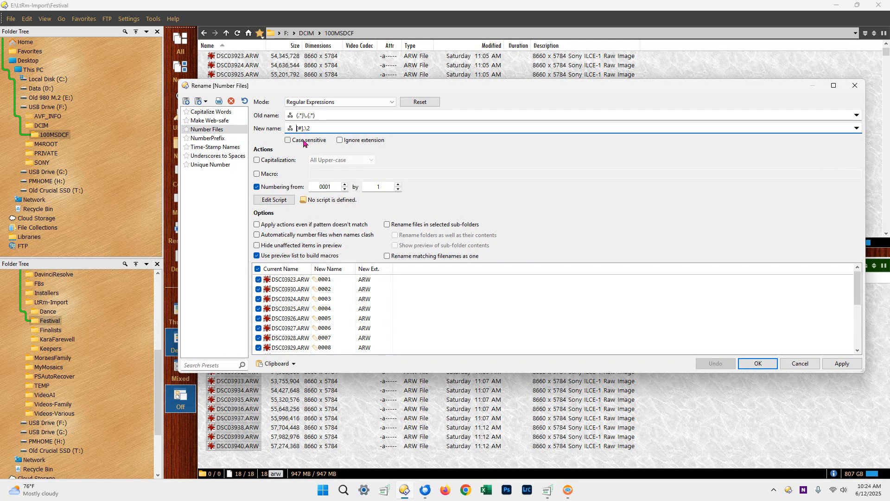
{"action": "type", "text": "PDP2"}
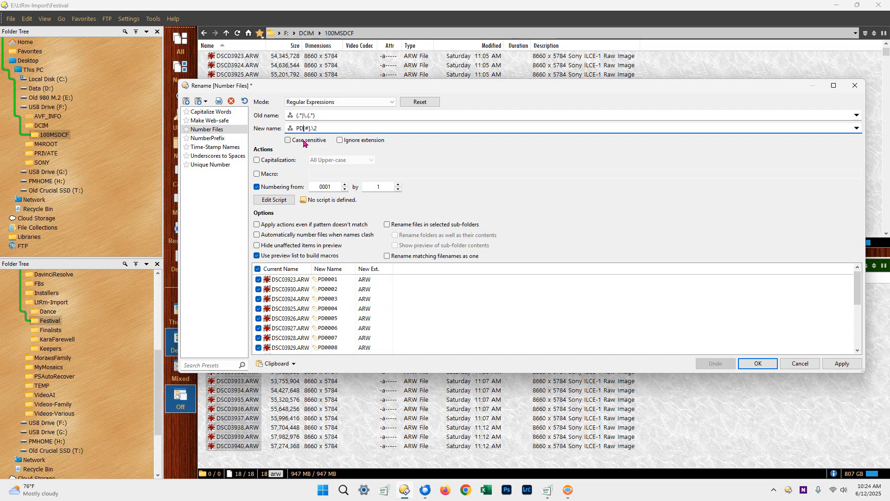
{"action": "type", "text": "02505"}
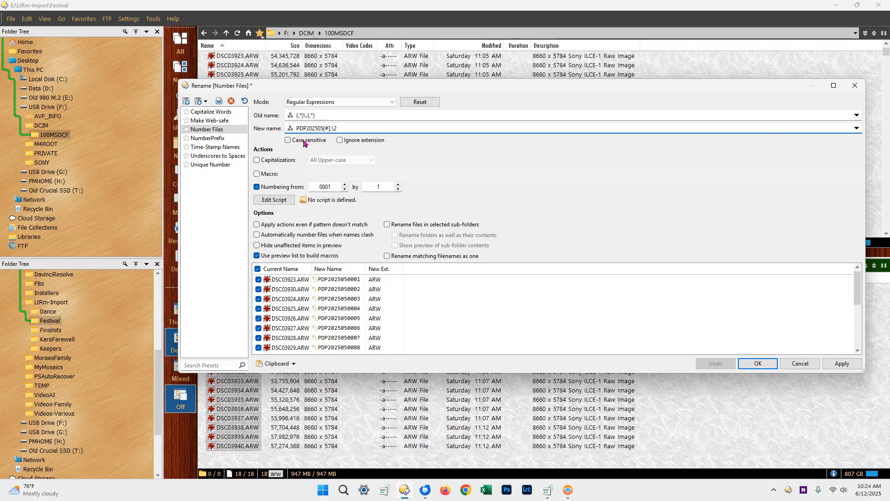
{"action": "type", "text": "31_"}
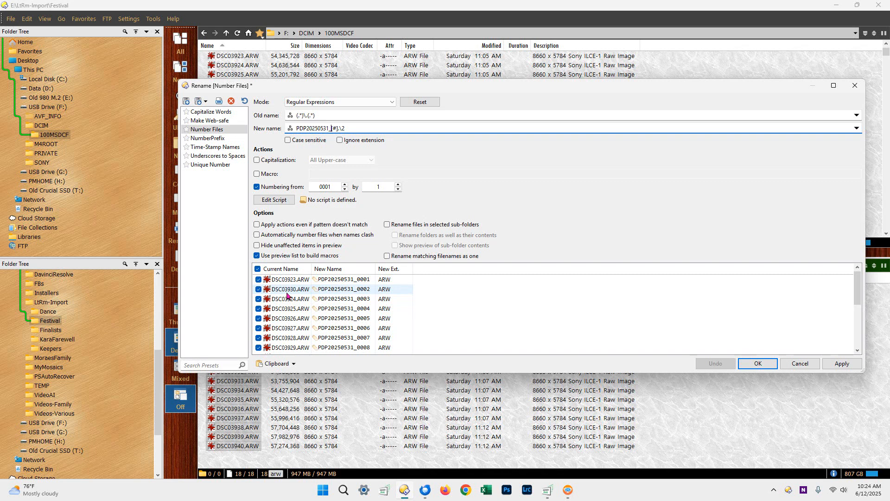
{"action": "left_click", "coordinate": [771, 368]}
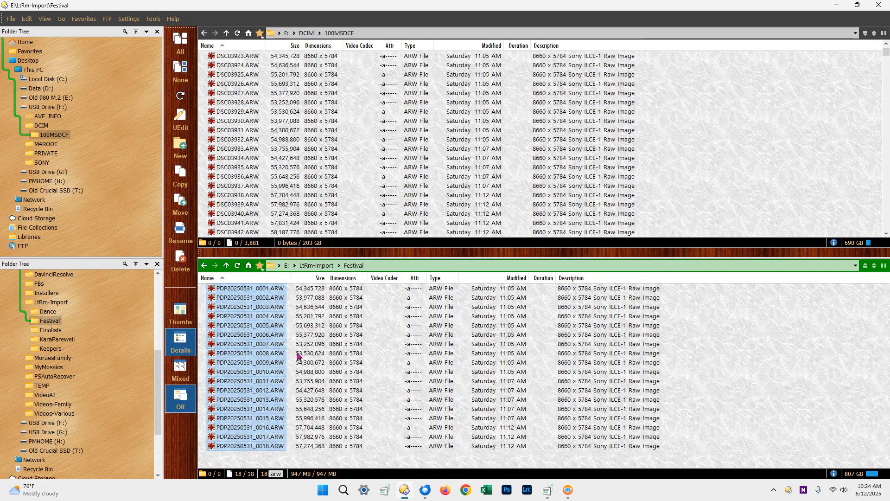
{"action": "left_click", "coordinate": [297, 338]}
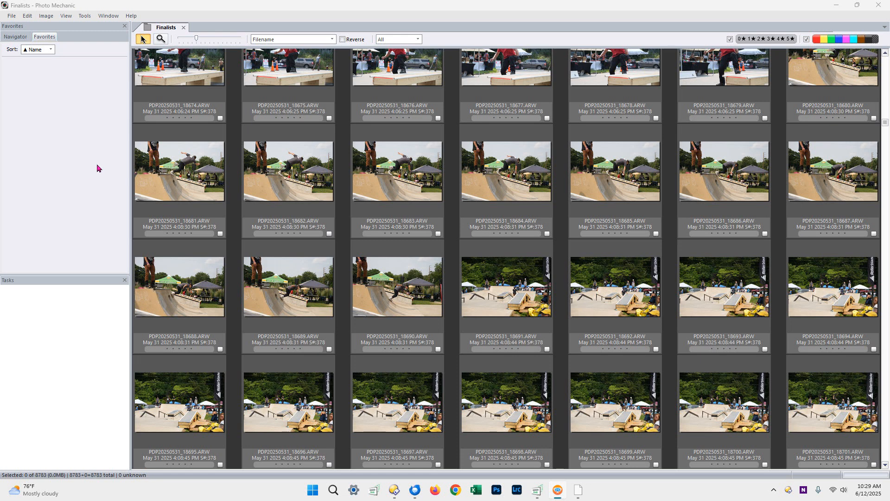
Step: In Photo Mechanic, preview PDP20250531_18681.ARW from the Finalists folder and examine the ramp burst frame by frame through PDP20250531_18691.ARW
{"action": "double_click", "coordinate": [200, 167]}
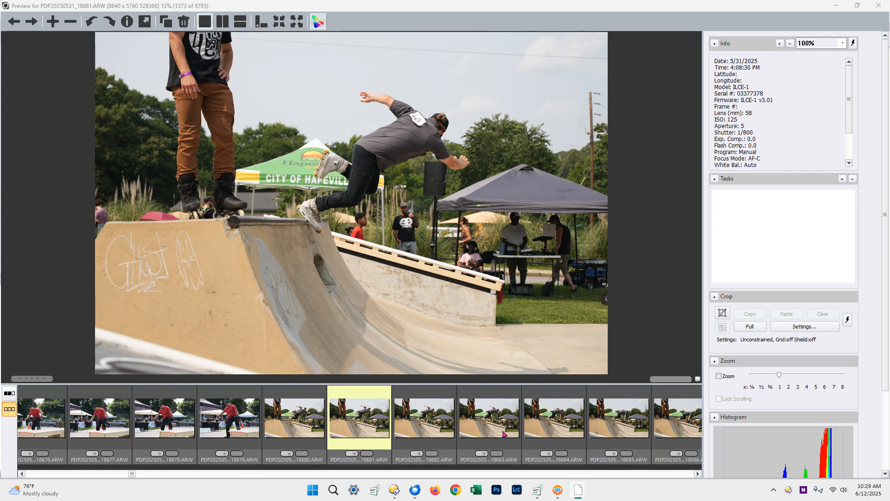
{"action": "key", "text": "Right"}
{"action": "key", "text": "Right"}
{"action": "key", "text": "Right"}
{"action": "key", "text": "Right"}
{"action": "key", "text": "Right"}
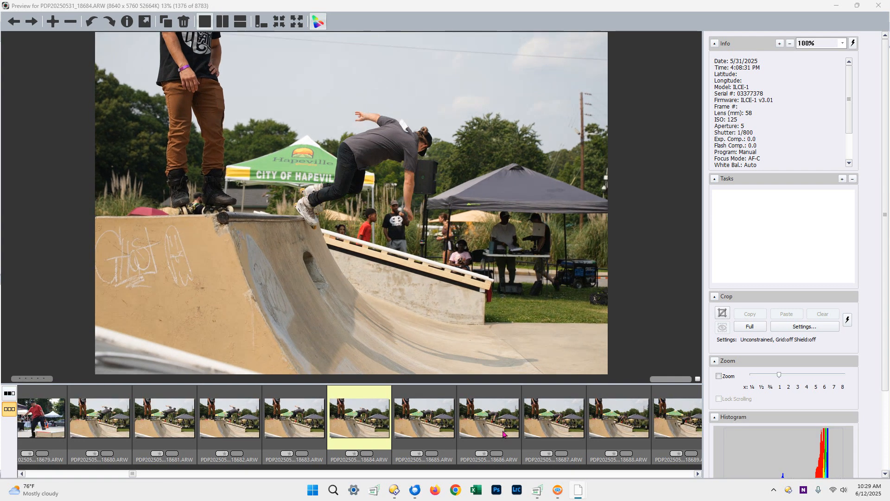
{"action": "key", "text": "Right"}
{"action": "key", "text": "Right"}
{"action": "key", "text": "Right"}
{"action": "key", "text": "Right"}
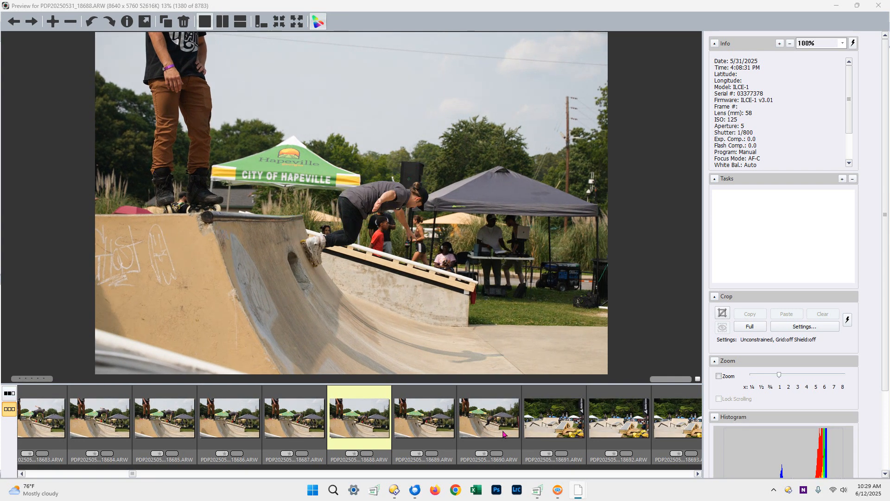
{"action": "key", "text": "Right"}
{"action": "key", "text": "Right"}
{"action": "key", "text": "Right"}
{"action": "key", "text": "Right"}
{"action": "key", "text": "Right"}
{"action": "key", "text": "Right"}
{"action": "key", "text": "Right"}
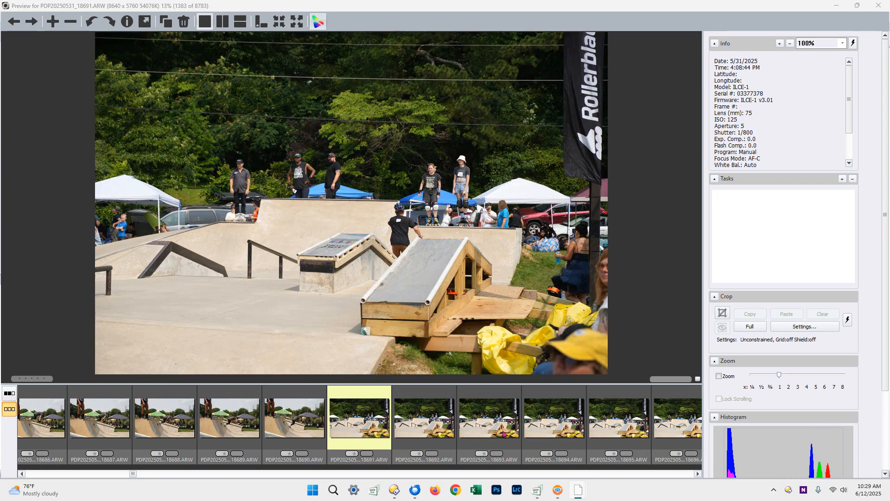
Step: Advance through the skater's jump sequence to PDP20250531_18702.ARW and mark that frame with color class 1, red
{"action": "key", "text": "Right"}
{"action": "key", "text": "Right"}
{"action": "key", "text": "Right"}
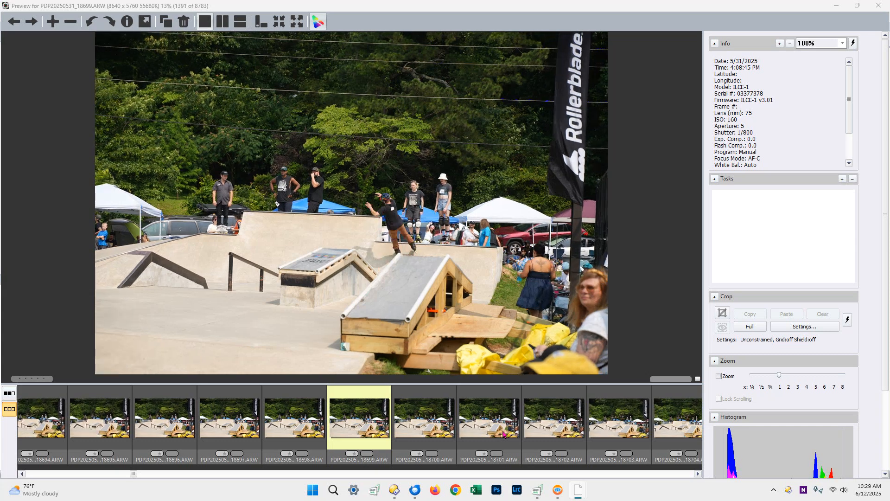
{"action": "key", "text": "Right"}
{"action": "key", "text": "Right"}
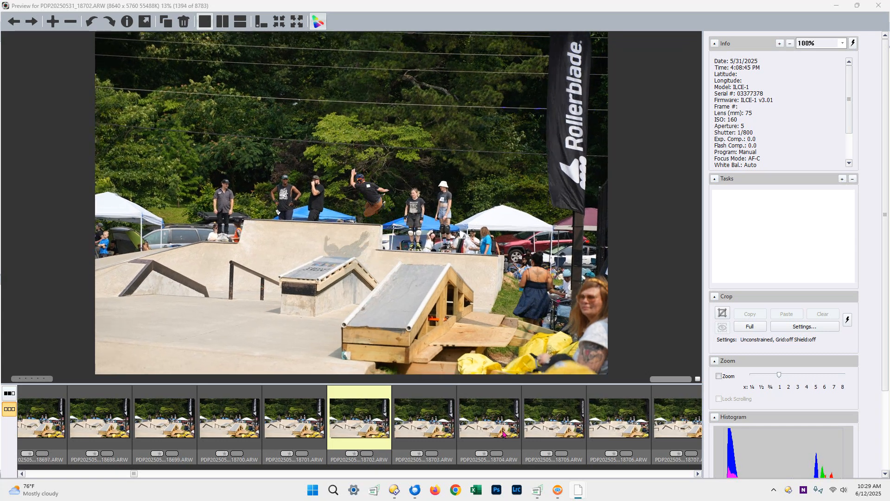
{"action": "key", "text": "1"}
Step: Advance to PDP20250531_18705.ARW and mark it with the red color class as well
{"action": "key", "text": "Right"}
{"action": "key", "text": "Right"}
{"action": "key", "text": "Right"}
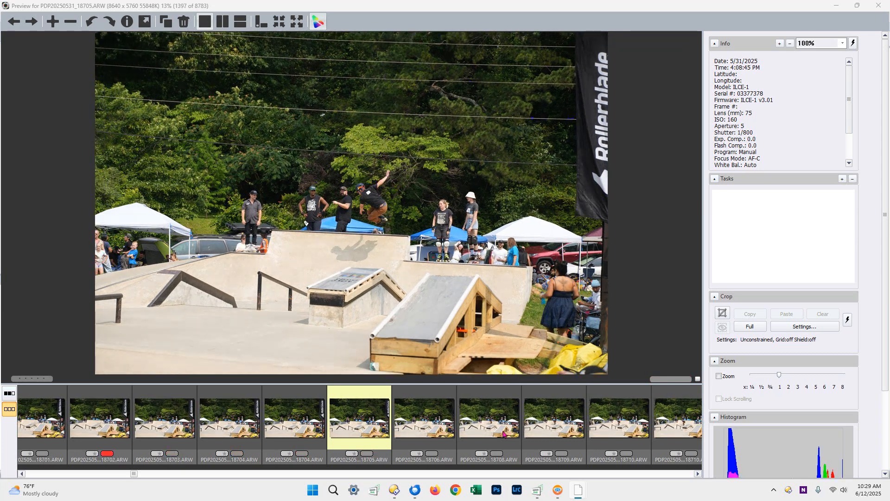
{"action": "key", "text": "Right"}
{"action": "key", "text": "Right"}
{"action": "key", "text": "Right"}
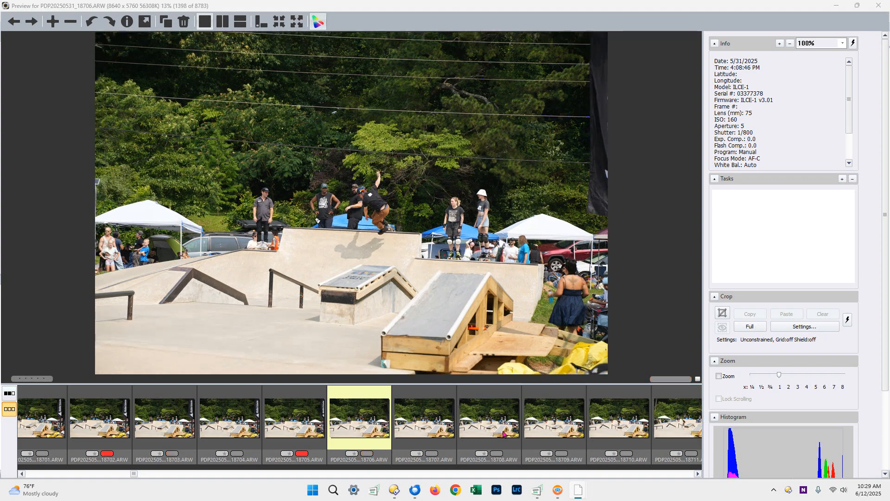
Step: Examine the following skating frames one by one through PDP20250531_18767.ARW, looking for shots worth keeping
{"action": "key", "text": "Right"}
{"action": "key", "text": "Right"}
{"action": "key", "text": "Right"}
{"action": "key", "text": "Right"}
{"action": "key", "text": "Right"}
{"action": "key", "text": "Right"}
{"action": "key", "text": "Right"}
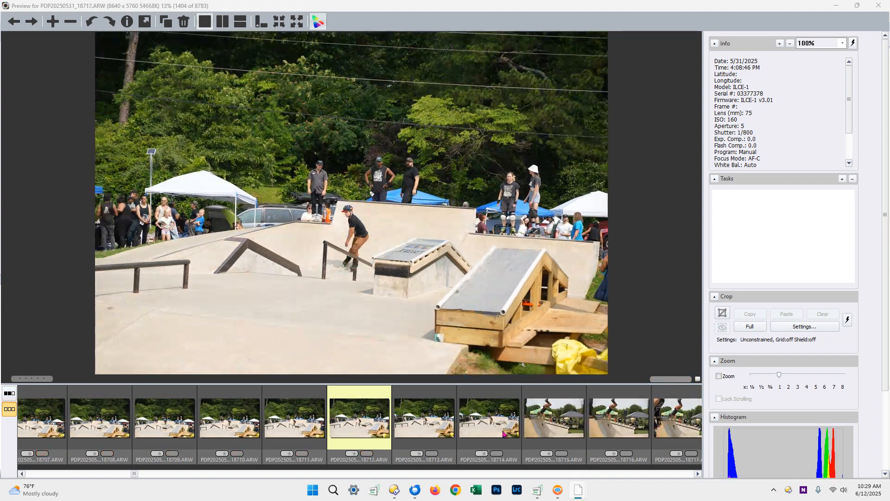
{"action": "key", "text": "Right"}
{"action": "key", "text": "Right"}
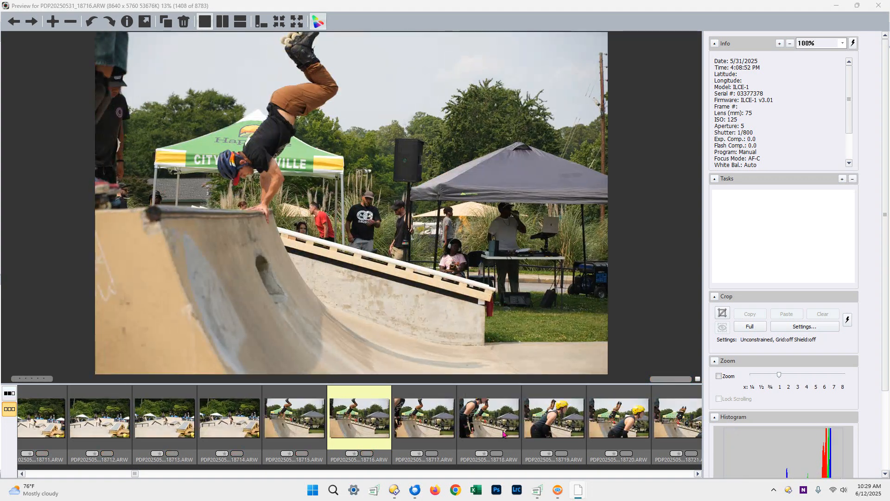
{"action": "key", "text": "Right"}
{"action": "key", "text": "Right"}
{"action": "key", "text": "Right"}
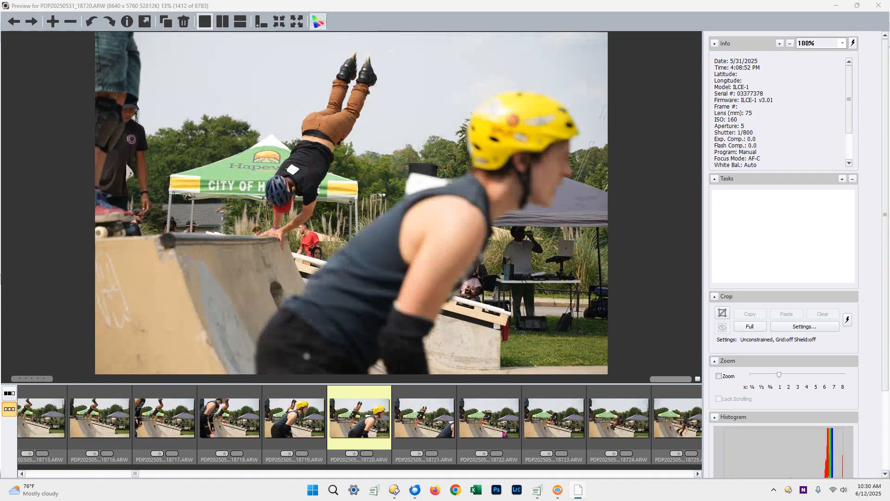
{"action": "key", "text": "Right"}
{"action": "key", "text": "Right"}
{"action": "key", "text": "Right"}
{"action": "key", "text": "Right"}
{"action": "key", "text": "Right"}
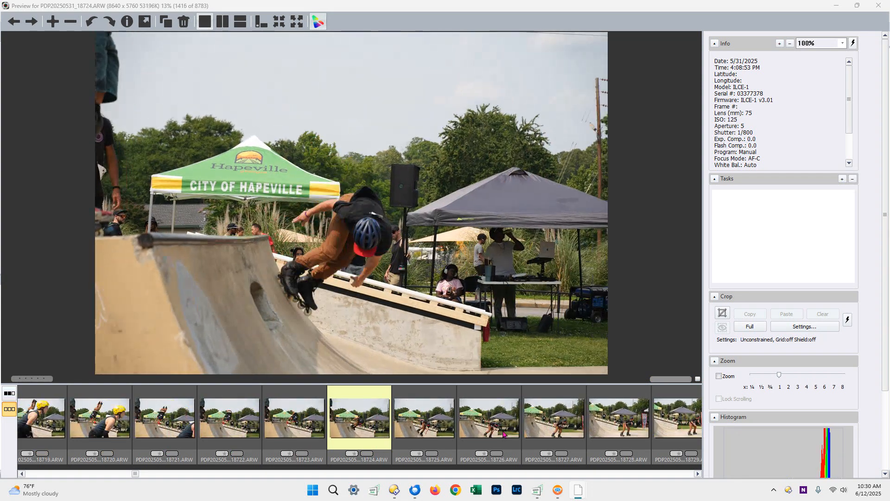
{"action": "key", "text": "Right"}
{"action": "key", "text": "Right"}
{"action": "key", "text": "Right"}
{"action": "key", "text": "Right"}
{"action": "key", "text": "Right"}
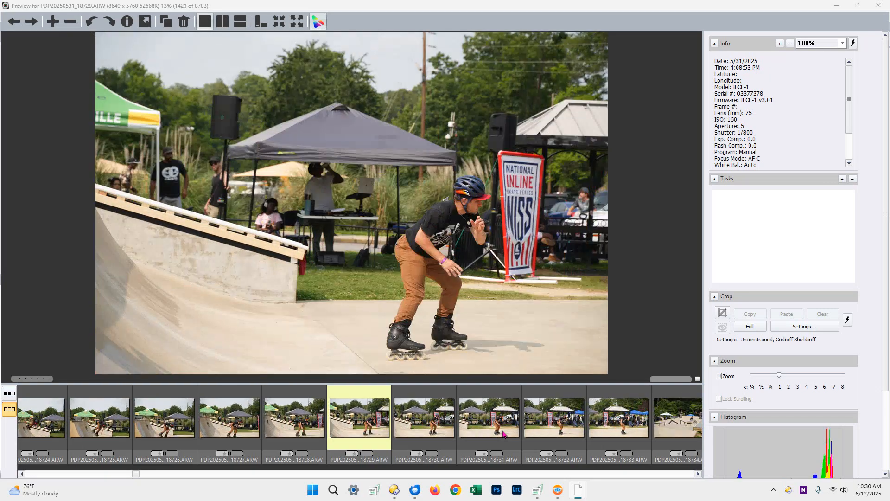
{"action": "key", "text": "Right"}
{"action": "key", "text": "Right"}
{"action": "key", "text": "Right"}
{"action": "key", "text": "Right"}
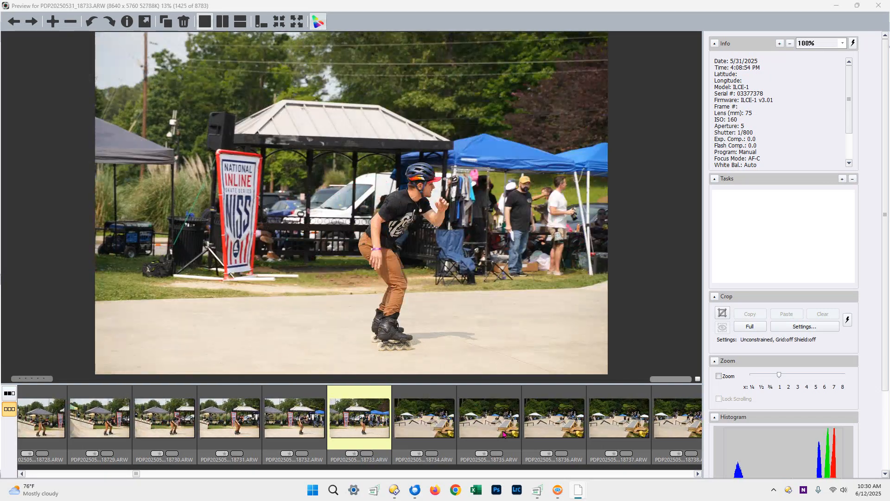
{"action": "key", "text": "Right"}
{"action": "key", "text": "Right"}
{"action": "key", "text": "Right"}
{"action": "key", "text": "Right"}
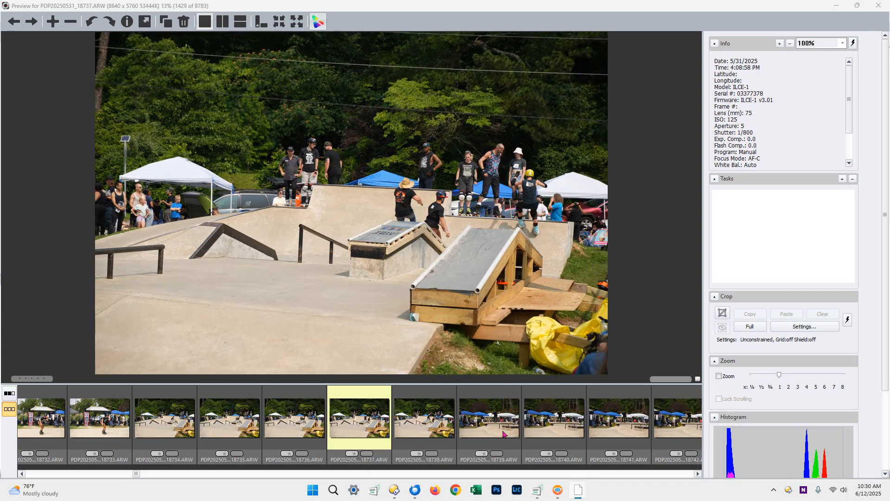
{"action": "key", "text": "Right"}
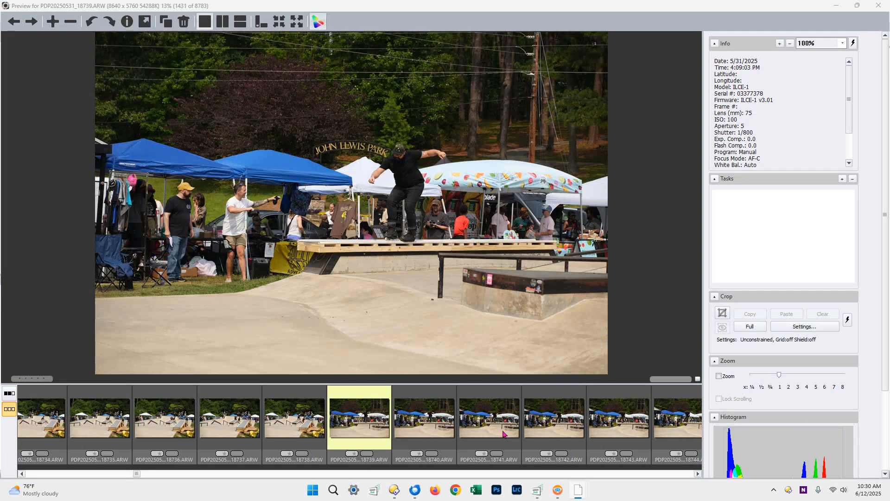
{"action": "key", "text": "Right"}
{"action": "key", "text": "Right"}
{"action": "key", "text": "Right"}
{"action": "key", "text": "Right"}
{"action": "key", "text": "Right"}
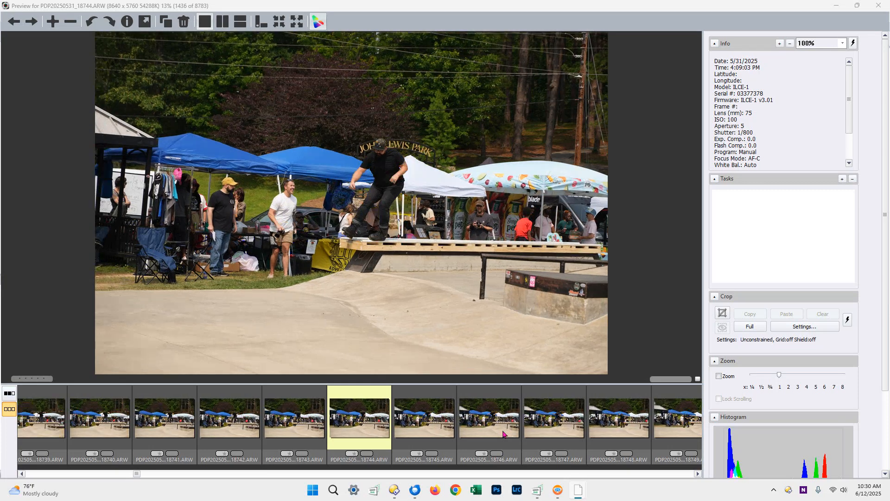
{"action": "key", "text": "Right"}
{"action": "key", "text": "Right"}
{"action": "key", "text": "Right"}
{"action": "key", "text": "Right"}
{"action": "key", "text": "Right"}
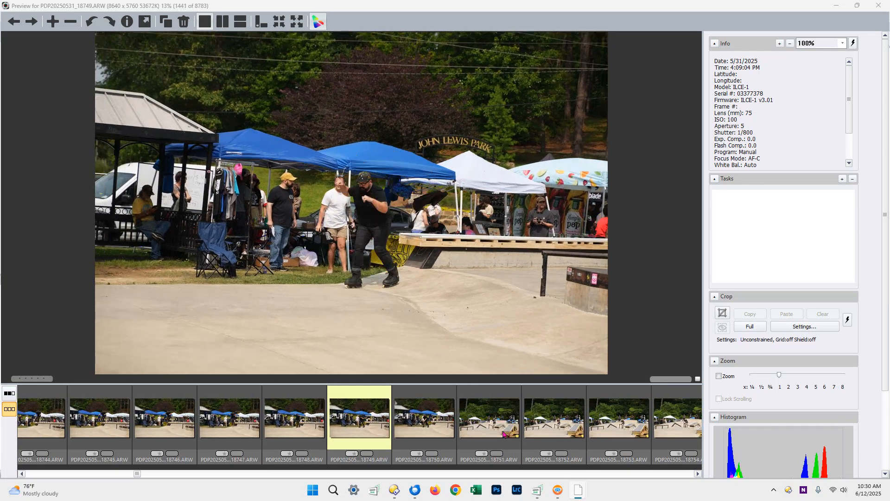
{"action": "key", "text": "Right"}
{"action": "key", "text": "Right"}
{"action": "key", "text": "Right"}
{"action": "key", "text": "Right"}
{"action": "key", "text": "Right"}
{"action": "key", "text": "Right"}
{"action": "key", "text": "Right"}
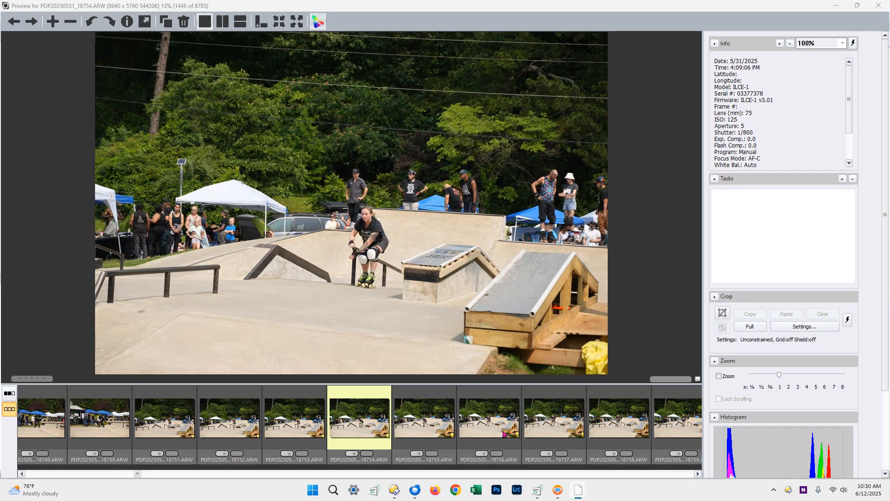
{"action": "key", "text": "Right"}
{"action": "key", "text": "Right"}
{"action": "key", "text": "Right"}
{"action": "key", "text": "Right"}
{"action": "key", "text": "Right"}
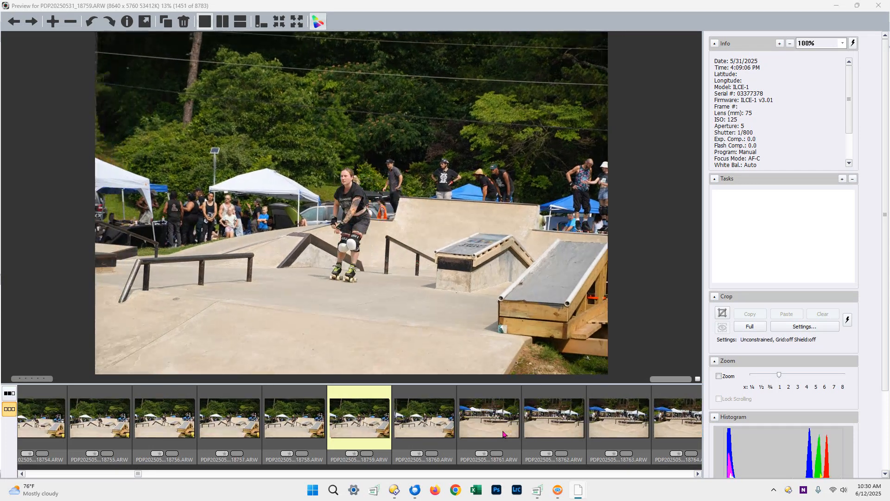
{"action": "key", "text": "Right"}
{"action": "key", "text": "Right"}
{"action": "key", "text": "Right"}
{"action": "key", "text": "Right"}
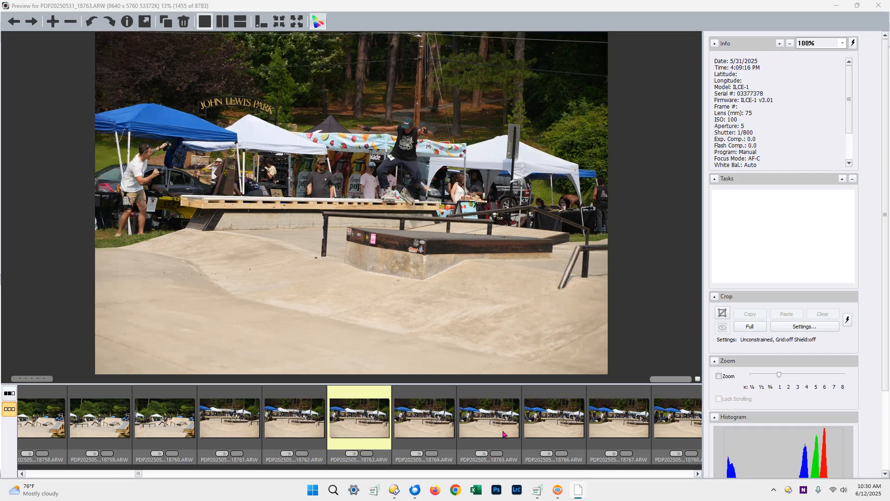
{"action": "key", "text": "Right"}
{"action": "key", "text": "Right"}
{"action": "key", "text": "Right"}
{"action": "key", "text": "Right"}
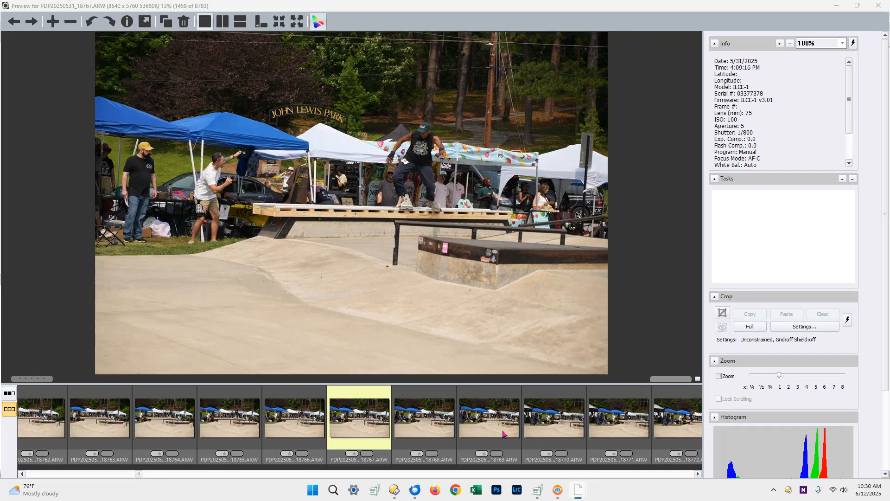
Step: Examine the ledge-skating frames one by one through PDP20250531_18788.ARW, looking for shots worth keeping
{"action": "key", "text": "Right"}
{"action": "key", "text": "Right"}
{"action": "key", "text": "Right"}
{"action": "key", "text": "Right"}
{"action": "key", "text": "Right"}
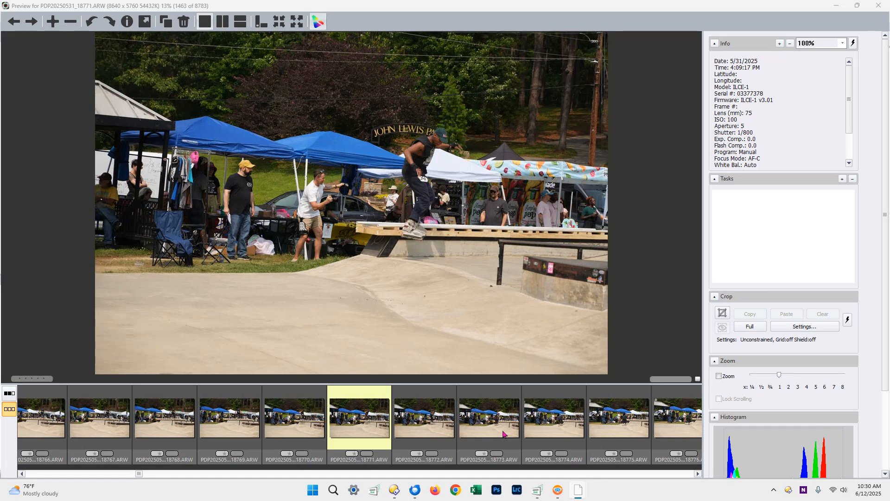
{"action": "key", "text": "Right"}
{"action": "key", "text": "Right"}
{"action": "key", "text": "Right"}
{"action": "key", "text": "Right"}
{"action": "key", "text": "Right"}
{"action": "key", "text": "Right"}
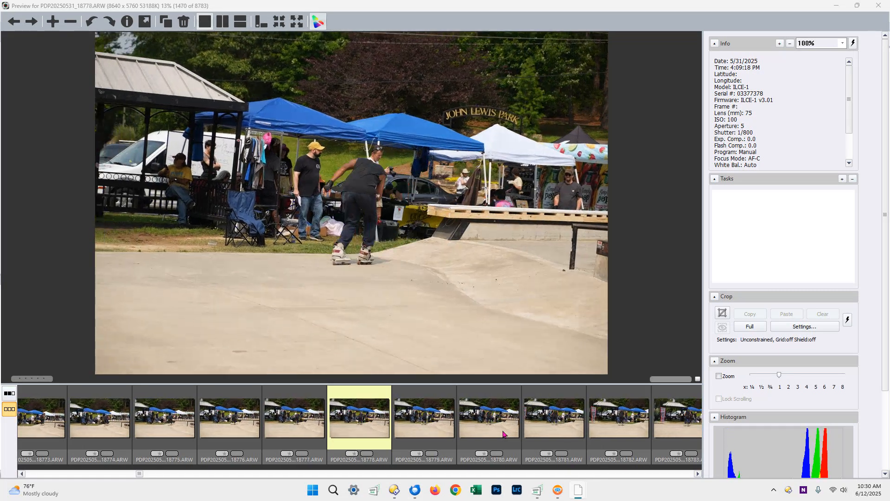
{"action": "key", "text": "Right"}
{"action": "key", "text": "Right"}
{"action": "key", "text": "Right"}
{"action": "key", "text": "Right"}
{"action": "key", "text": "Right"}
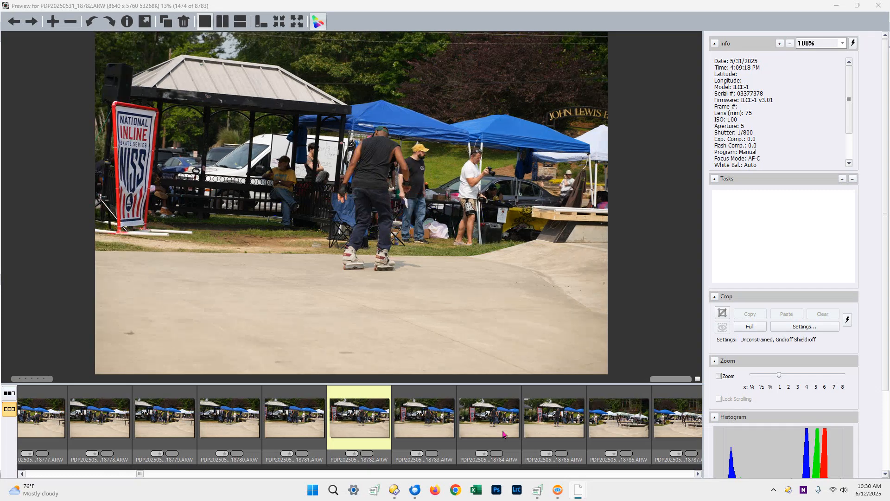
{"action": "key", "text": "Right"}
{"action": "key", "text": "Right"}
{"action": "key", "text": "Right"}
{"action": "key", "text": "Right"}
{"action": "key", "text": "Right"}
{"action": "key", "text": "Right"}
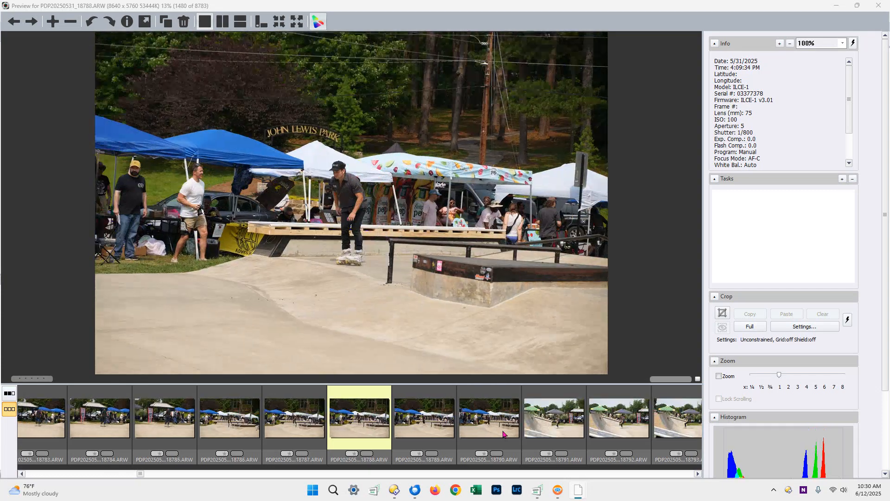
Step: Advance into the ramp burst to PDP20250531_18801.ARW and mark that frame with the red color class
{"action": "key", "text": "Right"}
{"action": "key", "text": "Right"}
{"action": "key", "text": "Right"}
{"action": "key", "text": "Right"}
{"action": "key", "text": "Right"}
{"action": "key", "text": "Right"}
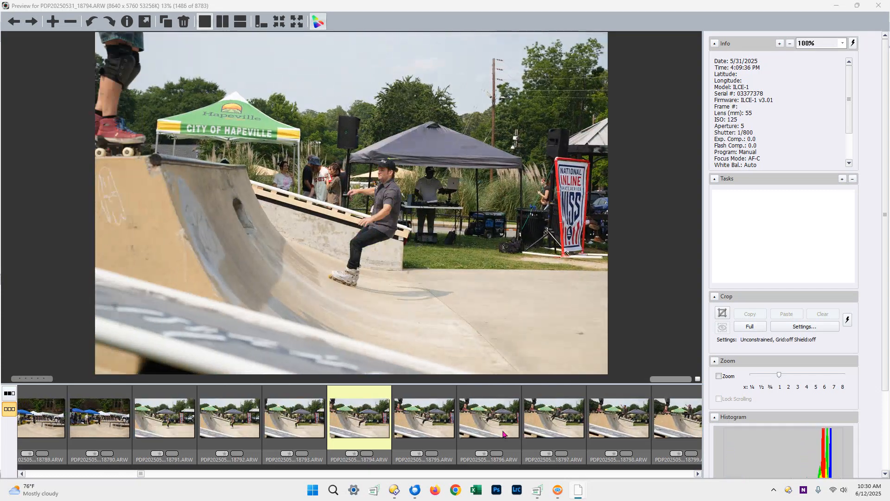
{"action": "key", "text": "Right"}
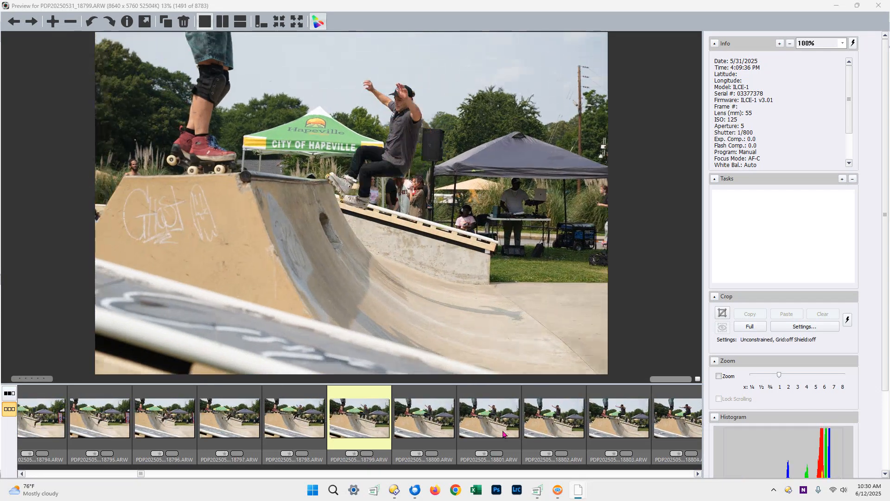
{"action": "key", "text": "Right"}
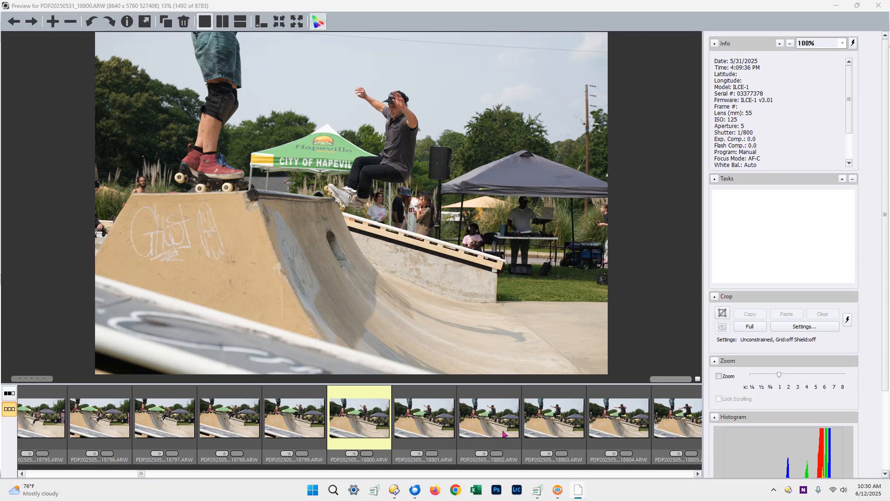
{"action": "key", "text": "Right"}
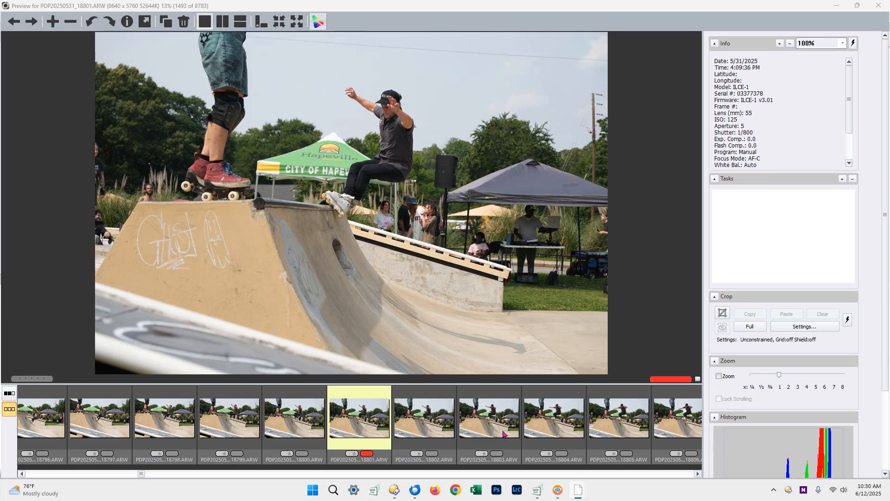
Step: Review the rest of the ramp trick and mark PDP20250531_18812.ARW with color class 1, red
{"action": "key", "text": "Right"}
{"action": "key", "text": "Right"}
{"action": "key", "text": "Right"}
{"action": "key", "text": "Right"}
{"action": "key", "text": "Right"}
{"action": "key", "text": "Right"}
{"action": "key", "text": "Right"}
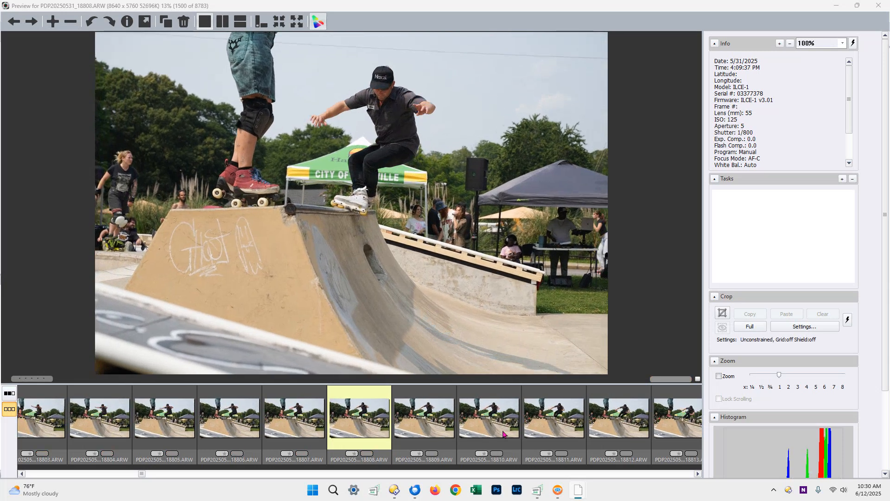
{"action": "key", "text": "Right"}
{"action": "key", "text": "Right"}
{"action": "key", "text": "Right"}
{"action": "key", "text": "Right"}
{"action": "key", "text": "Right"}
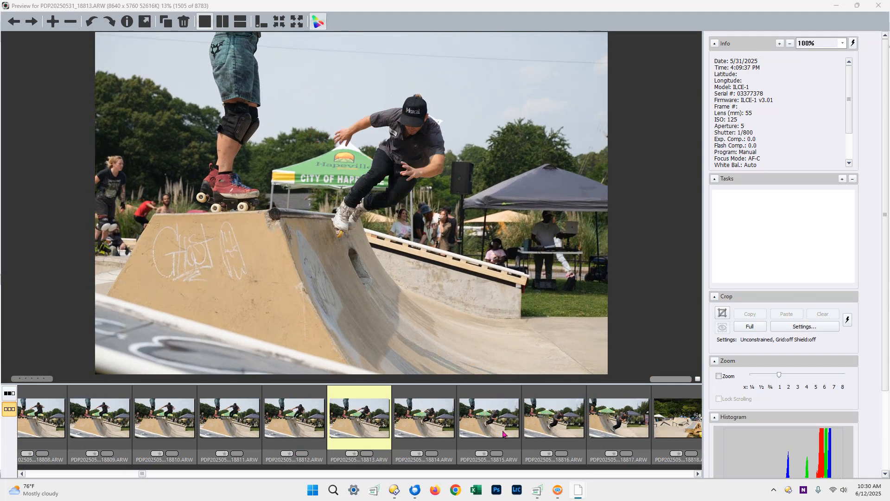
{"action": "key", "text": "Left"}
{"action": "key", "text": "1"}
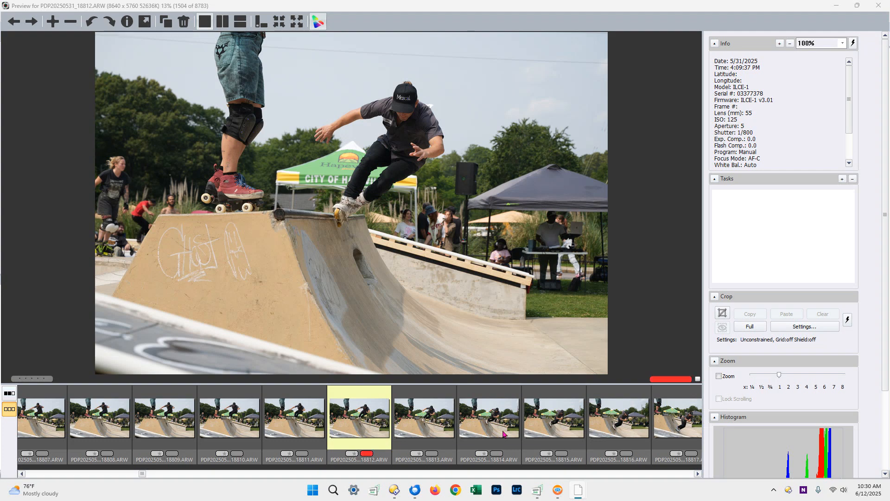
Step: Advance past the ramp burst to PDP20250531_18824.ARW and mark it with color class 1, red
{"action": "key", "text": "Right"}
{"action": "key", "text": "Right"}
{"action": "key", "text": "Right"}
{"action": "key", "text": "Right"}
{"action": "key", "text": "Right"}
{"action": "key", "text": "Right"}
{"action": "key", "text": "Right"}
{"action": "key", "text": "Right"}
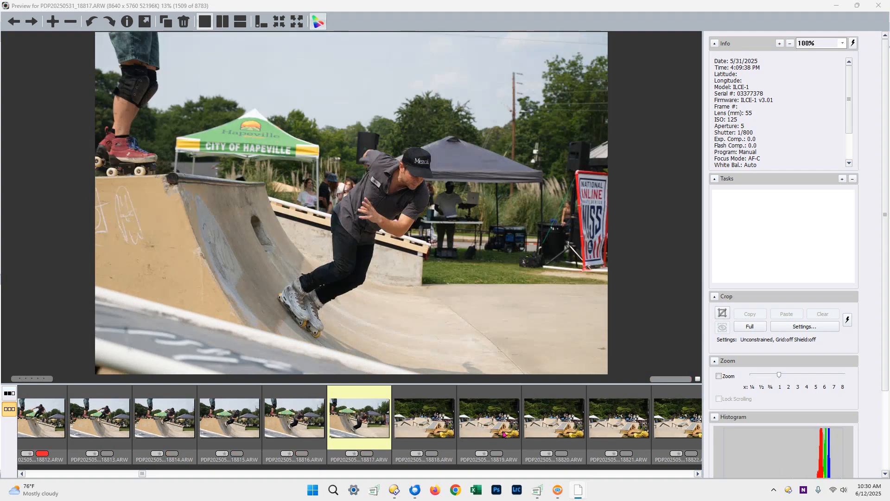
{"action": "key", "text": "Right"}
{"action": "key", "text": "Right"}
{"action": "key", "text": "Right"}
{"action": "key", "text": "Right"}
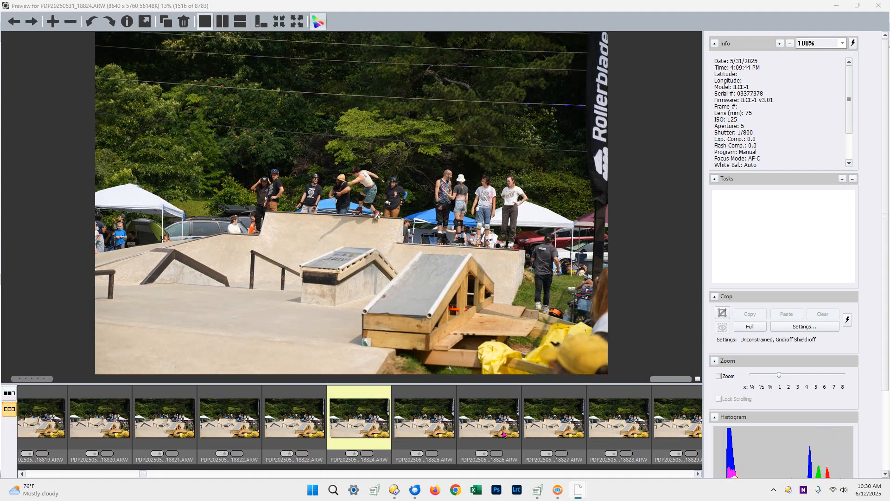
{"action": "key", "text": "1"}
Step: Examine the remaining wide ramp-platform frames one by one, moving on through PDP20250531_18848.ARW
{"action": "key", "text": "Right"}
{"action": "key", "text": "Right"}
{"action": "key", "text": "Right"}
{"action": "key", "text": "Right"}
{"action": "key", "text": "Right"}
{"action": "key", "text": "Right"}
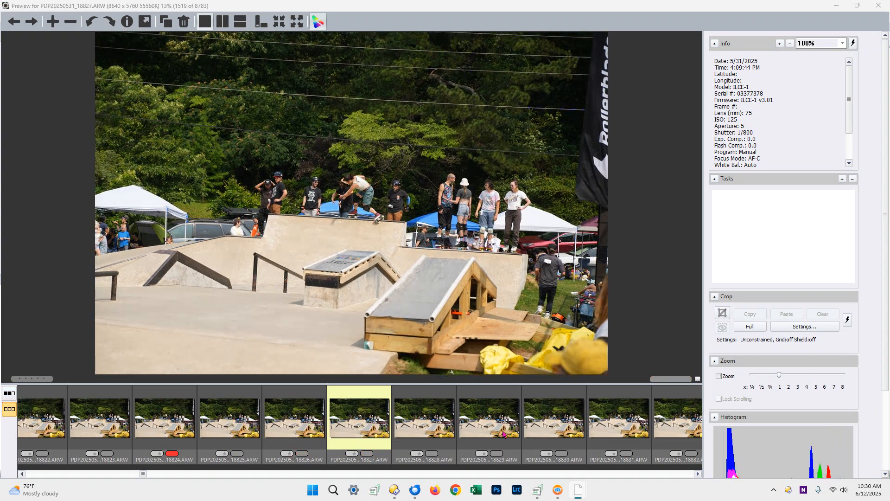
{"action": "key", "text": "Right"}
{"action": "key", "text": "Right"}
{"action": "key", "text": "Right"}
{"action": "key", "text": "Right"}
{"action": "key", "text": "Right"}
{"action": "key", "text": "Right"}
{"action": "key", "text": "Right"}
{"action": "key", "text": "Right"}
{"action": "key", "text": "Right"}
{"action": "key", "text": "Right"}
{"action": "key", "text": "Right"}
{"action": "key", "text": "Right"}
{"action": "key", "text": "Right"}
{"action": "key", "text": "Right"}
{"action": "key", "text": "Right"}
{"action": "key", "text": "Right"}
{"action": "key", "text": "Right"}
{"action": "key", "text": "Right"}
{"action": "key", "text": "Right"}
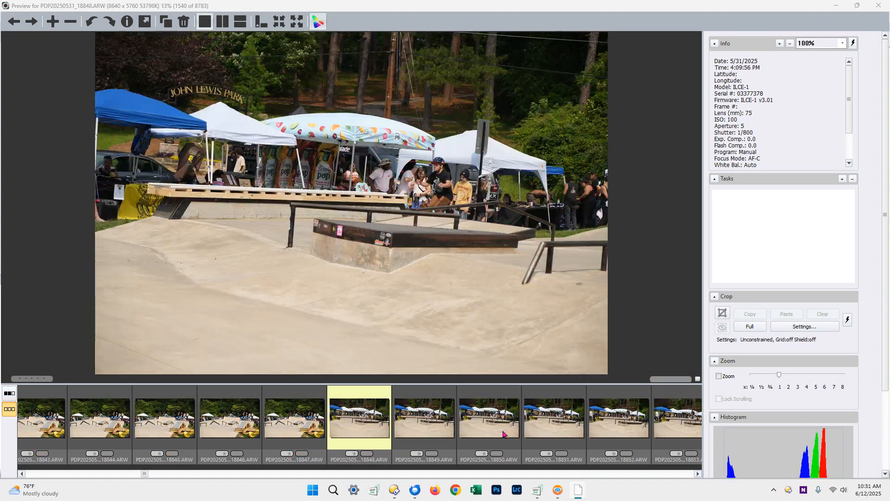
Step: Advance through the helmeted skater's ledge jump to PDP20250531_18854.ARW and mark it with color class 1, red
{"action": "key", "text": "Right"}
{"action": "key", "text": "Right"}
{"action": "key", "text": "Right"}
{"action": "key", "text": "Right"}
{"action": "key", "text": "Right"}
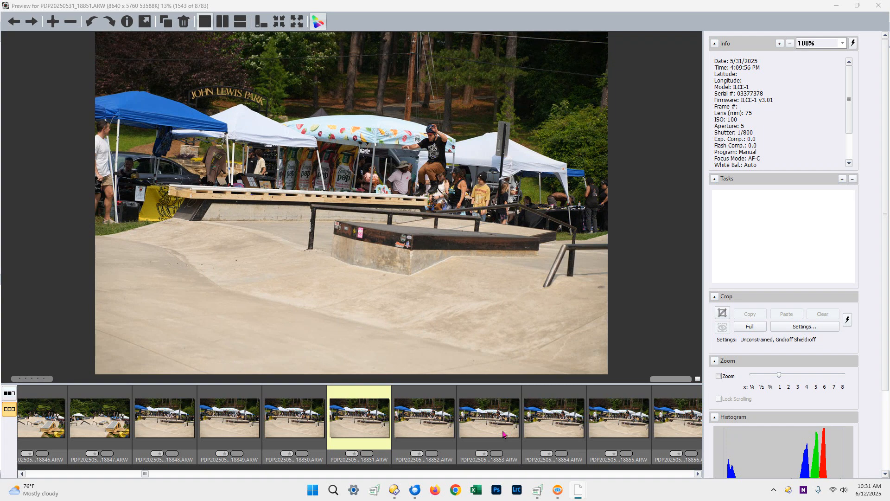
{"action": "key", "text": "1"}
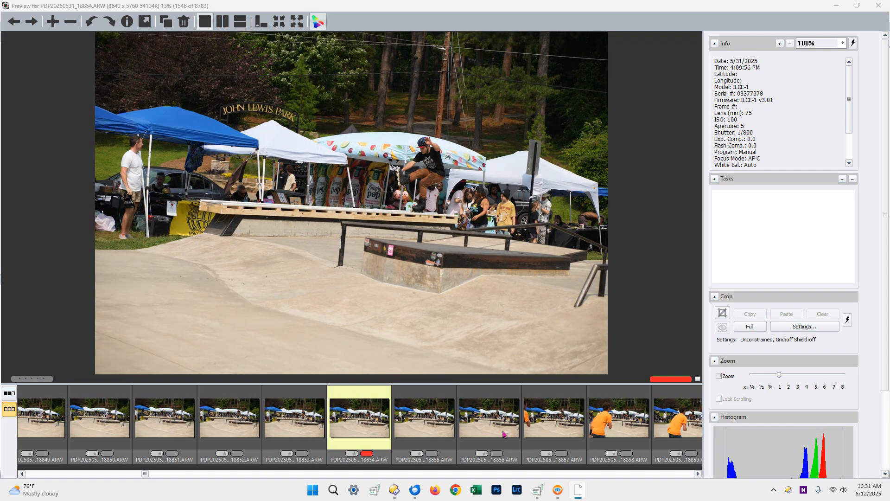
Step: Examine the rest of the helmeted skater's run frame by frame through PDP20250531_18883.ARW, looking for keepers
{"action": "key", "text": "Right"}
{"action": "key", "text": "Right"}
{"action": "key", "text": "Right"}
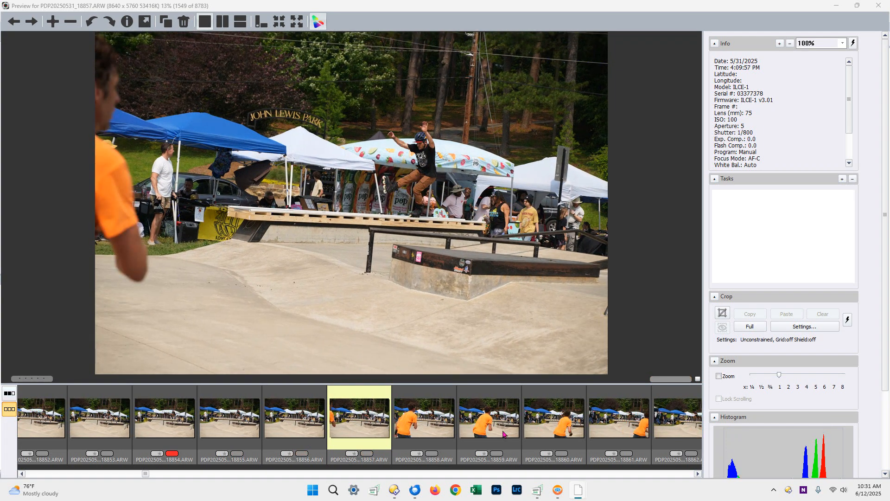
{"action": "key", "text": "Right"}
{"action": "key", "text": "Right"}
{"action": "key", "text": "Right"}
{"action": "key", "text": "Right"}
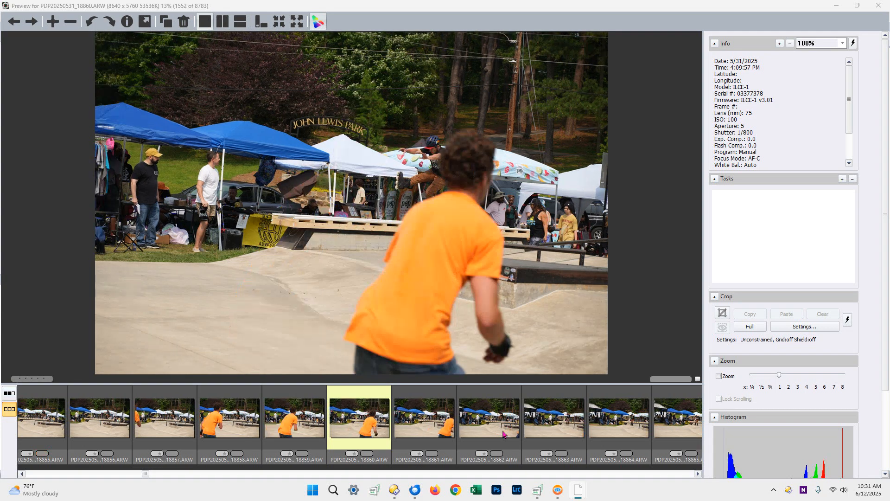
{"action": "key", "text": "Right"}
{"action": "key", "text": "Right"}
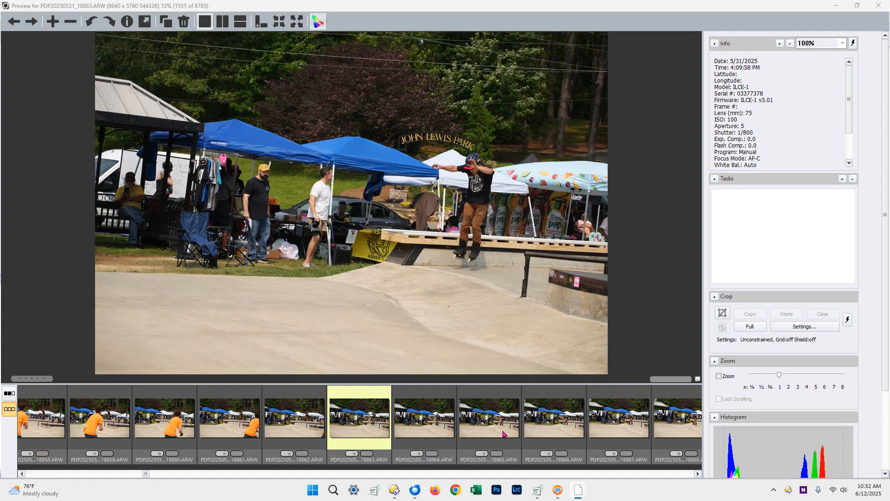
{"action": "key", "text": "Right"}
{"action": "key", "text": "Right"}
{"action": "key", "text": "Right"}
{"action": "key", "text": "Right"}
{"action": "key", "text": "Right"}
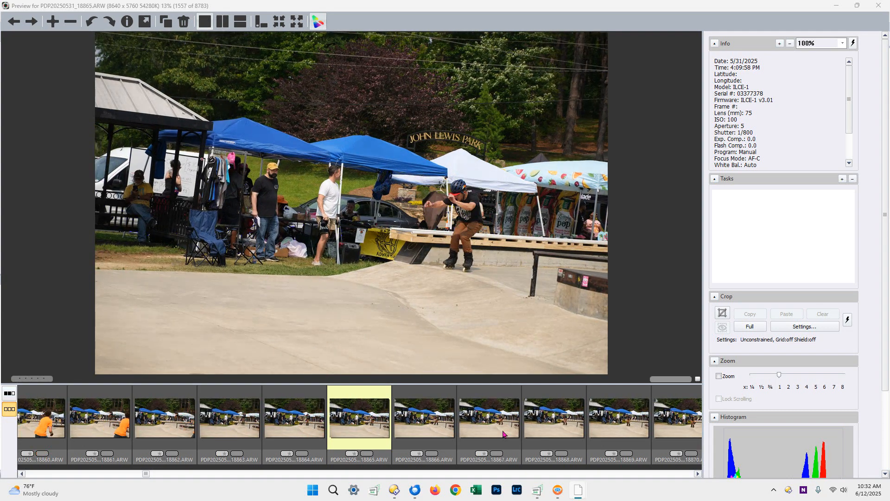
{"action": "key", "text": "Right"}
{"action": "key", "text": "Right"}
{"action": "key", "text": "Right"}
{"action": "key", "text": "Right"}
{"action": "key", "text": "Right"}
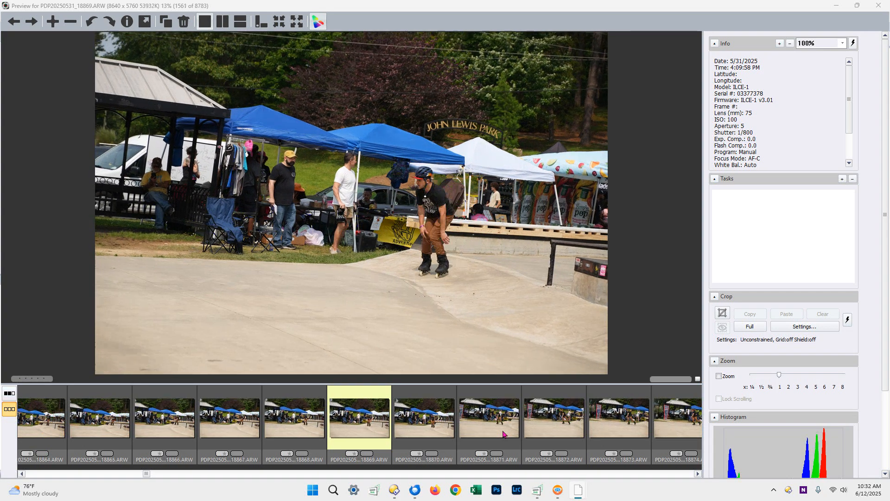
{"action": "key", "text": "Right"}
{"action": "key", "text": "Right"}
{"action": "key", "text": "Right"}
{"action": "key", "text": "Right"}
{"action": "key", "text": "Right"}
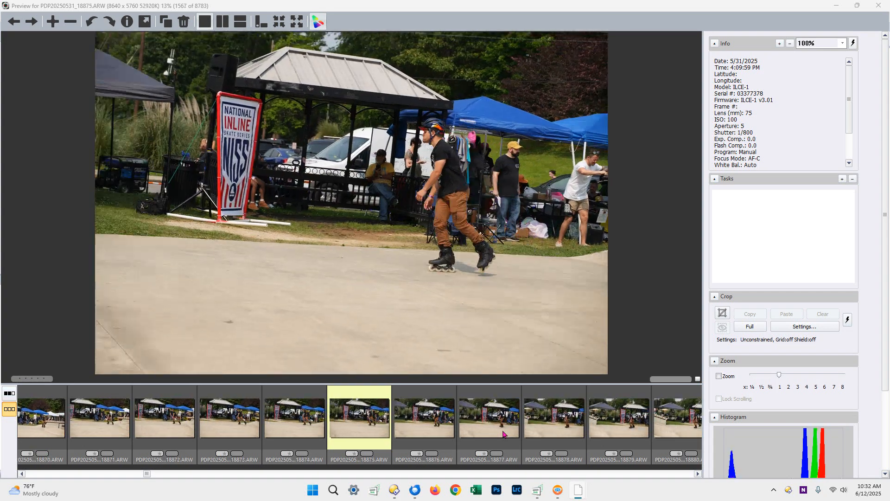
{"action": "key", "text": "Right"}
{"action": "key", "text": "Right"}
{"action": "key", "text": "Right"}
{"action": "key", "text": "Right"}
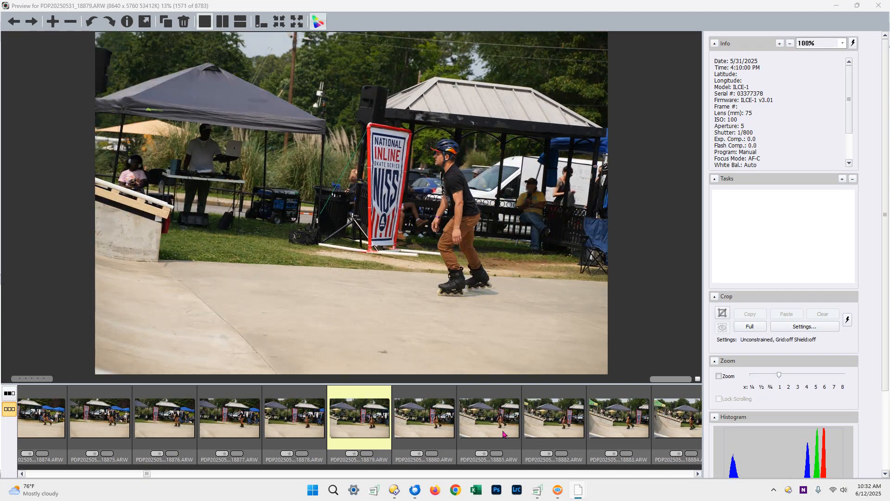
{"action": "key", "text": "Right"}
{"action": "key", "text": "Right"}
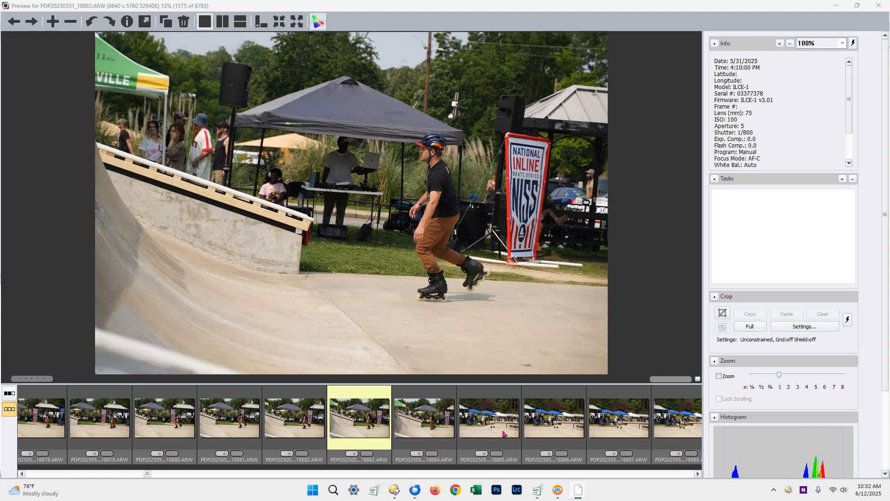
Step: Examine the next skaters' frames, including the straw-hat skater's ledge slide, through PDP20250531_18909.ARW
{"action": "key", "text": "Right"}
{"action": "key", "text": "Right"}
{"action": "key", "text": "Right"}
{"action": "key", "text": "Right"}
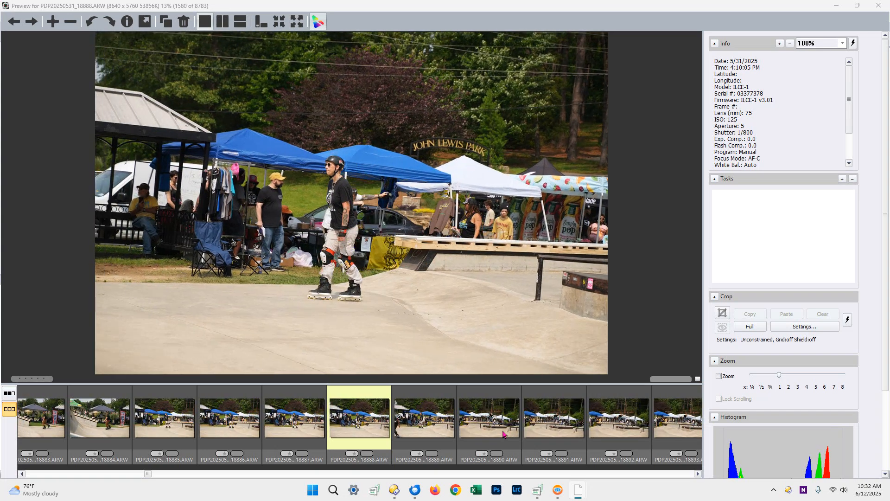
{"action": "key", "text": "Right"}
{"action": "key", "text": "Right"}
{"action": "key", "text": "Right"}
{"action": "key", "text": "Right"}
{"action": "key", "text": "Right"}
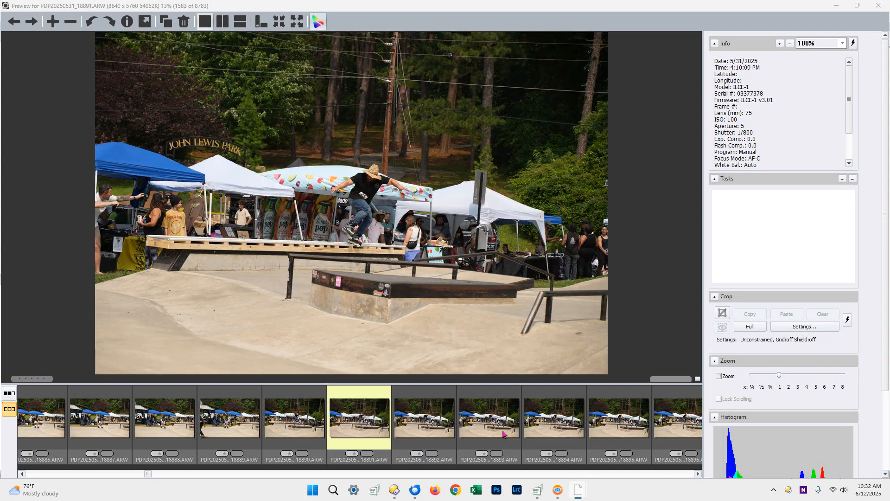
{"action": "key", "text": "Right"}
{"action": "key", "text": "Right"}
{"action": "key", "text": "Right"}
{"action": "key", "text": "Right"}
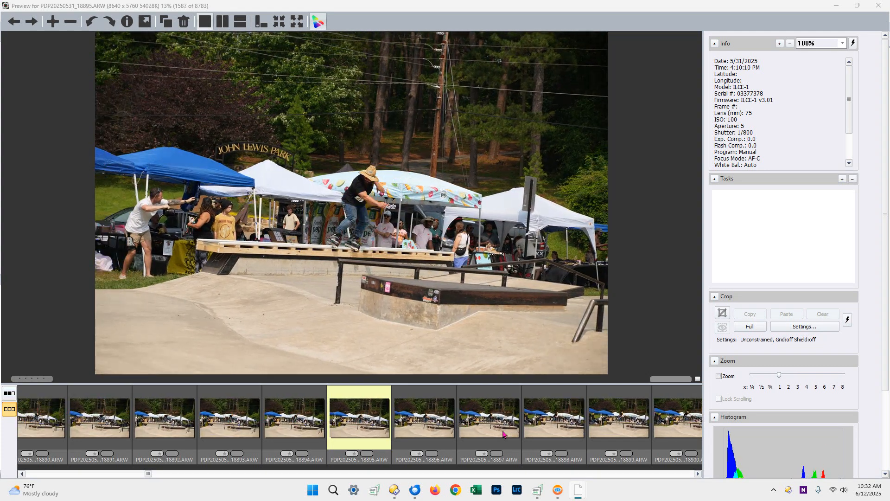
{"action": "key", "text": "Right"}
{"action": "key", "text": "Right"}
{"action": "key", "text": "Right"}
{"action": "key", "text": "Right"}
{"action": "key", "text": "Right"}
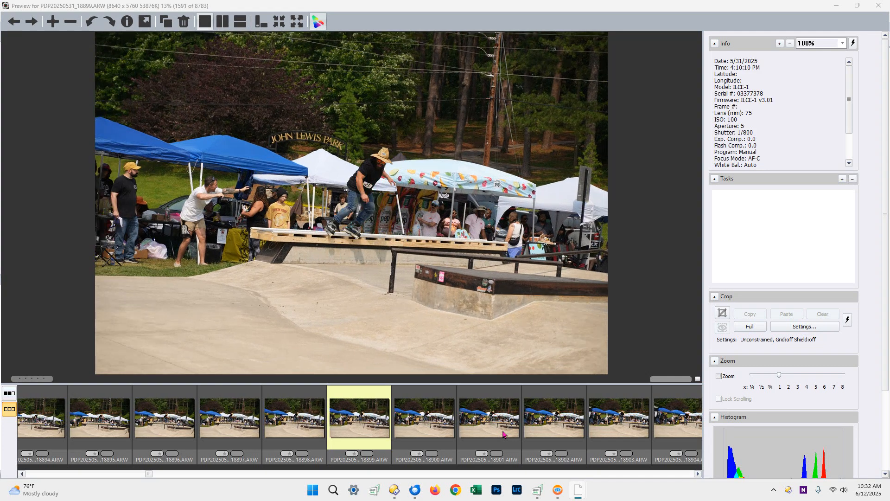
{"action": "key", "text": "Right"}
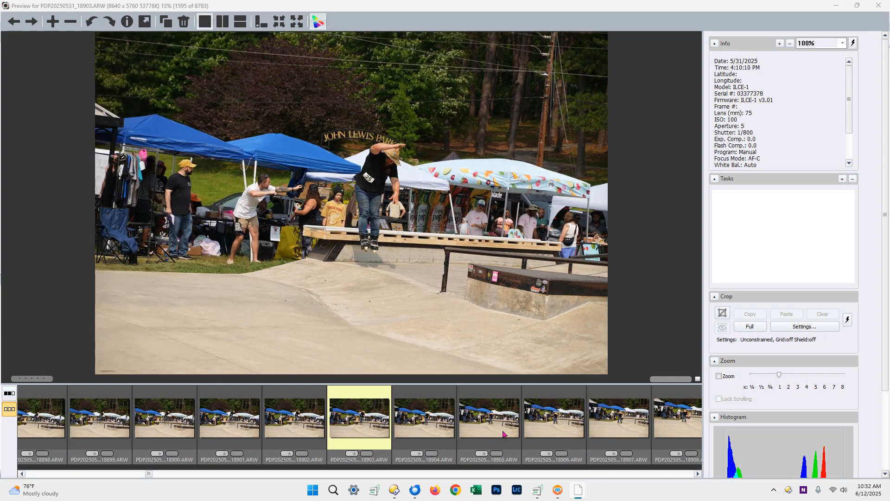
{"action": "key", "text": "Left"}
{"action": "key", "text": "Right"}
{"action": "key", "text": "Right"}
{"action": "key", "text": "Right"}
{"action": "key", "text": "Right"}
{"action": "key", "text": "Right"}
{"action": "key", "text": "Right"}
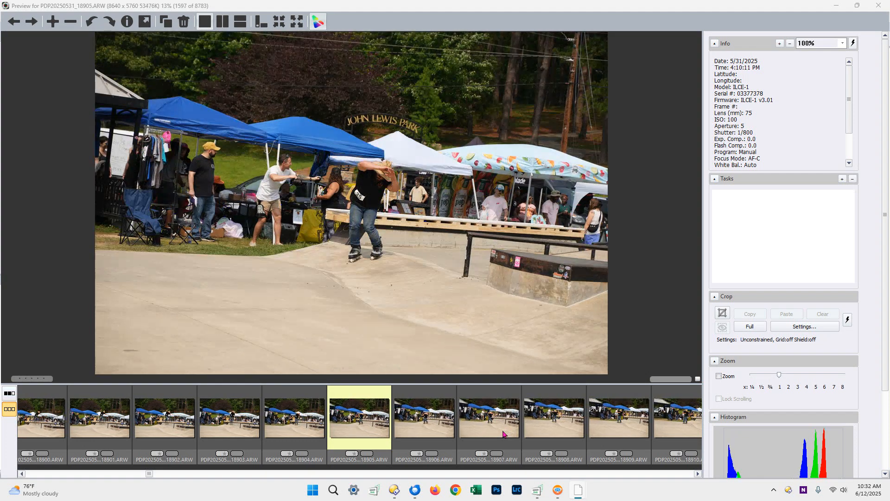
{"action": "key", "text": "Right"}
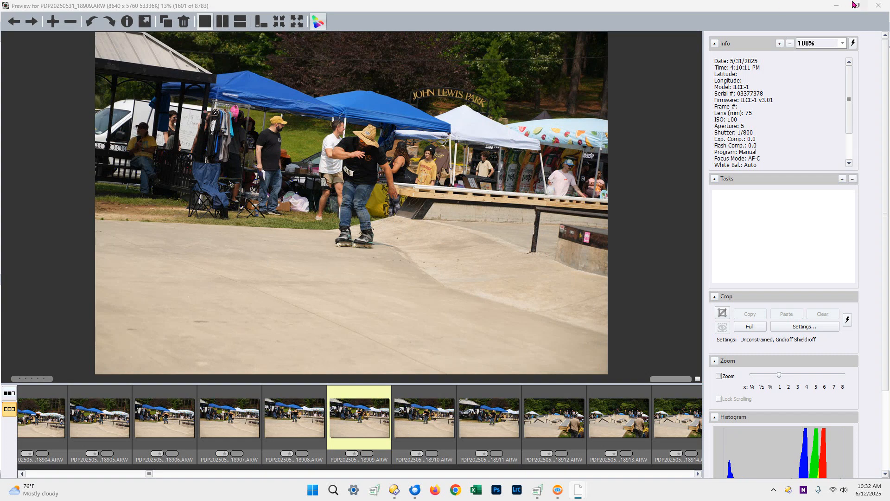
Step: Return to the Finalists contact sheet, hide the photos without a color class, and select all remaining red-marked frames
{"action": "left_click", "coordinate": [880, 6]}
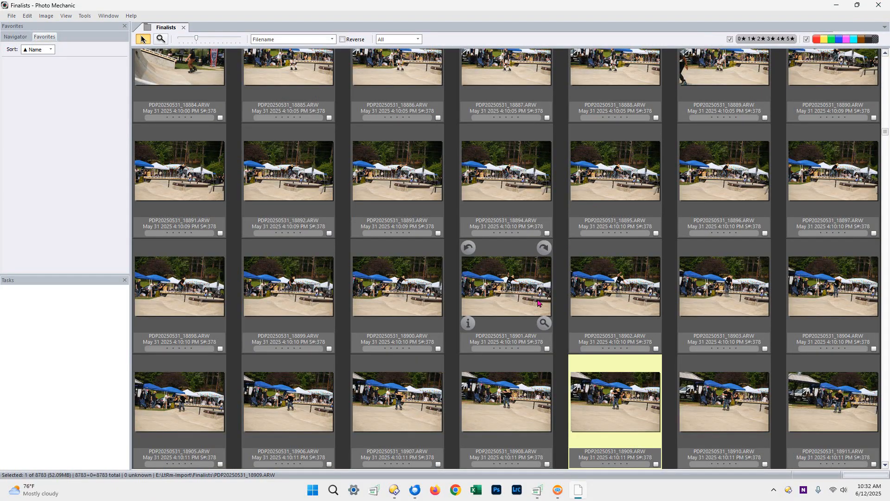
{"action": "left_click", "coordinate": [876, 40]}
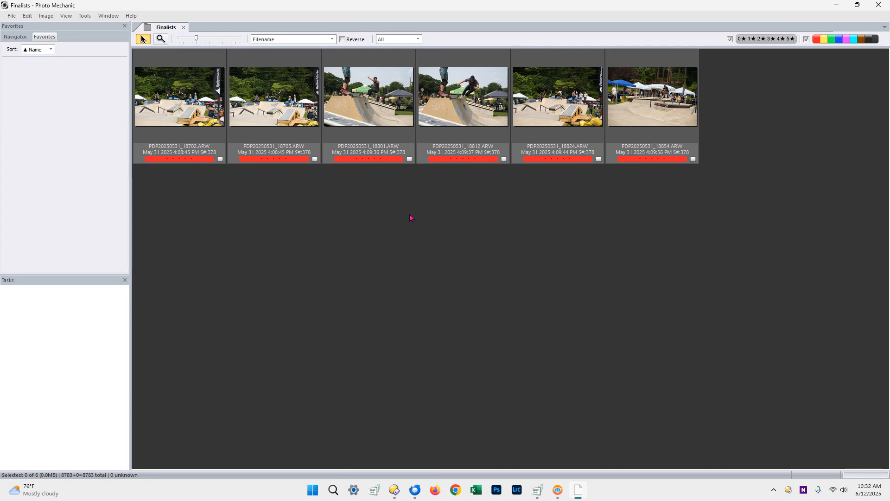
{"action": "key", "text": "ctrl+a"}
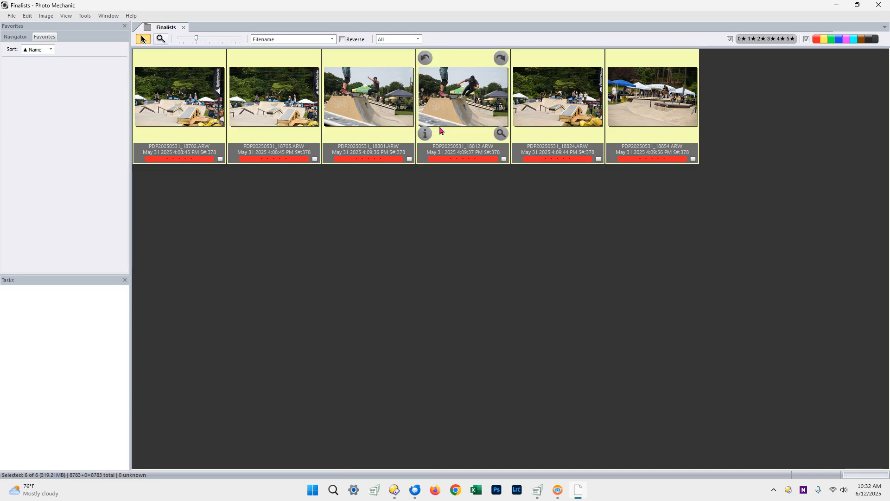
Step: Copy the six selected red-marked photos to the Keepers folder, keeping their existing file names
{"action": "right_click", "coordinate": [469, 111]}
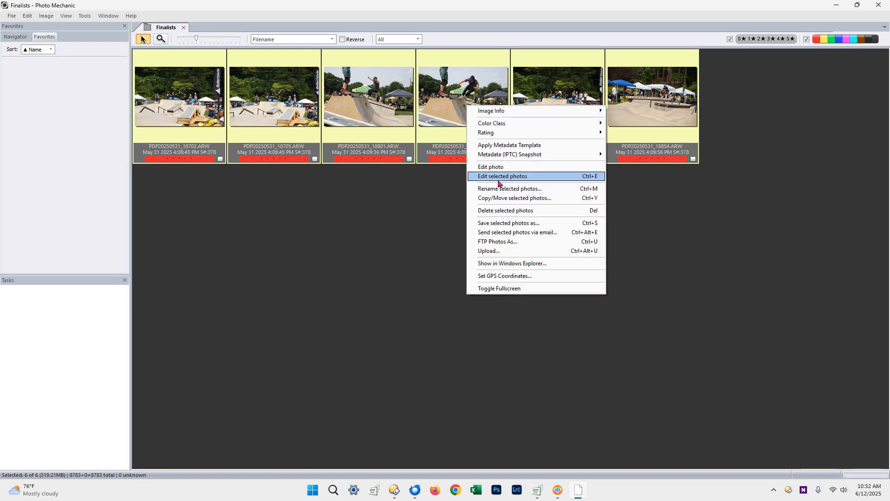
{"action": "left_click", "coordinate": [499, 199]}
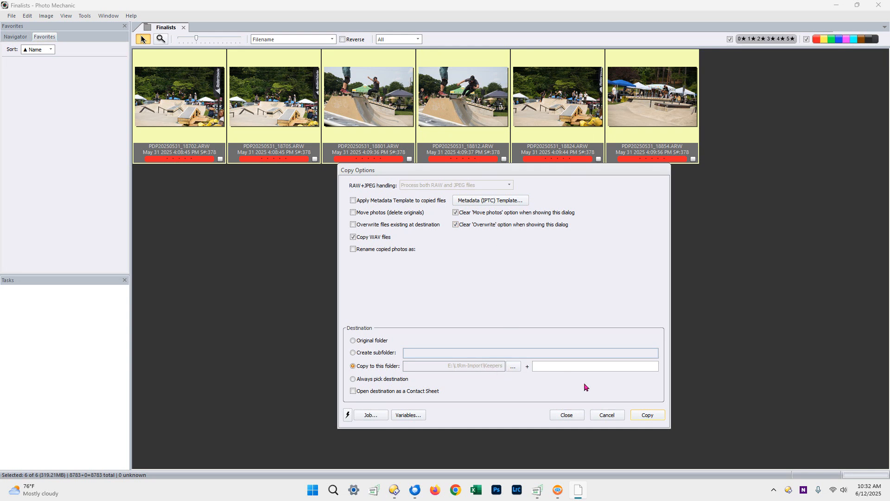
{"action": "left_click", "coordinate": [648, 415]}
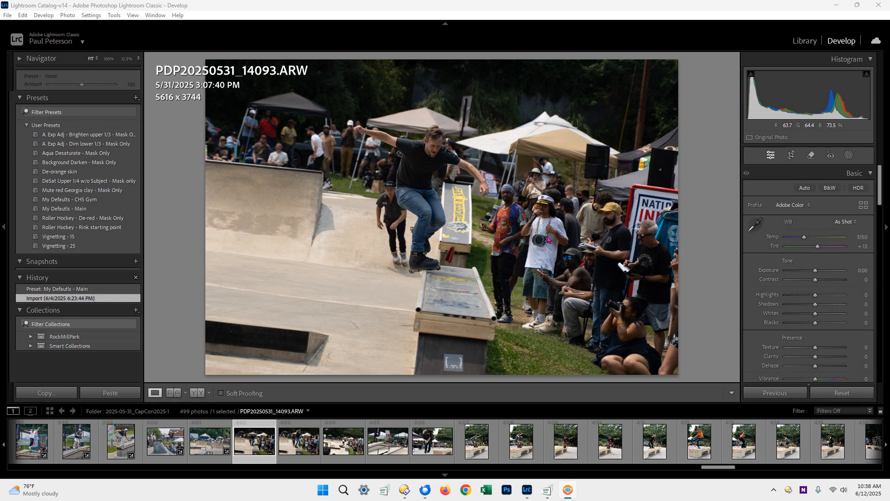
Step: Apply the My Defautls - Main preset to PDP20250531_14093.ARW and raise the exposure to +1.04
{"action": "left_click", "coordinate": [103, 209]}
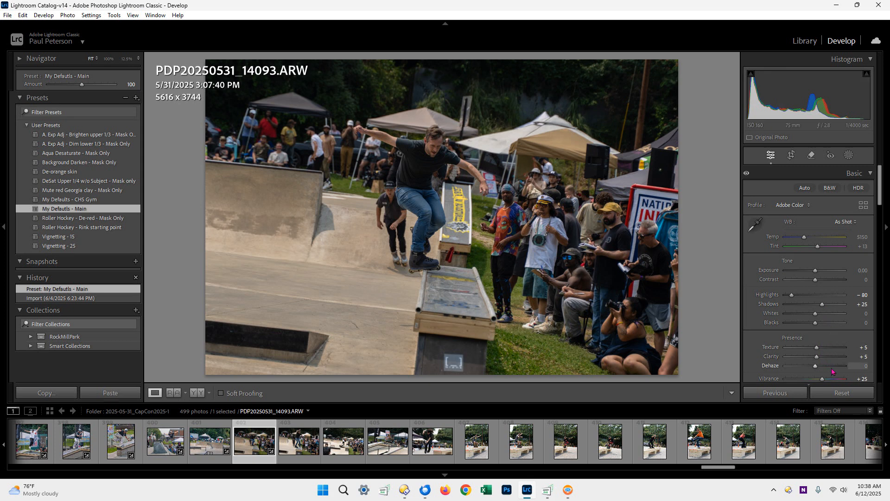
{"action": "scroll", "coordinate": [823, 367], "scroll_direction": "down", "scroll_amount": 2}
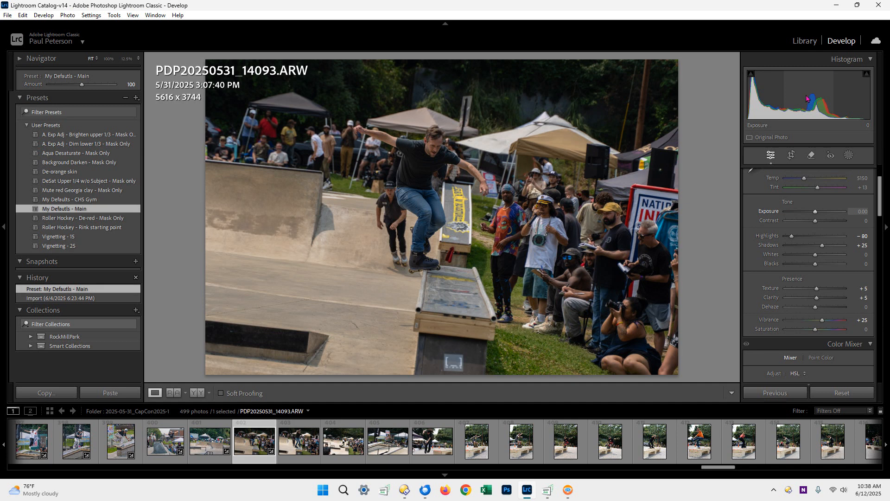
{"action": "left_click_drag", "start_coordinate": [804, 99], "coordinate": [821, 104]}
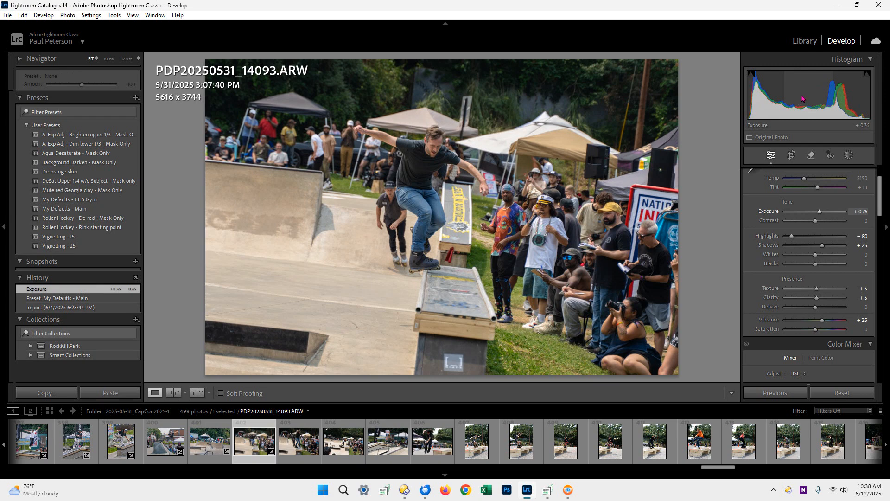
{"action": "left_click_drag", "start_coordinate": [803, 99], "coordinate": [808, 99]}
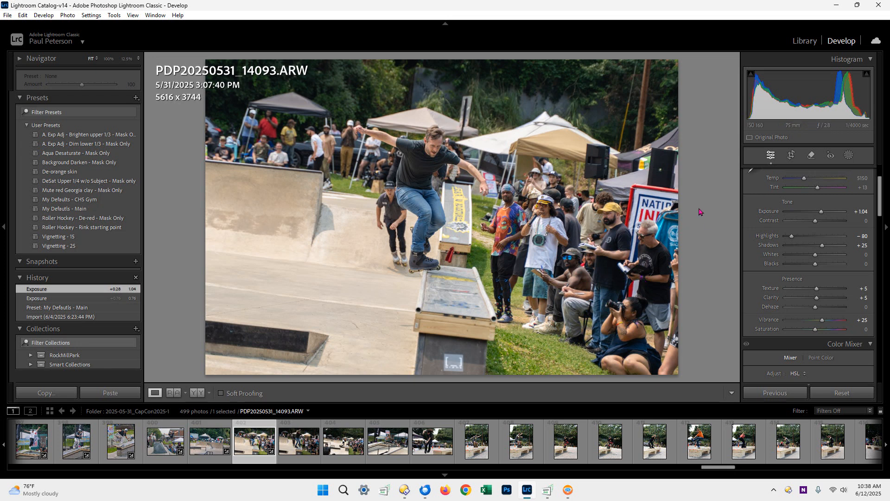
Step: Compare the edited skater photo with its unedited Before version
{"action": "key", "text": "backslash"}
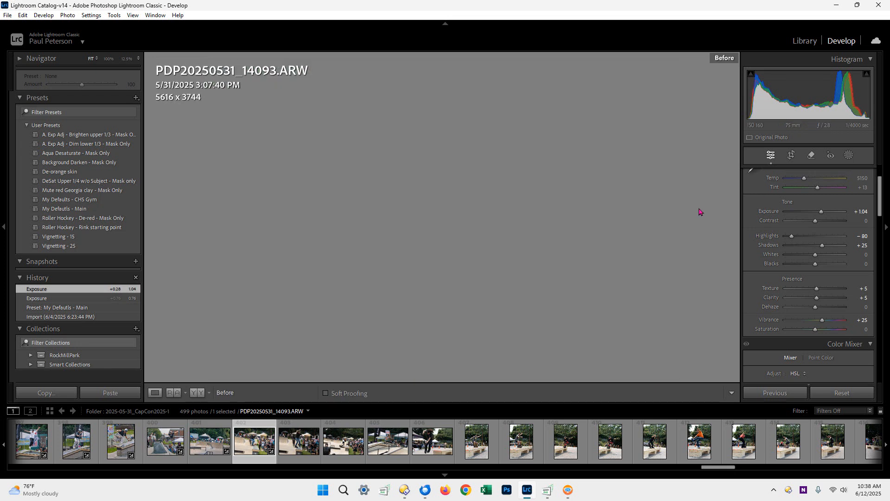
{"action": "key", "text": "backslash"}
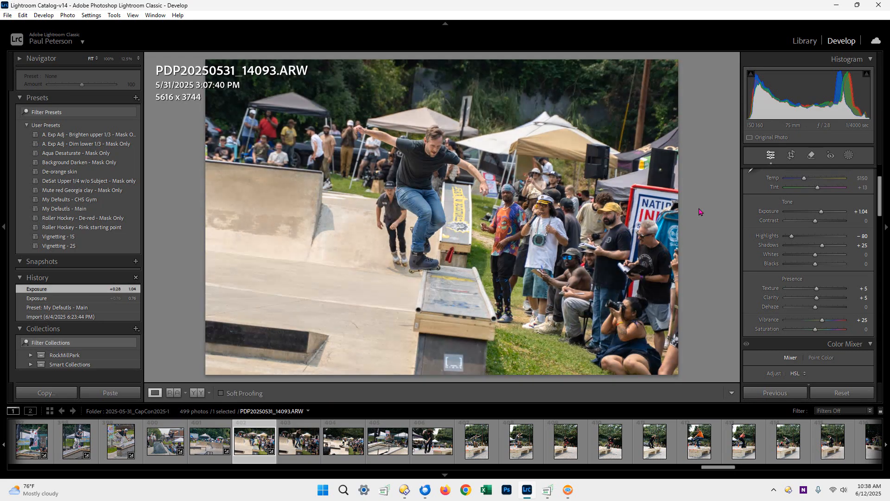
{"action": "key", "text": "backslash"}
{"action": "key", "text": "backslash"}
Step: Add a linear gradient mask over the lower part of the photo, tilted slightly along the top edge of the concrete ramp
{"action": "left_click", "coordinate": [850, 156]}
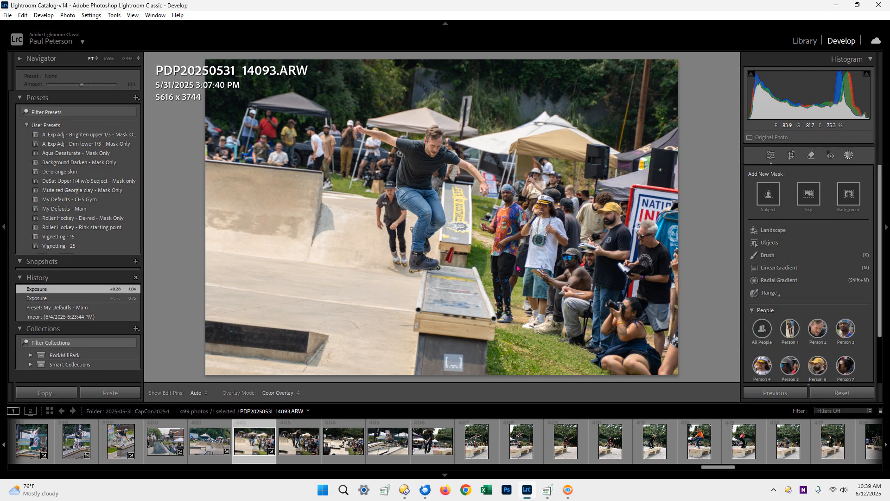
{"action": "left_click", "coordinate": [779, 268]}
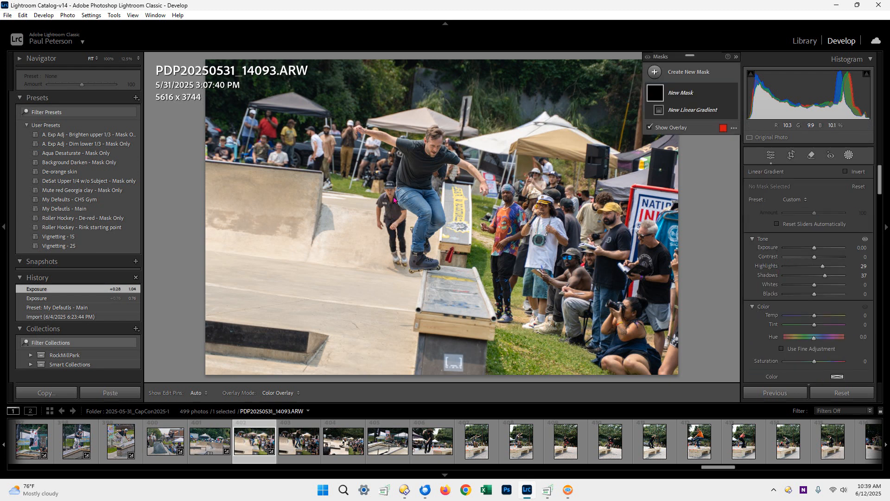
{"action": "mouse_move", "coordinate": [396, 165]}
{"action": "left_mouse_down"}
{"action": "mouse_move", "coordinate": [380, 178]}
{"action": "mouse_move", "coordinate": [391, 146]}
{"action": "mouse_move", "coordinate": [380, 173]}
{"action": "left_mouse_up"}
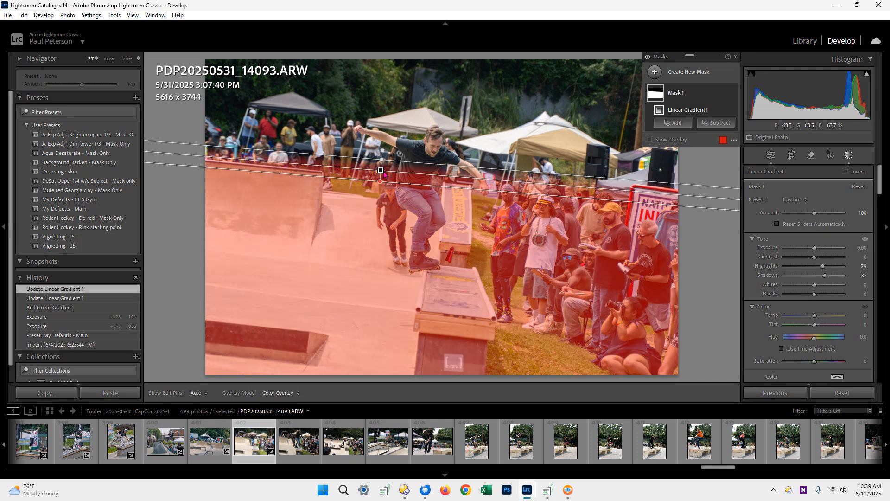
{"action": "left_click_drag", "start_coordinate": [519, 185], "coordinate": [519, 187]}
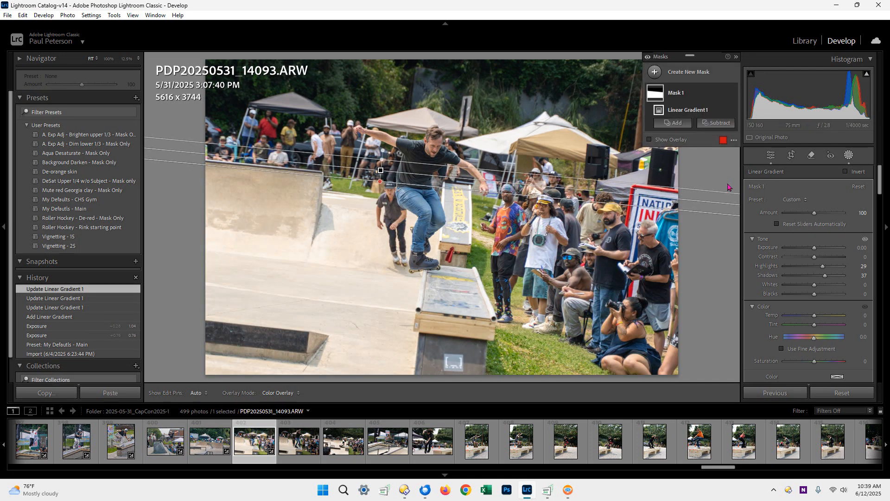
Step: Reset the gradient mask's adjustments, then set its Highlights to -100 and Temp to -13
{"action": "double_click", "coordinate": [757, 200]}
{"action": "left_click_drag", "start_coordinate": [814, 267], "coordinate": [786, 270]}
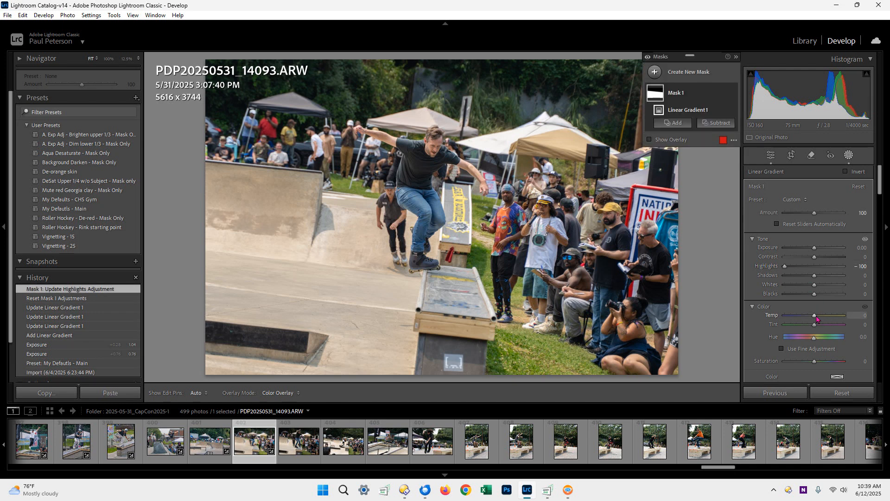
{"action": "left_click_drag", "start_coordinate": [816, 319], "coordinate": [813, 319]}
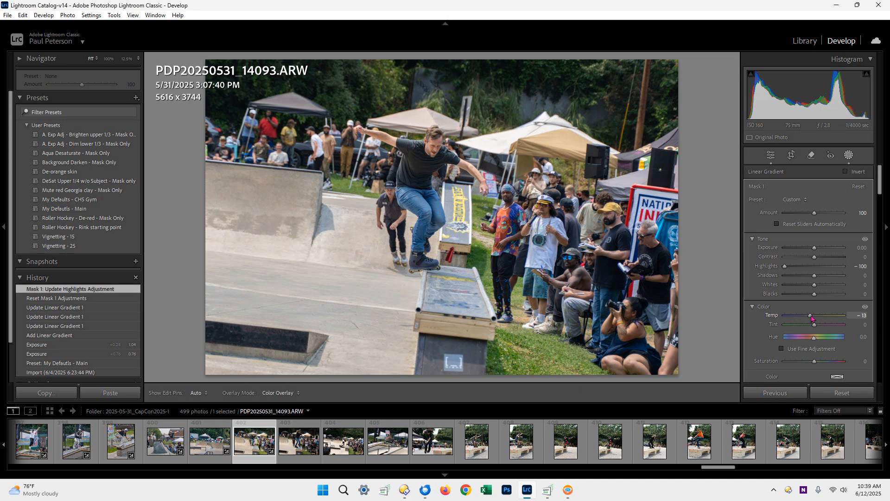
{"action": "left_click_drag", "start_coordinate": [811, 316], "coordinate": [811, 316]}
{"action": "left_click", "coordinate": [810, 315]}
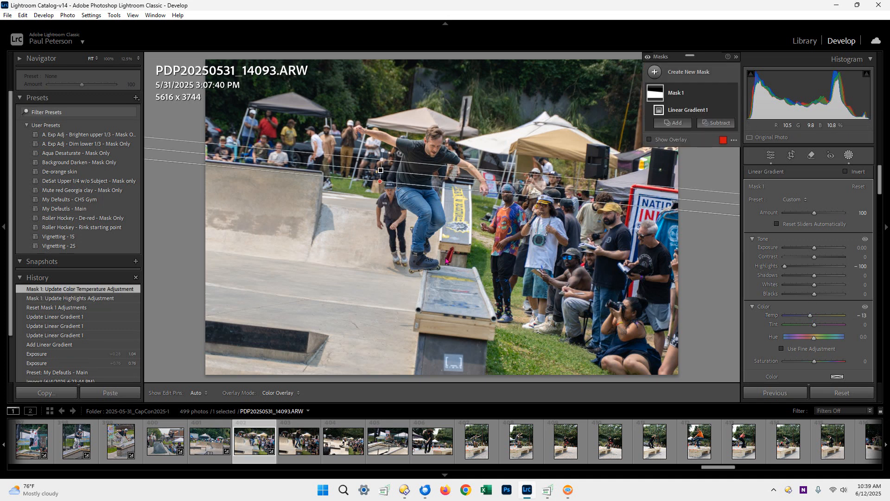
Step: Intersect Mask 1 with a color range sampled from the concrete behind the skater
{"action": "mouse_move", "coordinate": [383, 175]}
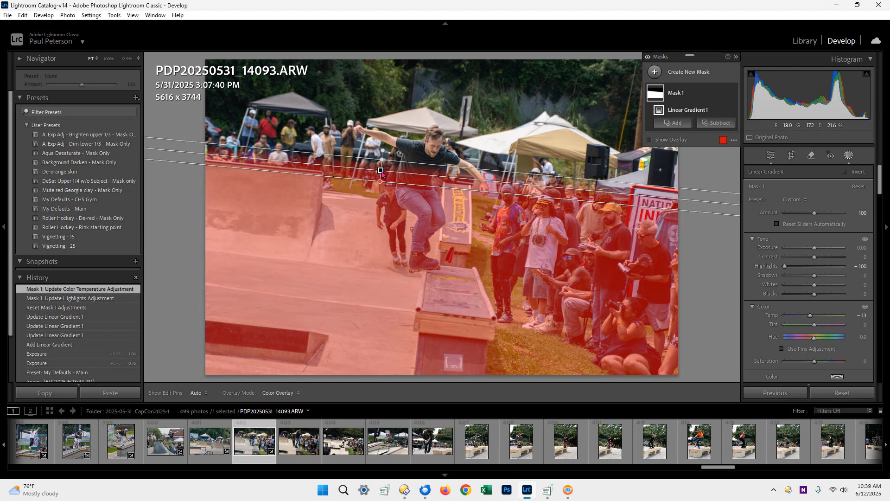
{"action": "left_click", "coordinate": [726, 95]}
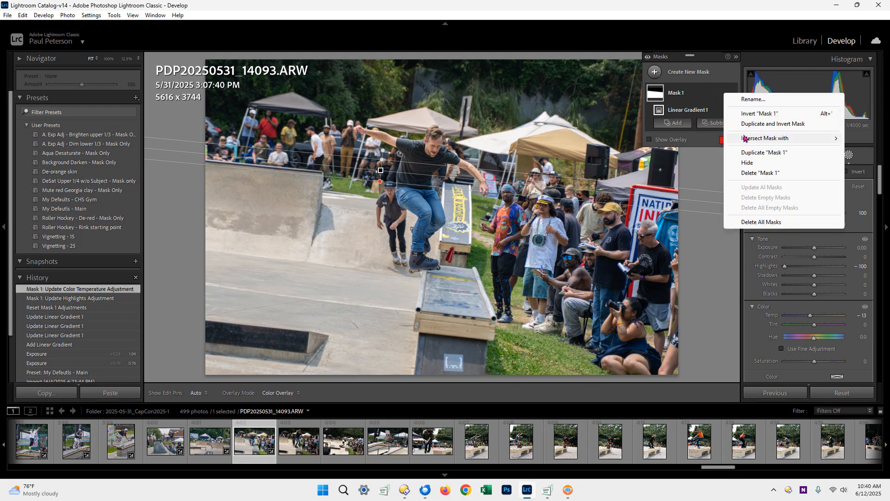
{"action": "mouse_move", "coordinate": [745, 140]}
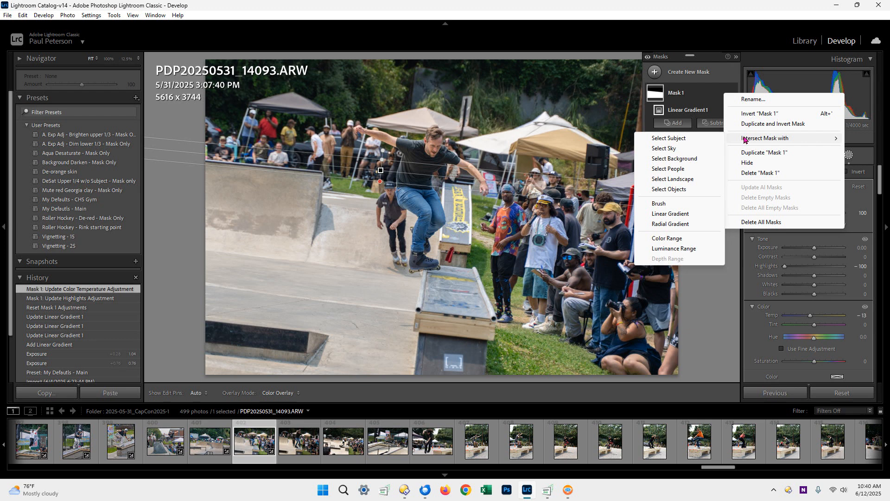
{"action": "left_click", "coordinate": [675, 242]}
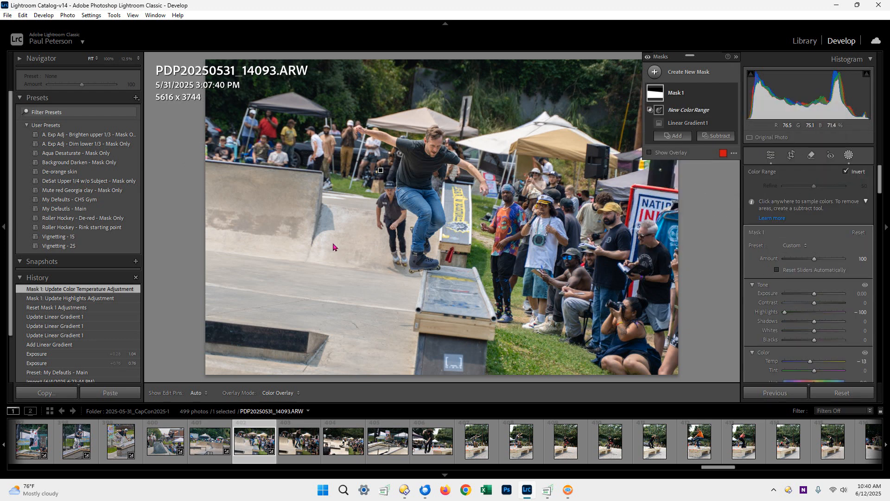
{"action": "left_click_drag", "start_coordinate": [319, 239], "coordinate": [340, 264]}
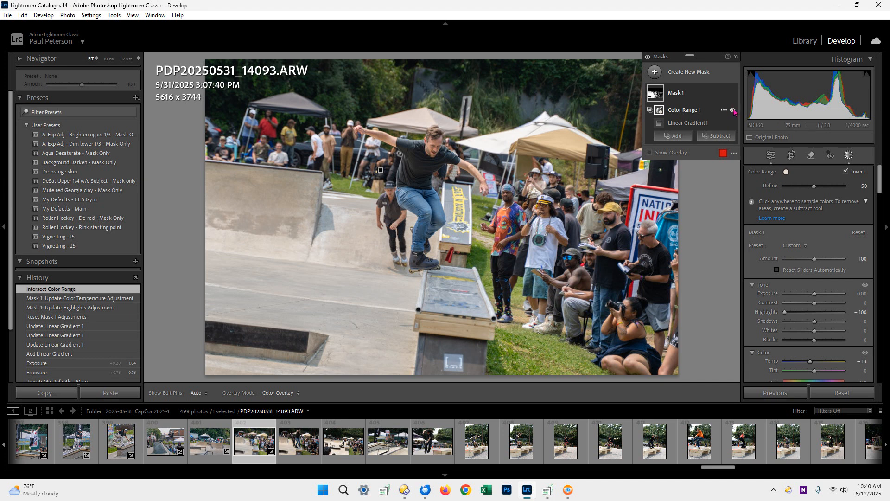
Step: Compare the photo with the color range and linear gradient components of Mask 1 hidden and shown
{"action": "left_click", "coordinate": [733, 111]}
{"action": "left_click", "coordinate": [733, 110]}
{"action": "left_click", "coordinate": [733, 110]}
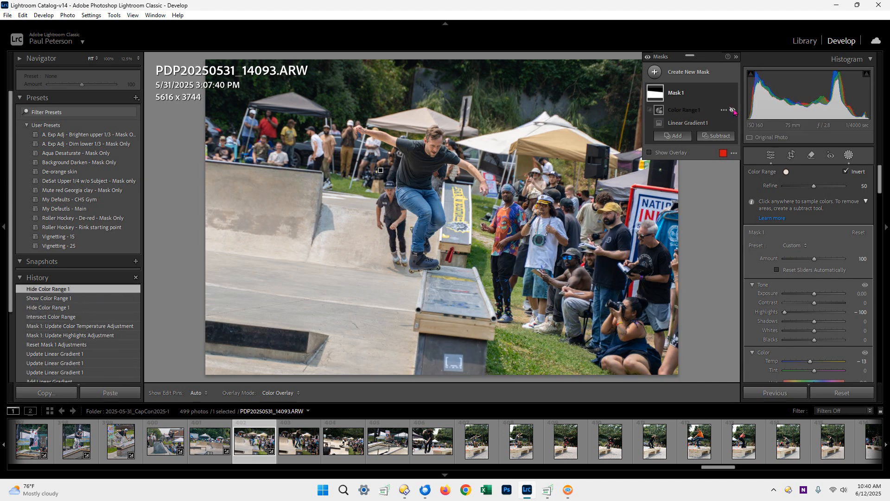
{"action": "left_click", "coordinate": [733, 111]}
{"action": "left_click", "coordinate": [733, 110]}
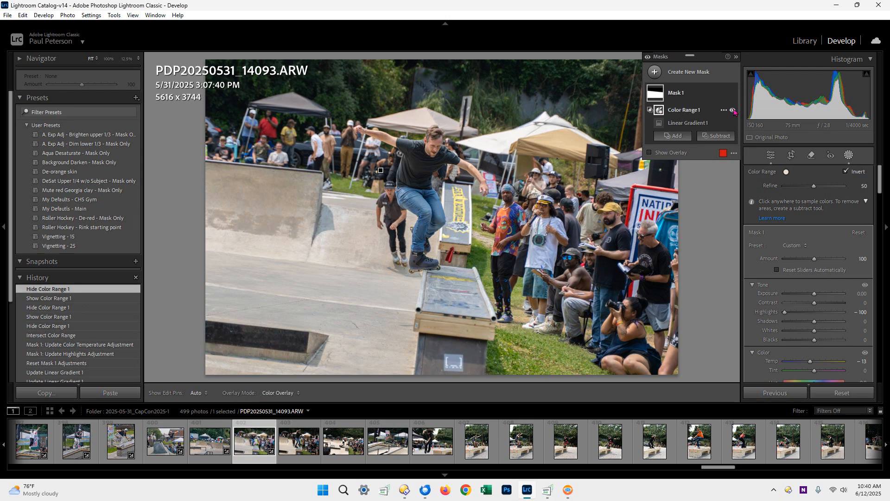
{"action": "left_click", "coordinate": [733, 110]}
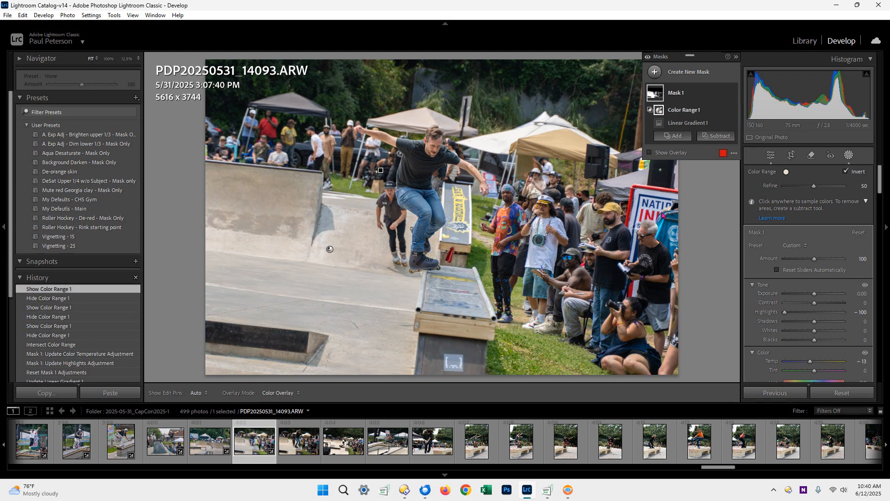
{"action": "left_click", "coordinate": [734, 122]}
{"action": "left_click", "coordinate": [733, 122]}
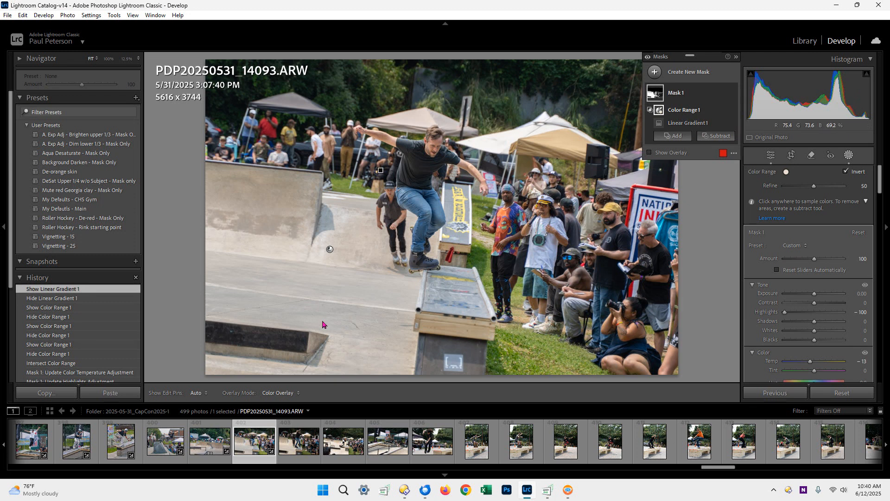
Step: Set the color range's Refine amount to 22 and compare the photo with Mask 1 hidden and shown
{"action": "mouse_move", "coordinate": [654, 99]}
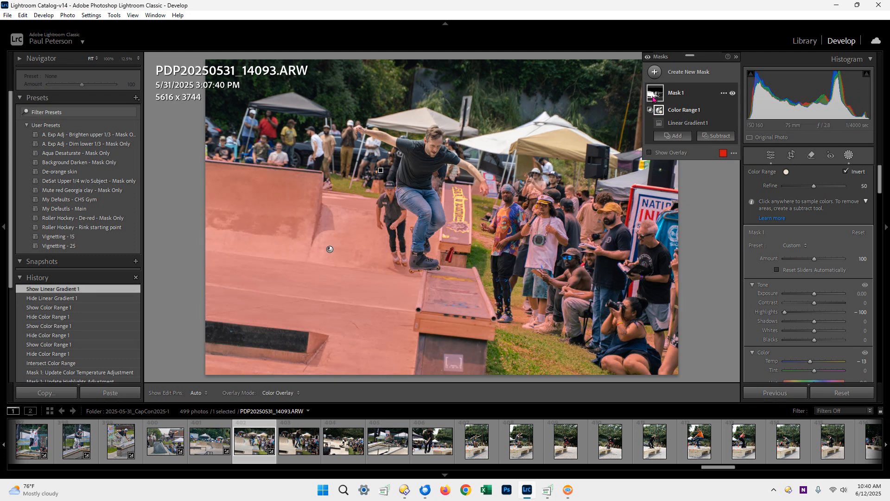
{"action": "left_click_drag", "start_coordinate": [814, 186], "coordinate": [798, 192]}
{"action": "mouse_move", "coordinate": [654, 97]}
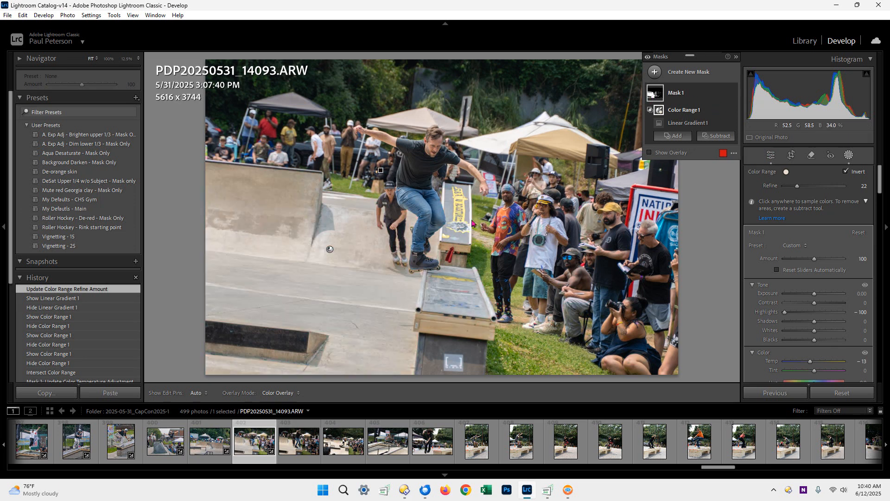
{"action": "left_click", "coordinate": [733, 94]}
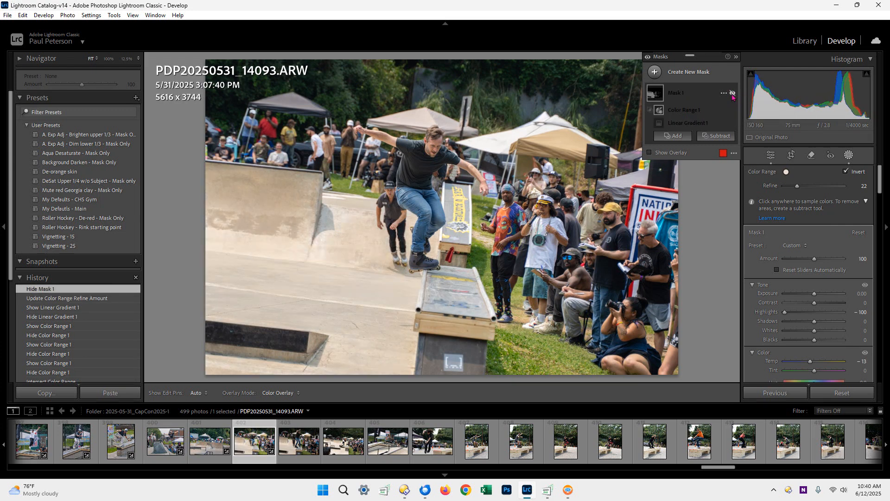
{"action": "left_click", "coordinate": [733, 94]}
{"action": "left_click", "coordinate": [733, 94]}
{"action": "left_click", "coordinate": [732, 94]}
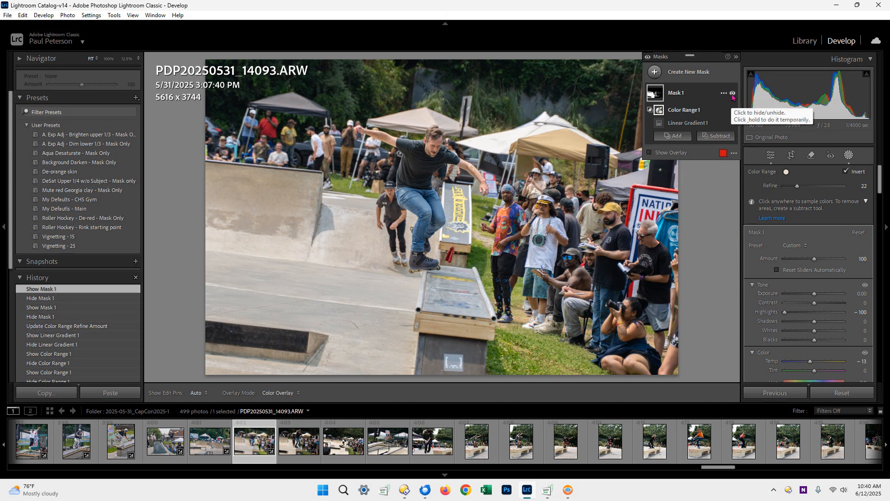
{"action": "left_click", "coordinate": [733, 94]}
{"action": "left_click", "coordinate": [733, 93]}
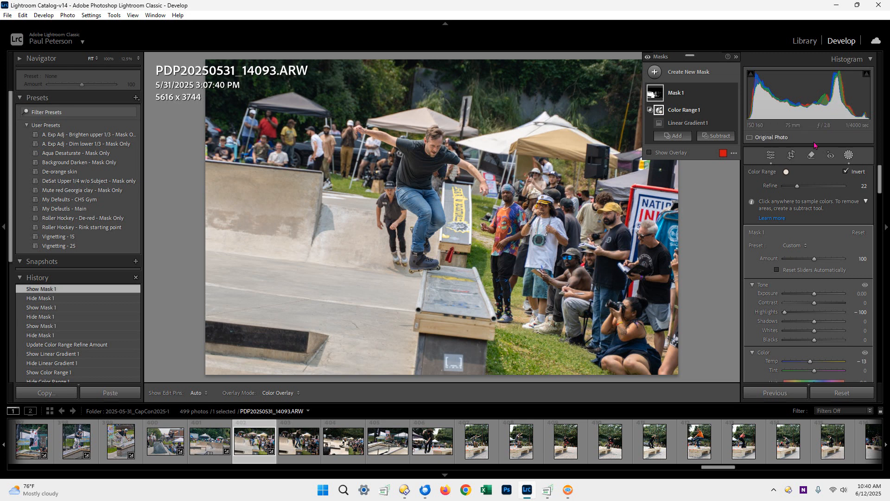
Step: Create a second mask with Select Background, preview its coverage, and delete that mask
{"action": "left_click", "coordinate": [700, 76]}
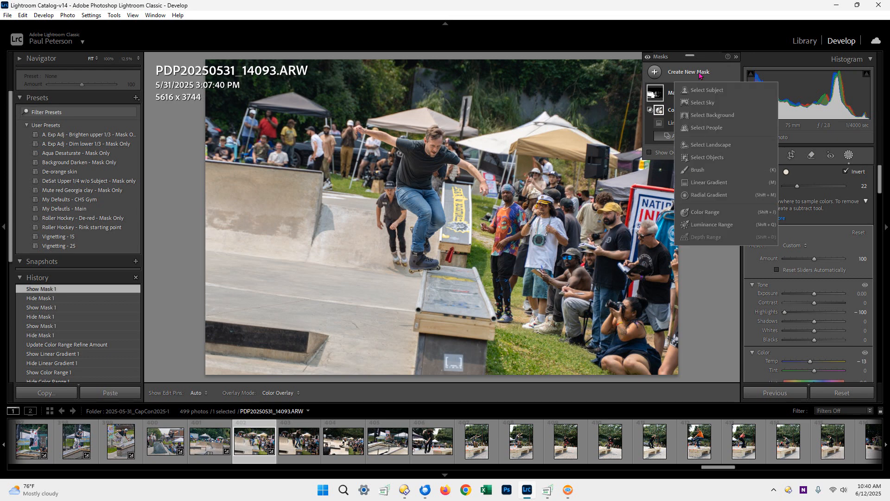
{"action": "left_click", "coordinate": [712, 116]}
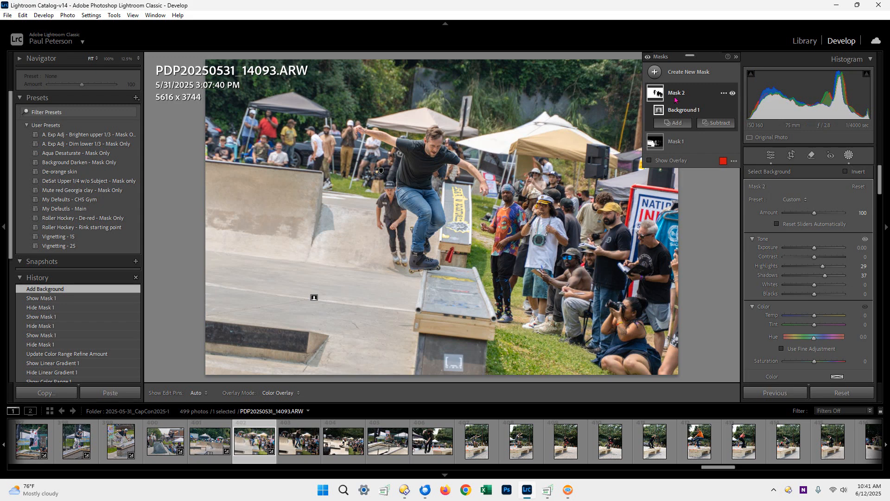
{"action": "mouse_move", "coordinate": [659, 94]}
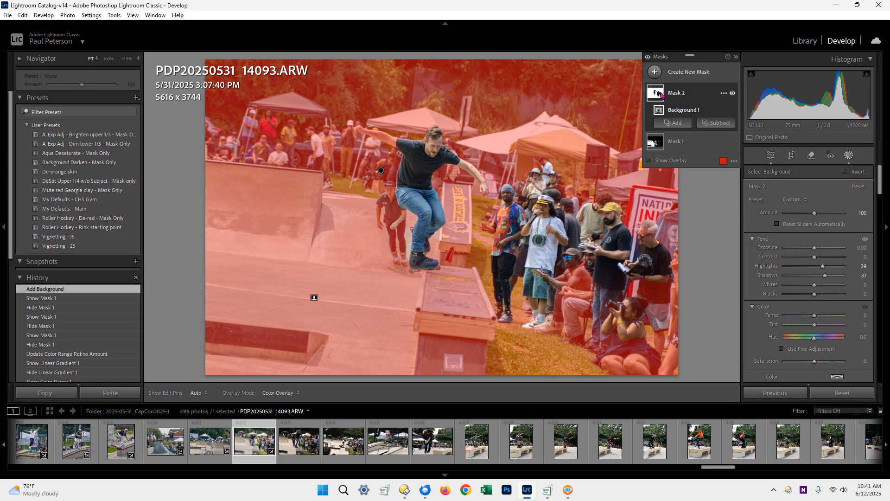
{"action": "left_click", "coordinate": [725, 94]}
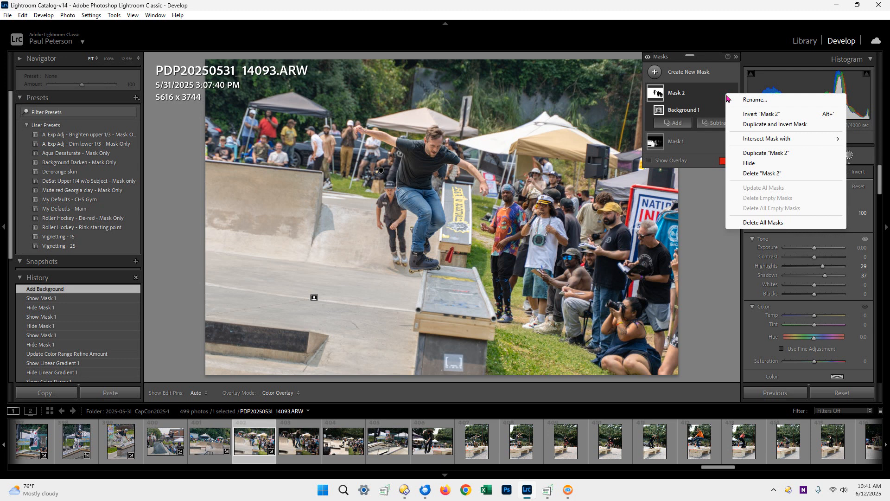
{"action": "left_click", "coordinate": [768, 173]}
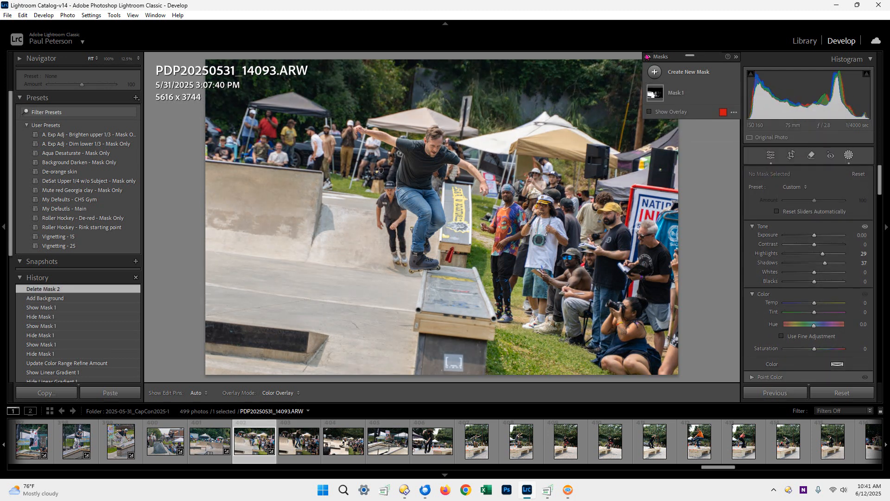
Step: Create a Select Objects mask by painting over the airborne skater, invert it to cover the surroundings, and reset its adjustments
{"action": "left_click", "coordinate": [682, 73]}
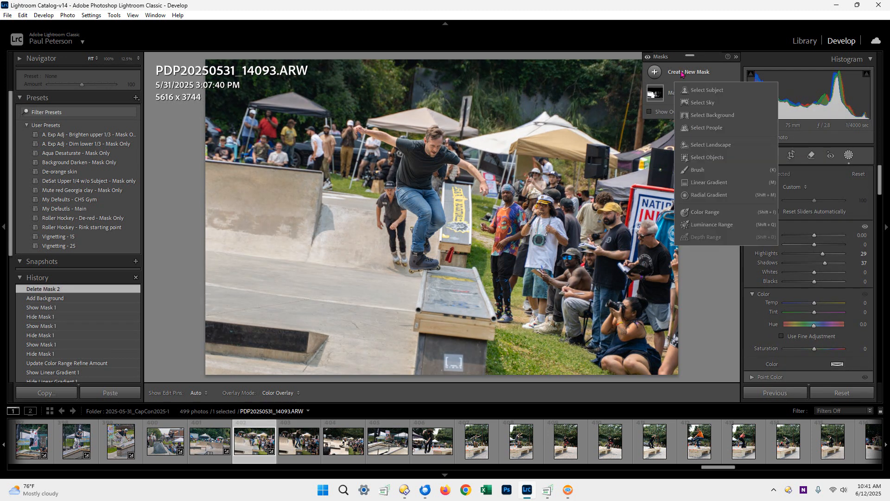
{"action": "left_click", "coordinate": [714, 160]}
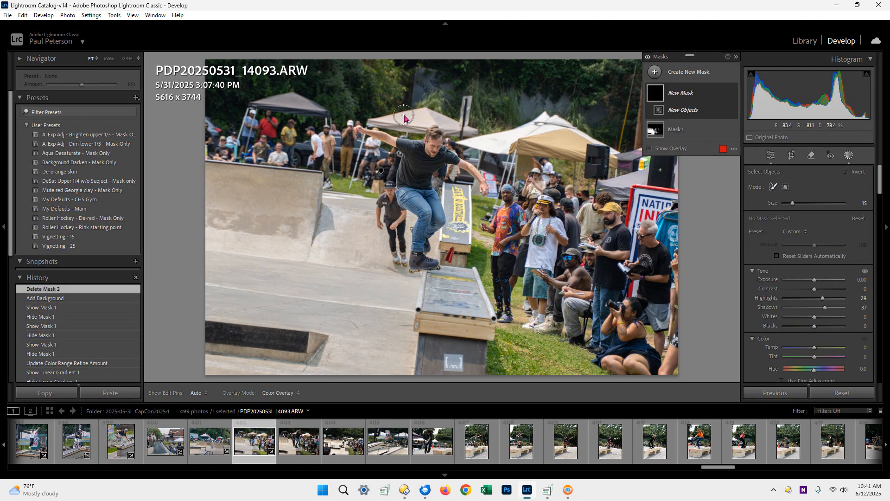
{"action": "scroll", "coordinate": [426, 136], "scroll_direction": "up", "scroll_amount": 5}
{"action": "scroll", "coordinate": [428, 136], "scroll_direction": "down", "scroll_amount": 2}
{"action": "mouse_move", "coordinate": [433, 137]}
{"action": "left_mouse_down"}
{"action": "mouse_move", "coordinate": [484, 190]}
{"action": "mouse_move", "coordinate": [438, 154]}
{"action": "mouse_move", "coordinate": [363, 134]}
{"action": "mouse_move", "coordinate": [399, 152]}
{"action": "mouse_move", "coordinate": [421, 223]}
{"action": "mouse_move", "coordinate": [417, 266]}
{"action": "mouse_move", "coordinate": [430, 271]}
{"action": "mouse_move", "coordinate": [414, 246]}
{"action": "mouse_move", "coordinate": [436, 229]}
{"action": "mouse_move", "coordinate": [427, 171]}
{"action": "left_mouse_up"}
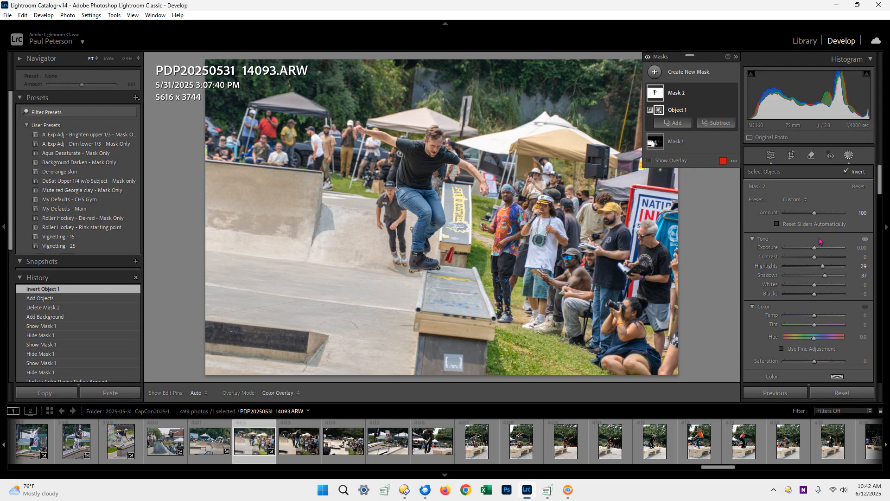
{"action": "double_click", "coordinate": [760, 200]}
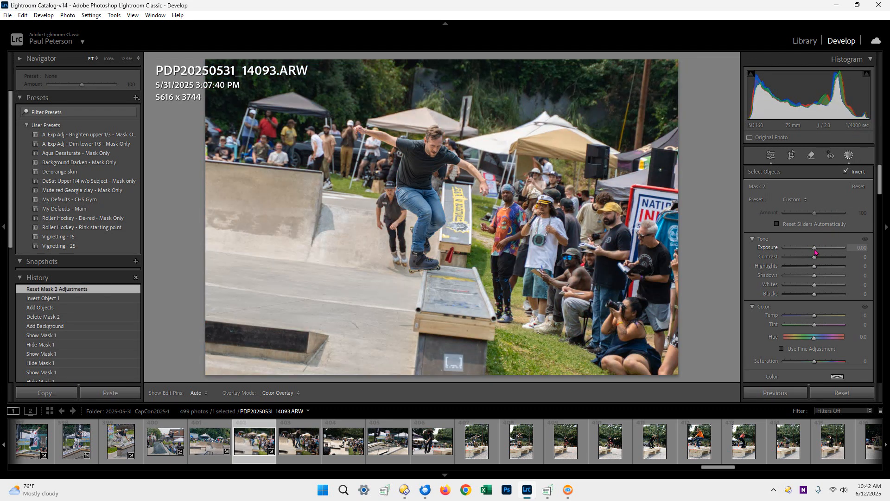
Step: Set Mask 2's Exposure to -0.60 and Shadows to 59, and the photo's overall Exposure to +1.20
{"action": "mouse_move", "coordinate": [815, 251]}
{"action": "left_mouse_down"}
{"action": "mouse_move", "coordinate": [816, 276]}
{"action": "mouse_move", "coordinate": [845, 285]}
{"action": "mouse_move", "coordinate": [811, 252]}
{"action": "left_mouse_up"}
{"action": "left_click_drag", "start_coordinate": [804, 98], "coordinate": [804, 99]}
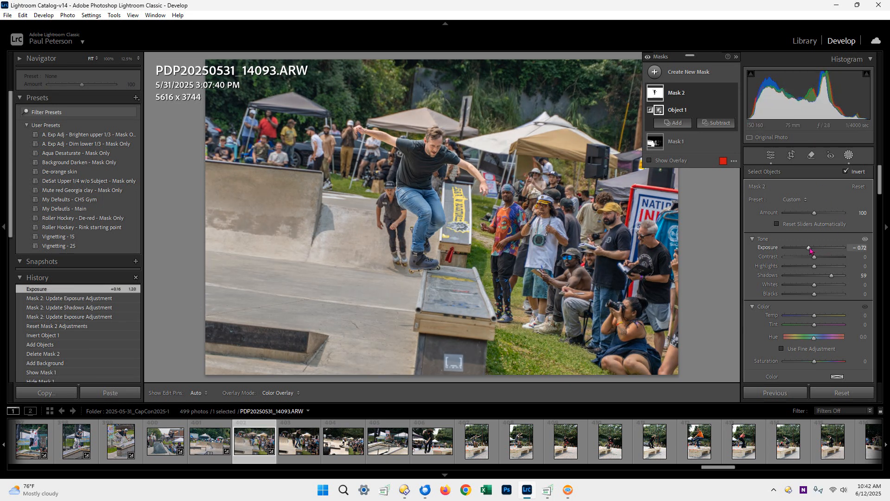
{"action": "left_click_drag", "start_coordinate": [809, 248], "coordinate": [811, 250]}
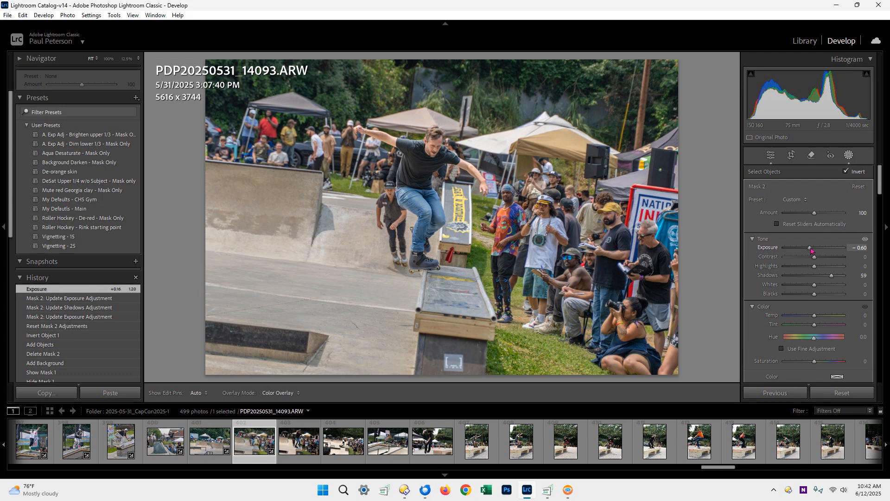
{"action": "left_click_drag", "start_coordinate": [811, 250], "coordinate": [811, 250]}
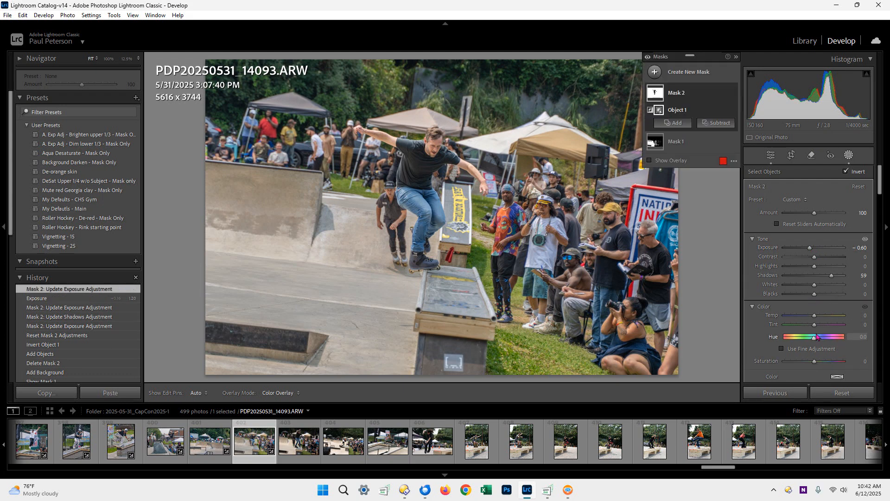
Step: Set Mask 2's Dehaze to 13 and fine-tune its Exposure
{"action": "scroll", "coordinate": [817, 338], "scroll_direction": "down", "scroll_amount": 3}
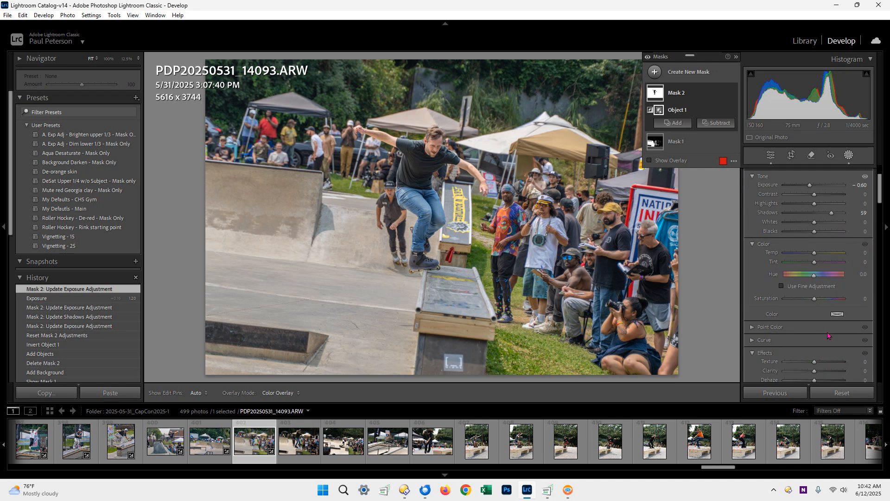
{"action": "scroll", "coordinate": [828, 334], "scroll_direction": "down", "scroll_amount": 3}
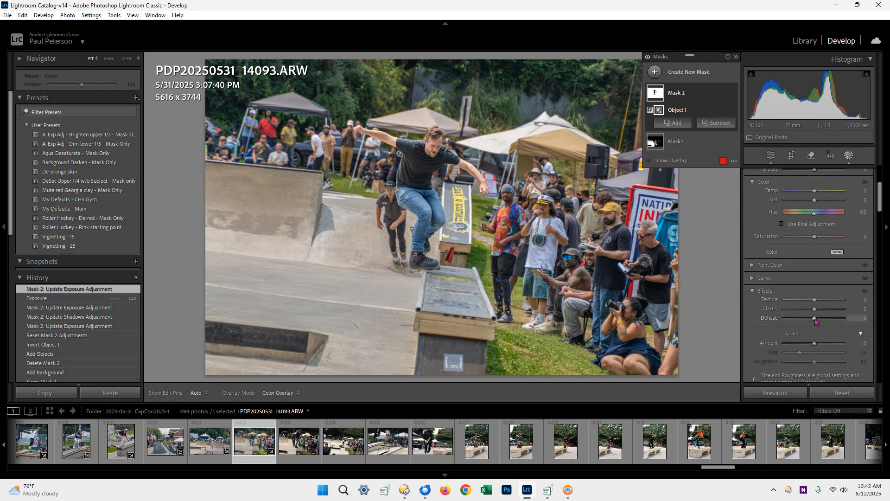
{"action": "left_click_drag", "start_coordinate": [815, 319], "coordinate": [816, 320]}
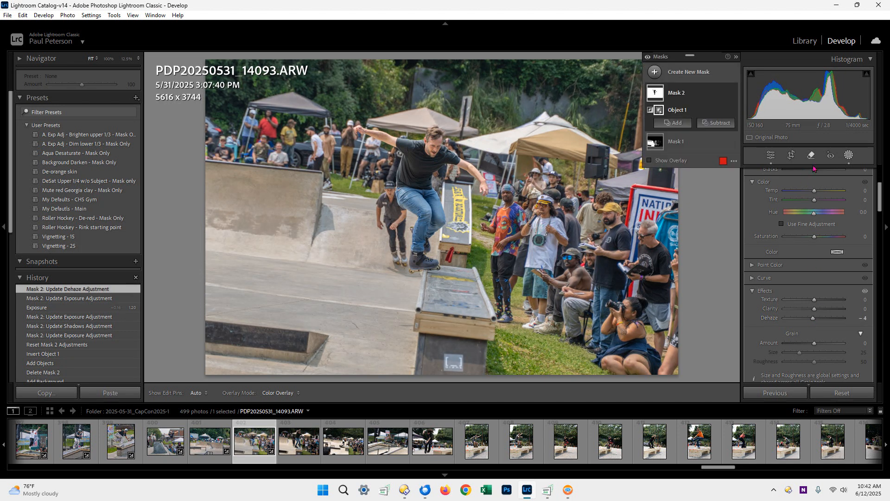
{"action": "scroll", "coordinate": [818, 212], "scroll_direction": "up", "scroll_amount": 5}
{"action": "left_click_drag", "start_coordinate": [812, 251], "coordinate": [810, 251]}
{"action": "scroll", "coordinate": [832, 324], "scroll_direction": "down", "scroll_amount": 5}
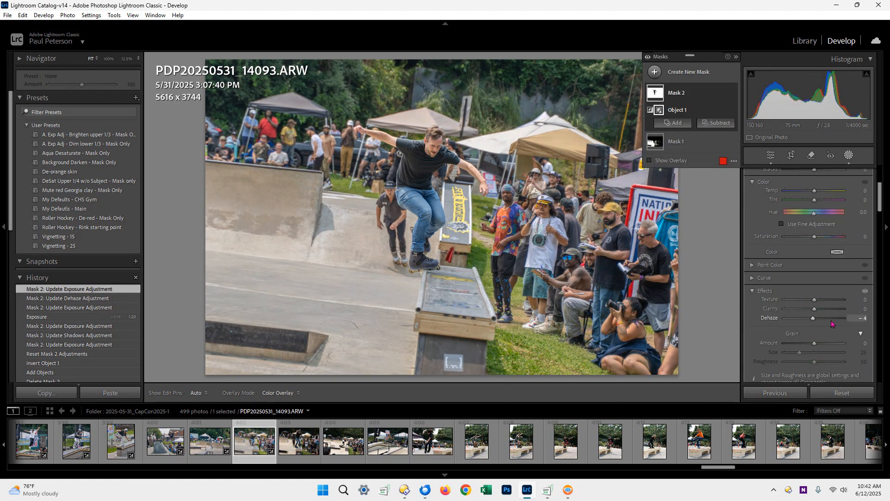
{"action": "left_click_drag", "start_coordinate": [815, 320], "coordinate": [819, 320]}
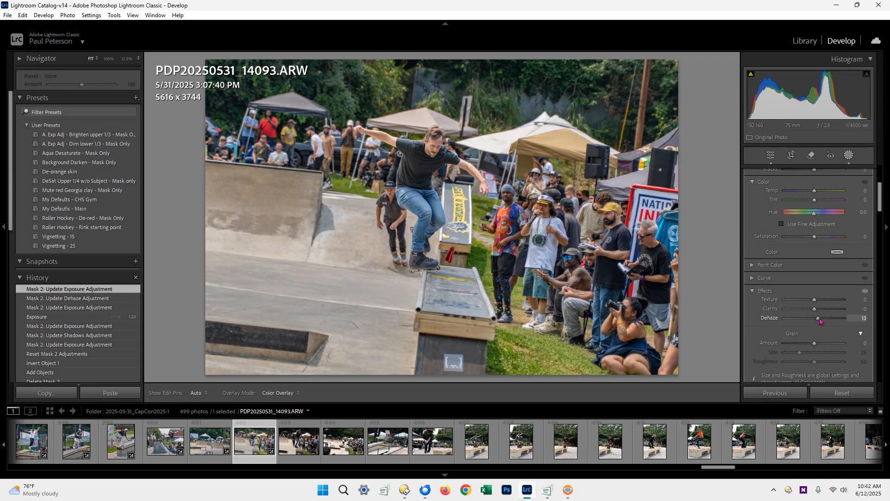
{"action": "left_click_drag", "start_coordinate": [820, 321], "coordinate": [820, 321]}
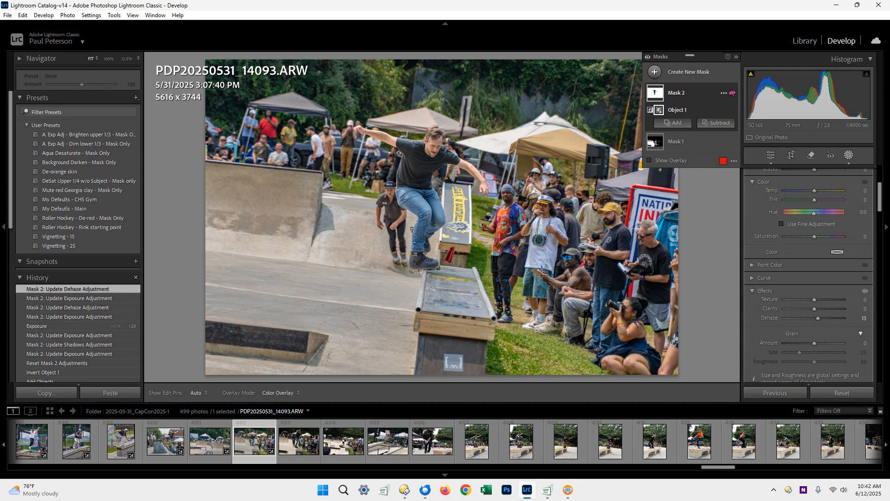
Step: Compare the photo with Mask 2 hidden and shown several times
{"action": "left_click", "coordinate": [733, 93]}
{"action": "left_click", "coordinate": [733, 93]}
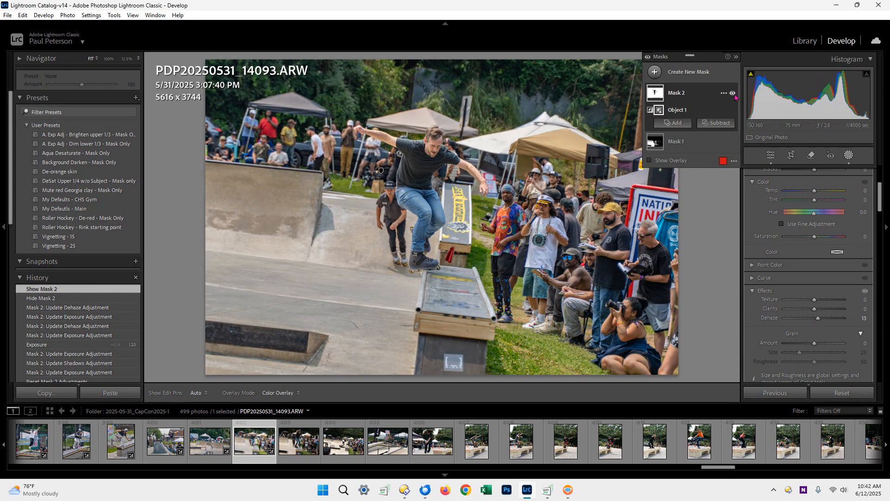
{"action": "left_click", "coordinate": [734, 94]}
{"action": "left_click", "coordinate": [735, 94]}
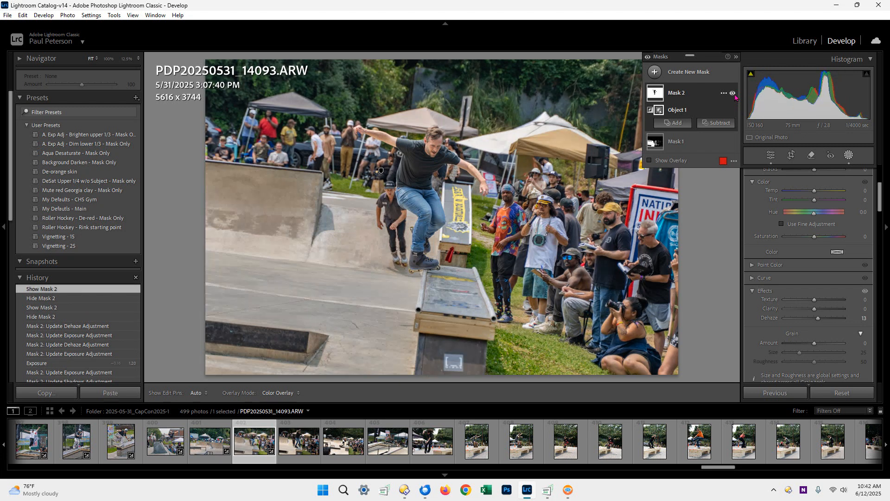
{"action": "left_click", "coordinate": [733, 93]}
{"action": "left_click", "coordinate": [733, 93]}
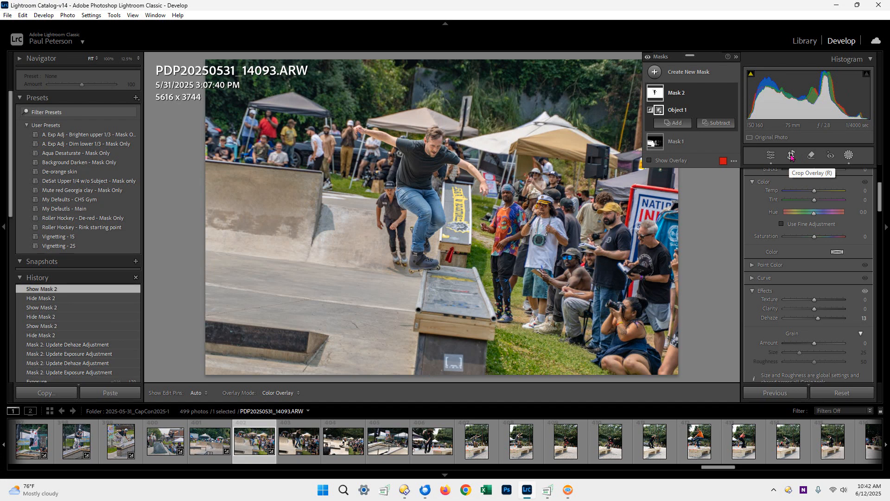
Step: Rotate the photo in the crop tool to an angle of -5.78
{"action": "left_click", "coordinate": [792, 156]}
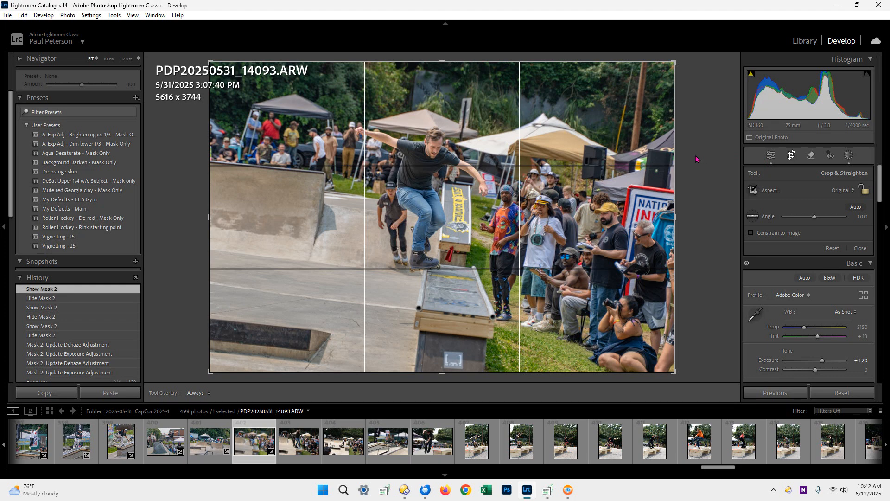
{"action": "left_click_drag", "start_coordinate": [694, 162], "coordinate": [697, 135]}
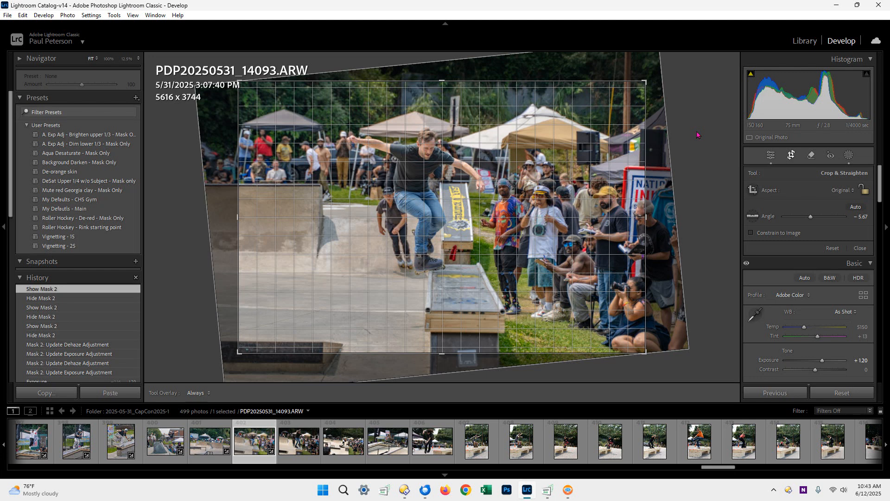
{"action": "left_click_drag", "start_coordinate": [698, 135], "coordinate": [698, 137]}
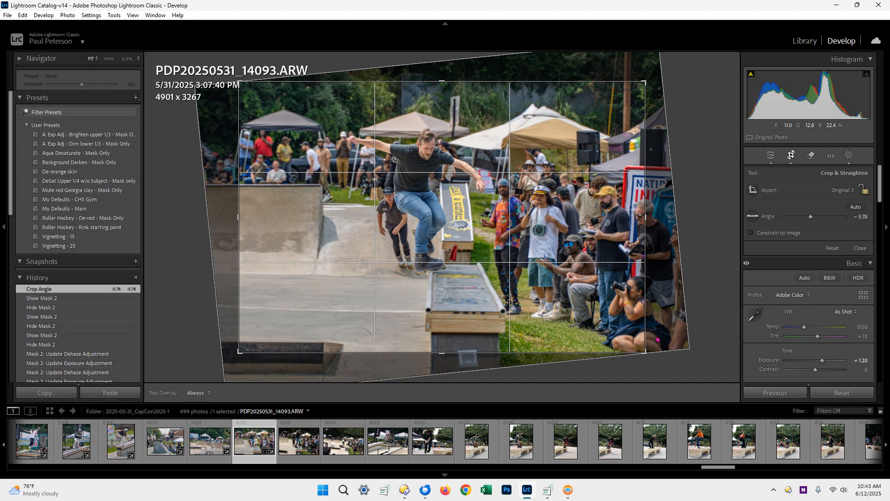
Step: Crop the photo tighter around the skater and the spectators at the ramp, and set the overall Exposure to +1.34
{"action": "left_click_drag", "start_coordinate": [644, 356], "coordinate": [650, 356]}
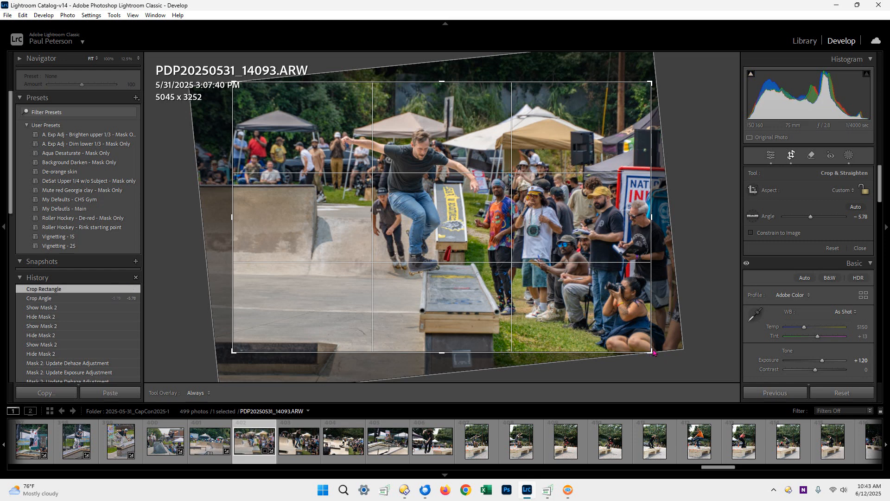
{"action": "mouse_move", "coordinate": [654, 353]}
{"action": "left_mouse_down"}
{"action": "mouse_move", "coordinate": [650, 360]}
{"action": "mouse_move", "coordinate": [648, 346]}
{"action": "left_mouse_up"}
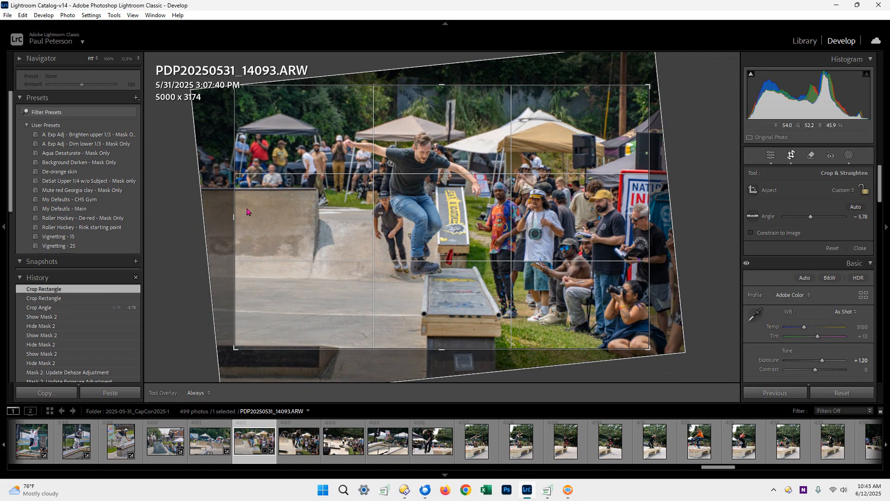
{"action": "left_click_drag", "start_coordinate": [235, 217], "coordinate": [274, 221]}
{"action": "left_click_drag", "start_coordinate": [443, 86], "coordinate": [441, 105]}
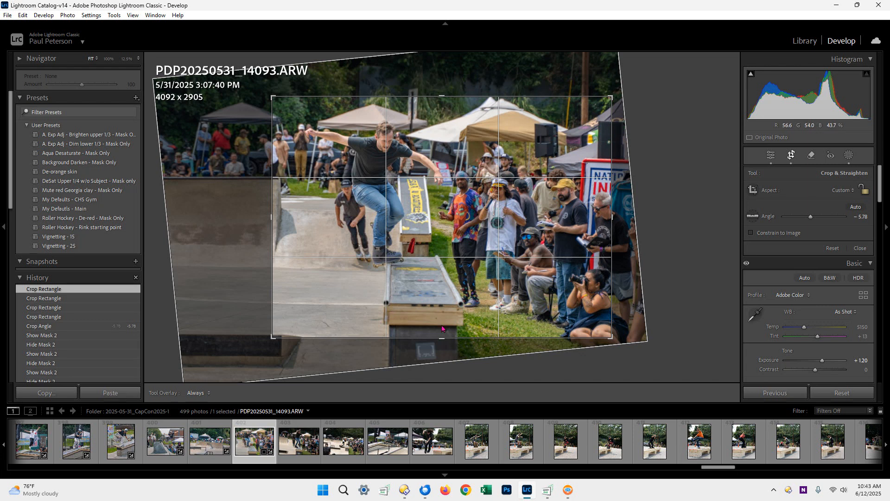
{"action": "left_click_drag", "start_coordinate": [442, 337], "coordinate": [444, 329]}
{"action": "key", "text": "r"}
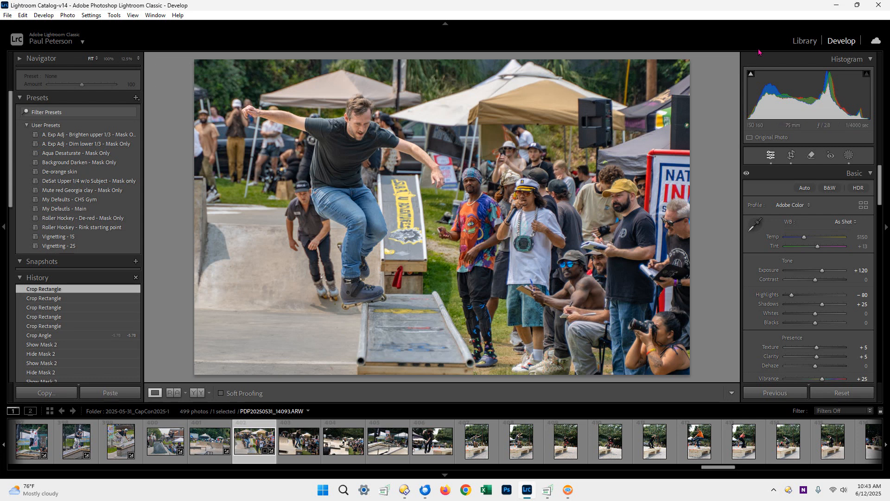
{"action": "left_click_drag", "start_coordinate": [813, 94], "coordinate": [816, 93]}
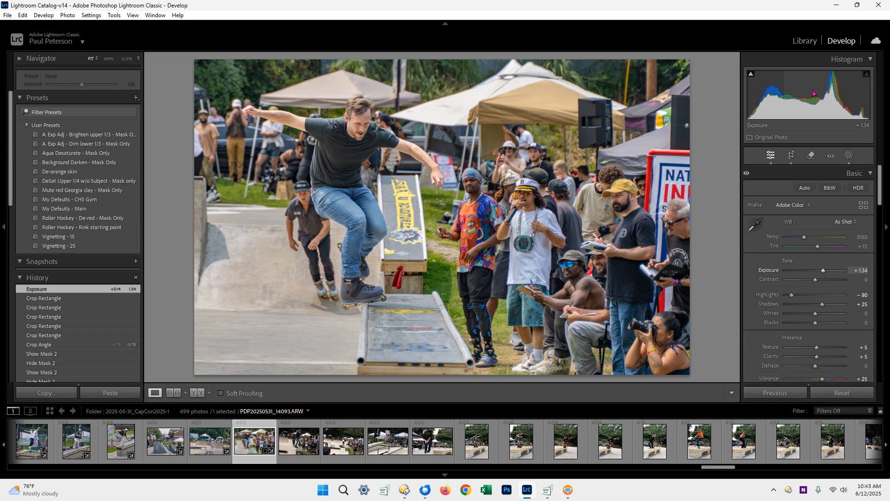
Step: Add a new linear gradient mask running diagonally across the spectators, fading out toward the skater's ramp
{"action": "left_click", "coordinate": [846, 156]}
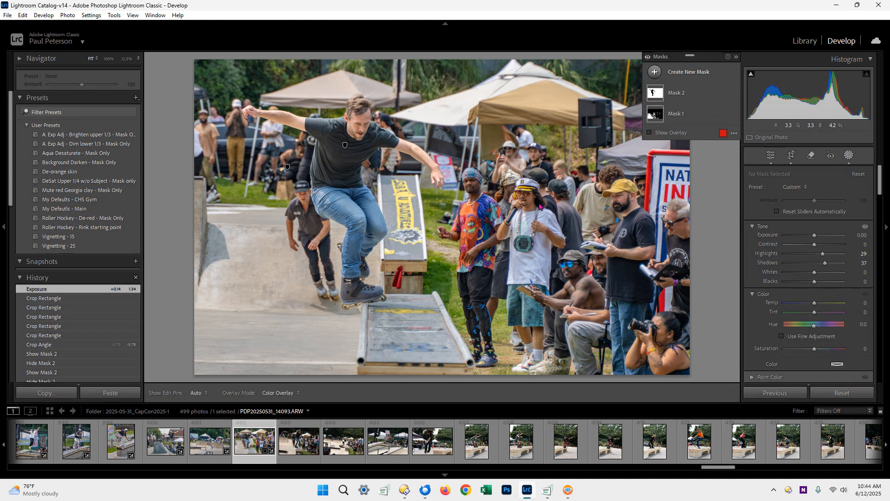
{"action": "left_click", "coordinate": [688, 73]}
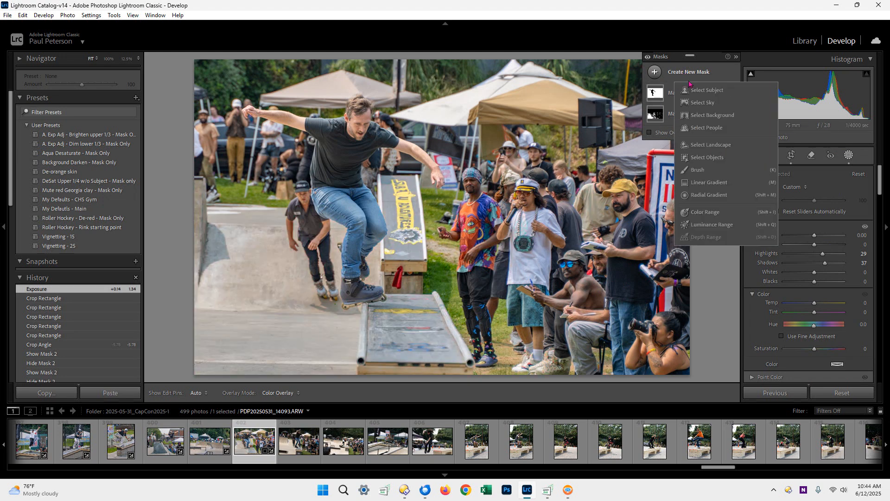
{"action": "left_click", "coordinate": [710, 182]}
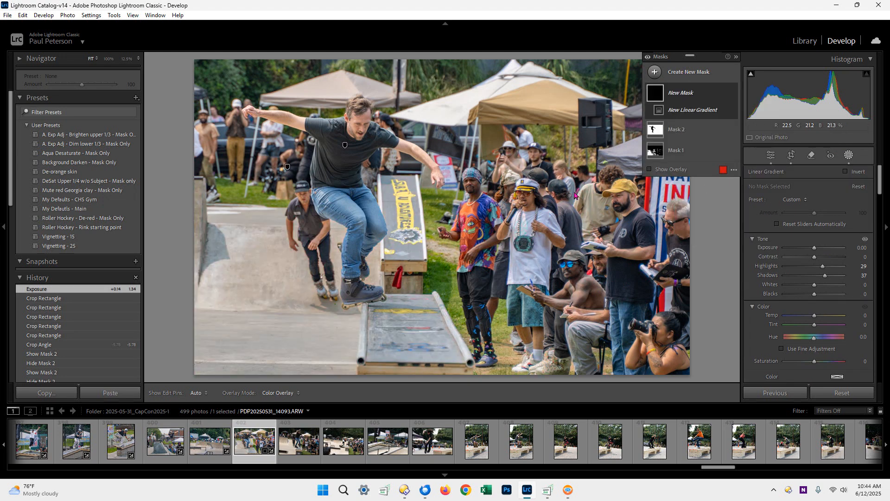
{"action": "left_click_drag", "start_coordinate": [575, 195], "coordinate": [447, 275]}
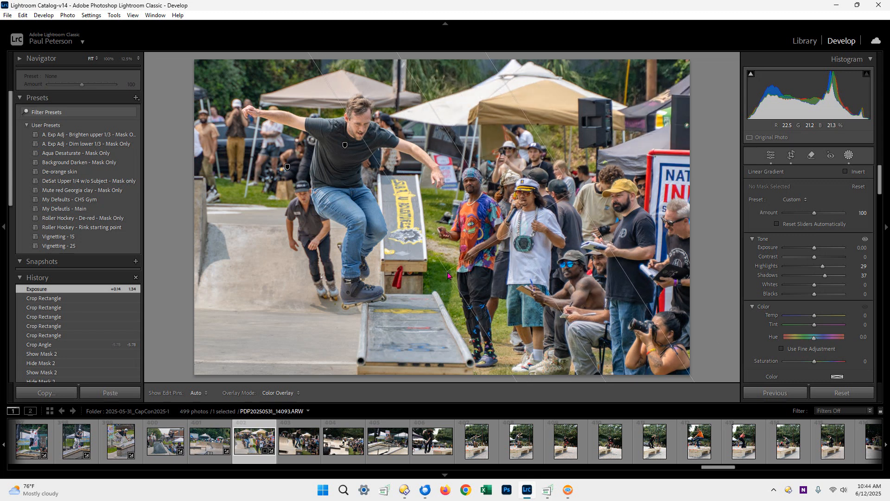
Step: Reset Mask 3's adjustments and set its Shadows to 48 and Exposure to 0.22
{"action": "double_click", "coordinate": [757, 201]}
{"action": "left_click_drag", "start_coordinate": [815, 275], "coordinate": [830, 279]}
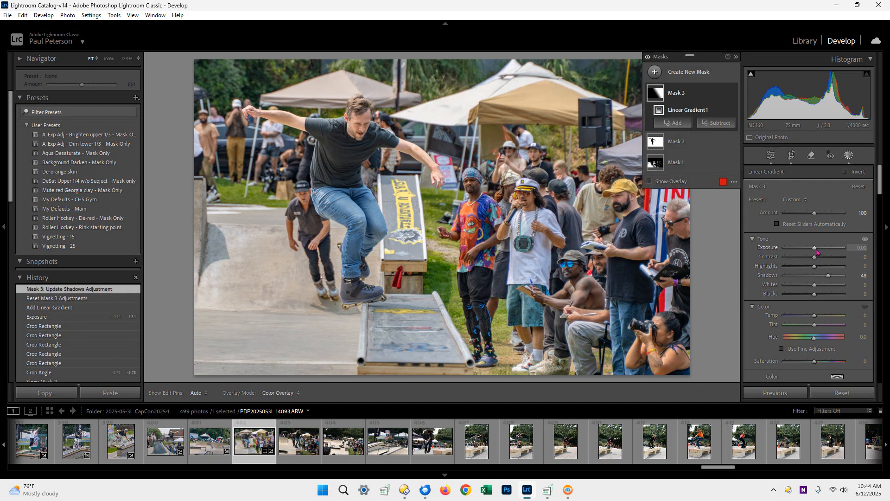
{"action": "left_click_drag", "start_coordinate": [815, 249], "coordinate": [816, 251]}
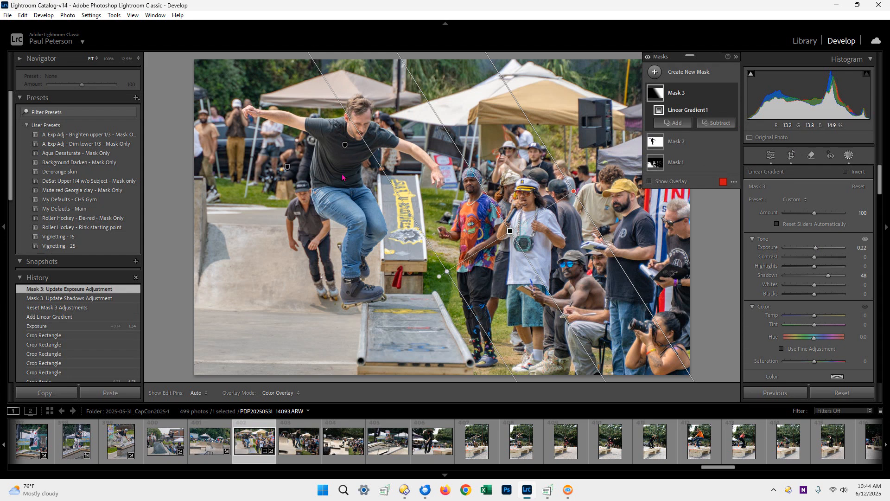
Step: Add a radial gradient mask around the airborne skater, tilt it to follow his body, and invert it
{"action": "left_click", "coordinate": [685, 75]}
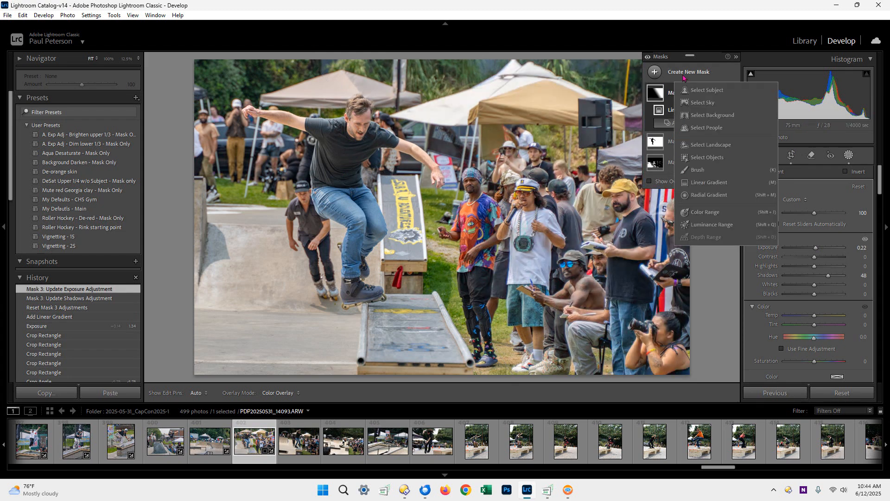
{"action": "left_click", "coordinate": [710, 195]}
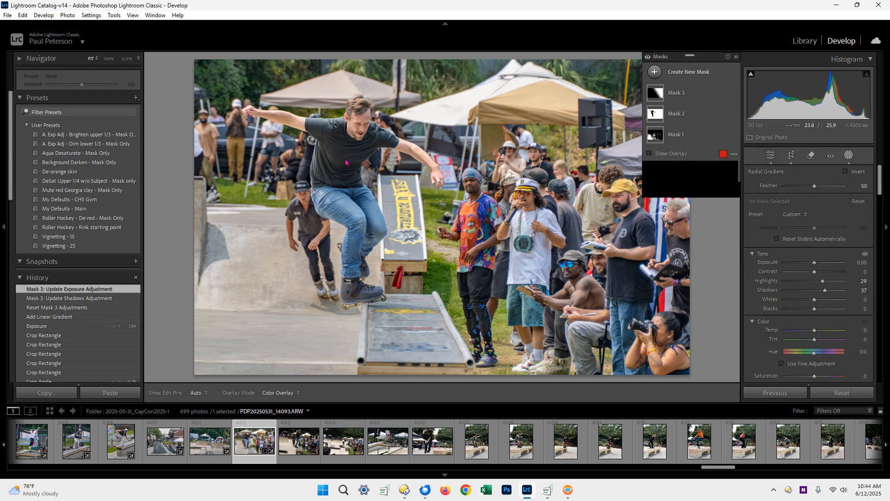
{"action": "left_click_drag", "start_coordinate": [357, 157], "coordinate": [410, 260]}
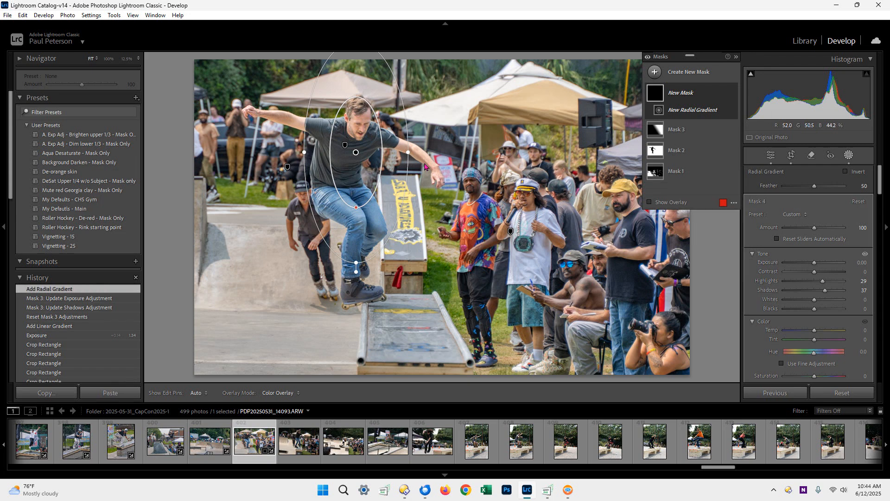
{"action": "left_click_drag", "start_coordinate": [416, 161], "coordinate": [410, 188]}
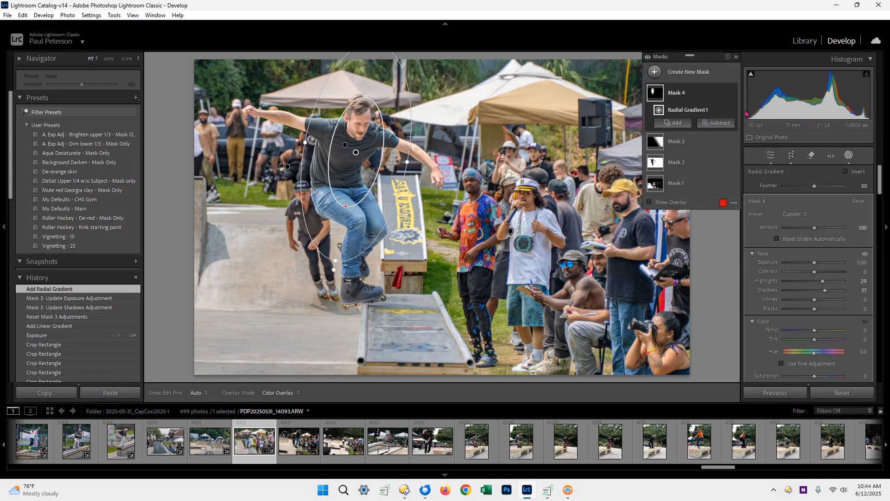
{"action": "left_click", "coordinate": [847, 172]}
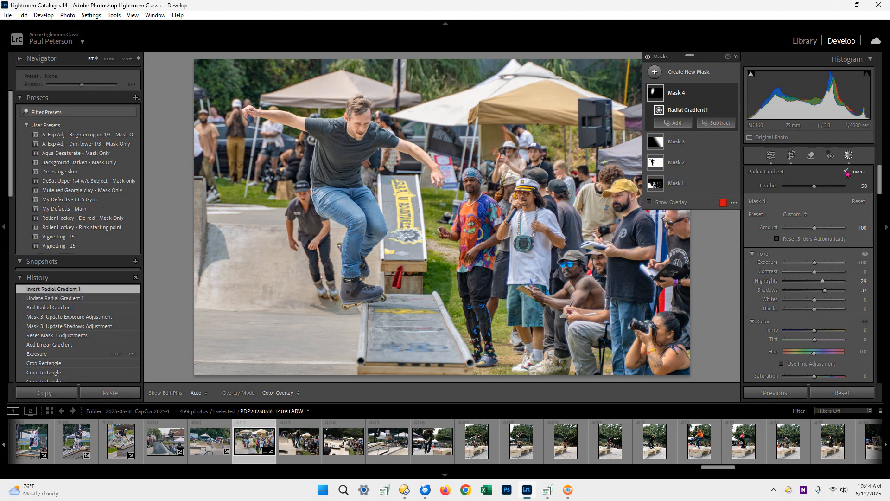
Step: Reset Mask 4's adjustments and set its Exposure to -0.28, with the photo's overall Exposure at +1.46
{"action": "double_click", "coordinate": [754, 215]}
{"action": "left_click_drag", "start_coordinate": [814, 263], "coordinate": [813, 265]}
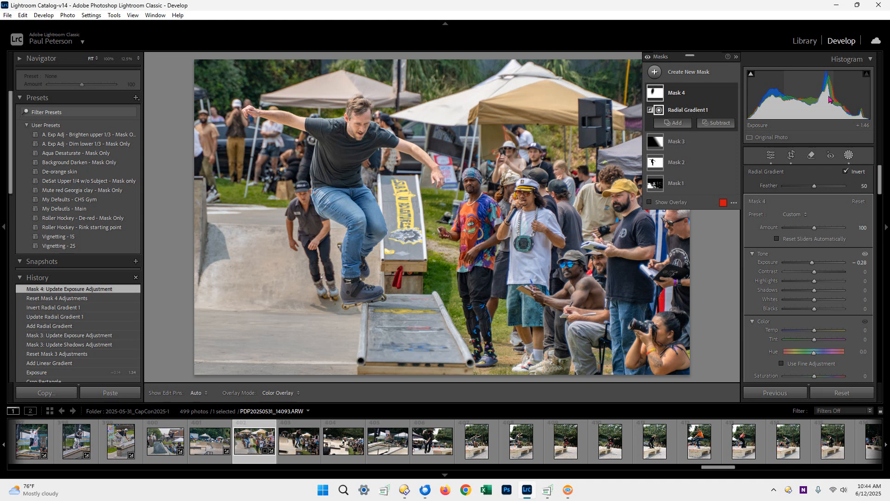
{"action": "left_click_drag", "start_coordinate": [827, 100], "coordinate": [827, 100]}
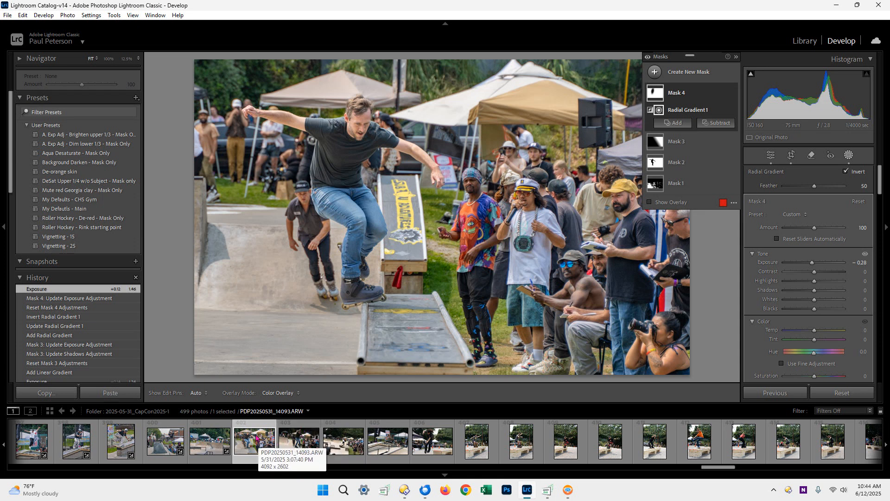
Step: Select the next photo, PDP20250531_14100.ARW, and apply the previous photo's settings to it
{"action": "left_click", "coordinate": [305, 438]}
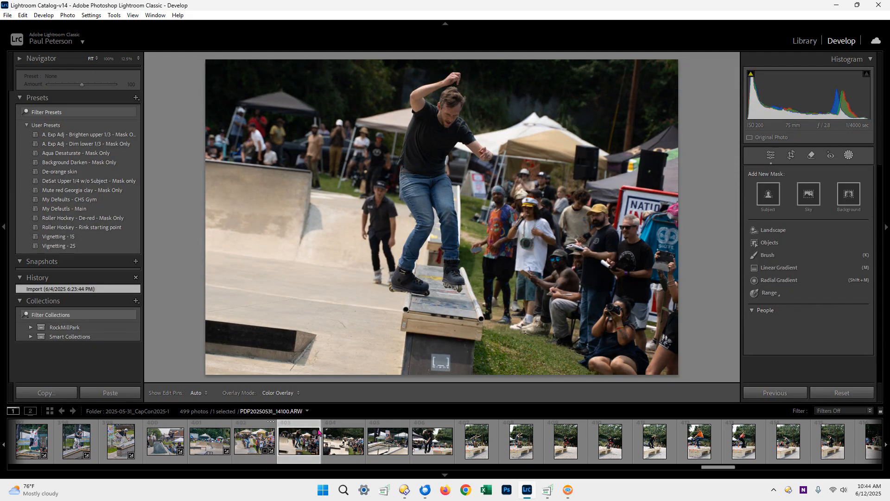
{"action": "left_click", "coordinate": [779, 393]}
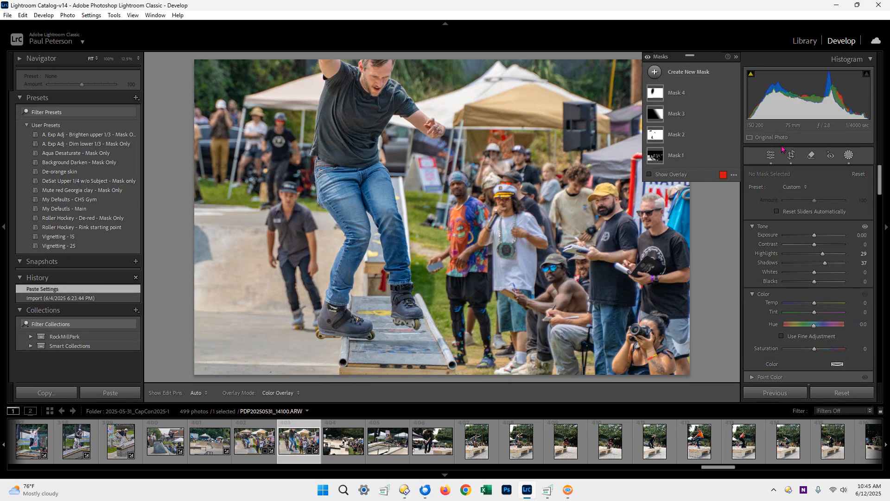
Step: Reset the pasted crop, then rotate it to -5.38 degrees and tighten it around the skater and spectators
{"action": "left_click", "coordinate": [792, 156]}
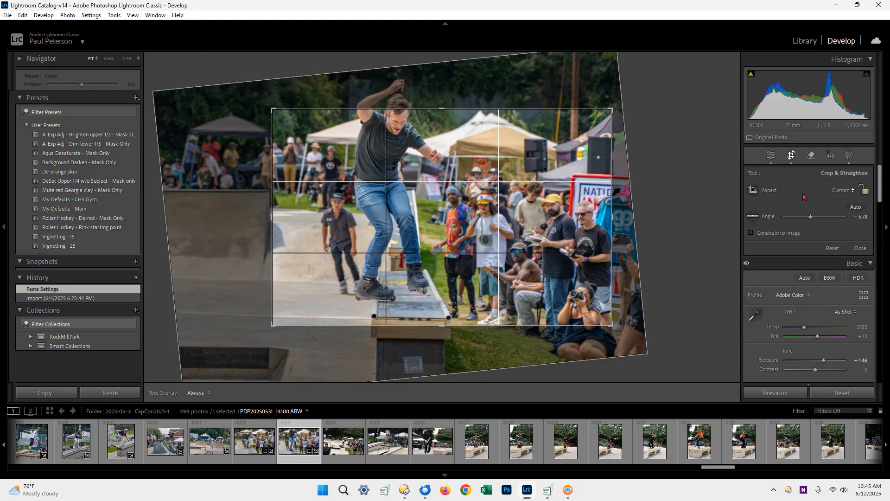
{"action": "left_click", "coordinate": [833, 249]}
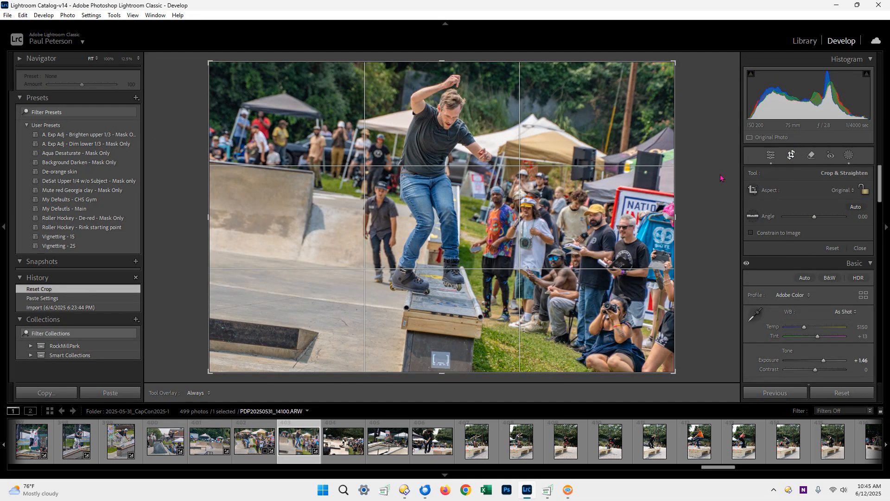
{"action": "left_click_drag", "start_coordinate": [721, 177], "coordinate": [720, 148]}
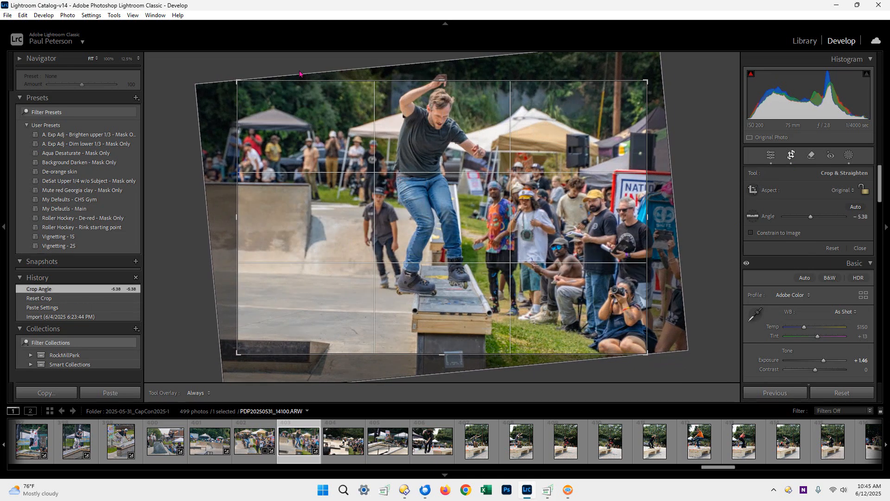
{"action": "left_click_drag", "start_coordinate": [241, 85], "coordinate": [339, 84]}
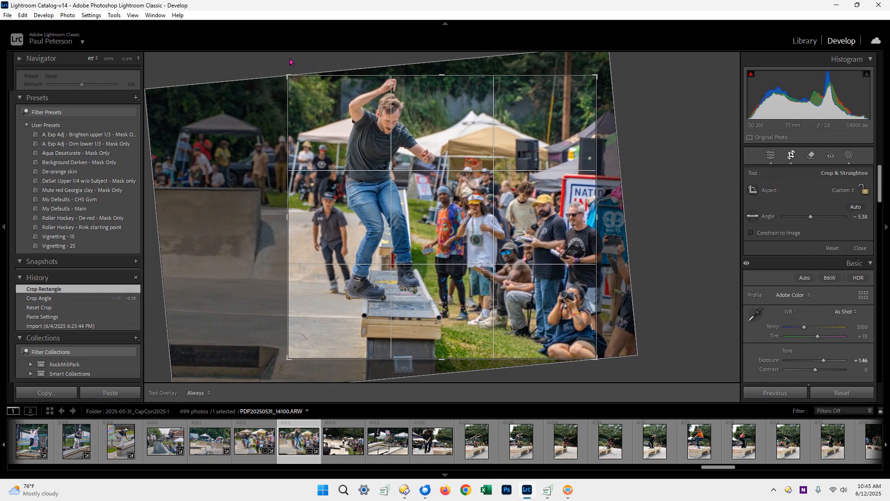
Step: Add an object selection covering the airborne skater to Mask 2
{"action": "left_click", "coordinate": [849, 155]}
{"action": "mouse_move", "coordinate": [660, 135]}
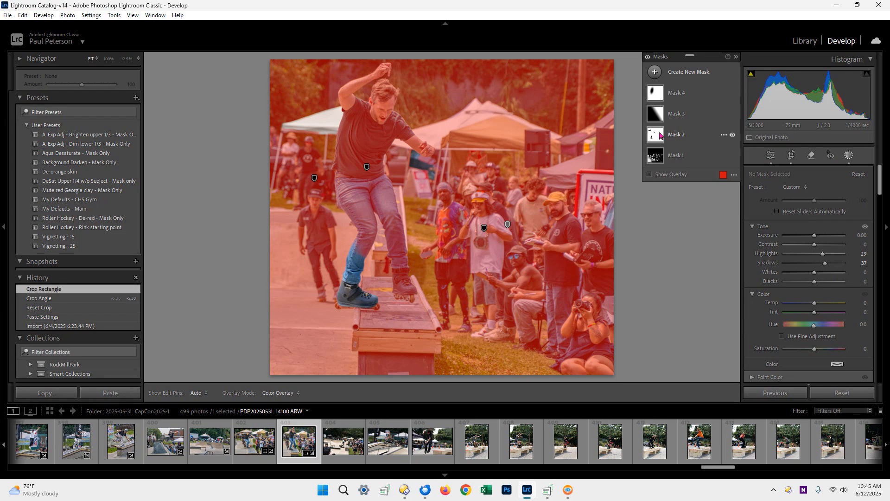
{"action": "left_click", "coordinate": [703, 138]}
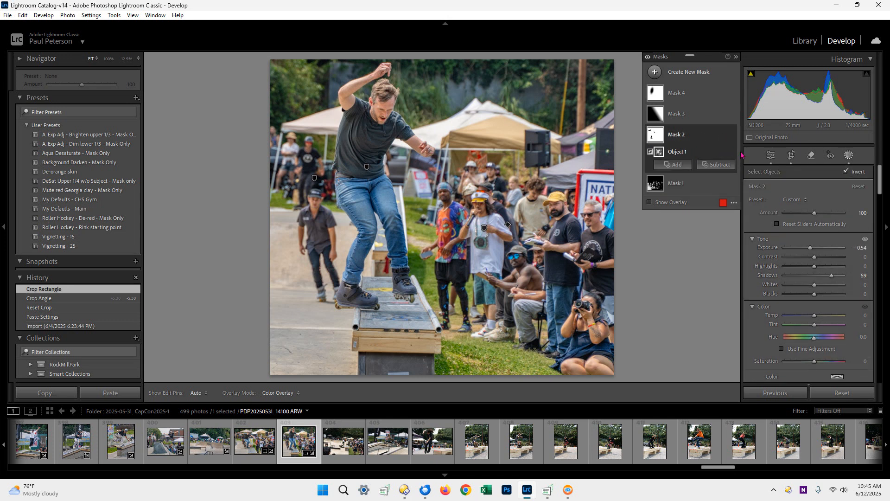
{"action": "left_click", "coordinate": [681, 164]}
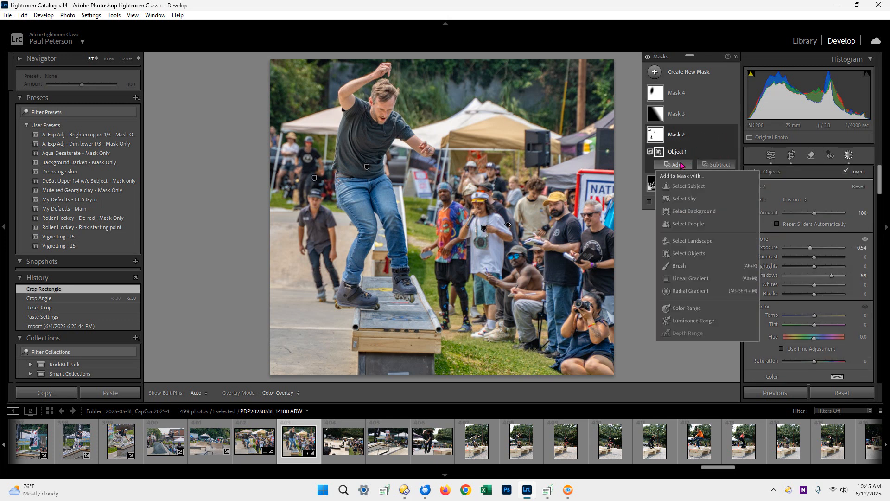
{"action": "left_click", "coordinate": [698, 256]}
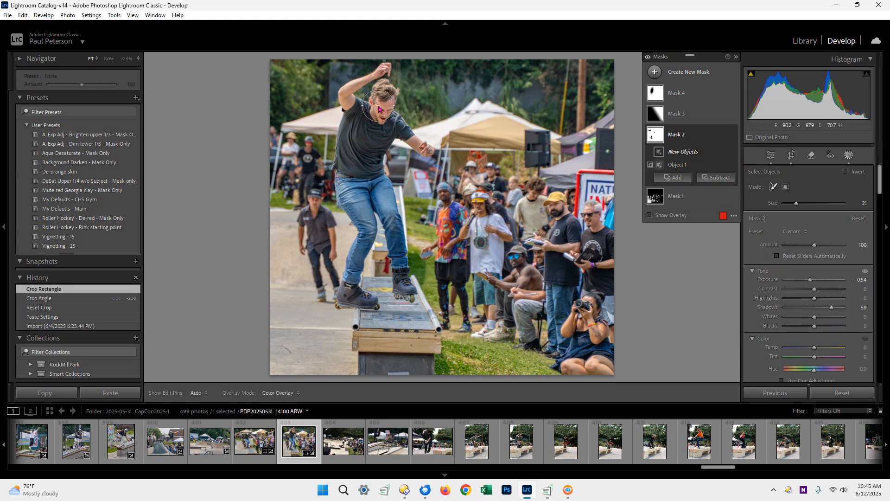
{"action": "mouse_move", "coordinate": [390, 69]}
{"action": "left_mouse_down"}
{"action": "mouse_move", "coordinate": [351, 101]}
{"action": "mouse_move", "coordinate": [385, 103]}
{"action": "mouse_move", "coordinate": [389, 123]}
{"action": "mouse_move", "coordinate": [420, 147]}
{"action": "mouse_move", "coordinate": [396, 136]}
{"action": "mouse_move", "coordinate": [381, 156]}
{"action": "mouse_move", "coordinate": [403, 253]}
{"action": "mouse_move", "coordinate": [398, 290]}
{"action": "mouse_move", "coordinate": [381, 305]}
{"action": "mouse_move", "coordinate": [346, 298]}
{"action": "mouse_move", "coordinate": [365, 238]}
{"action": "mouse_move", "coordinate": [344, 175]}
{"action": "mouse_move", "coordinate": [362, 108]}
{"action": "mouse_move", "coordinate": [367, 188]}
{"action": "mouse_move", "coordinate": [338, 207]}
{"action": "left_mouse_up"}
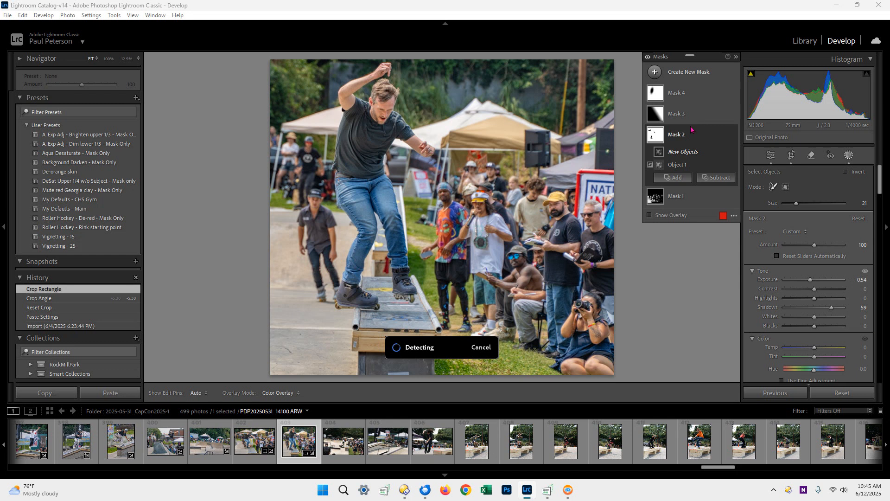
Step: Delete Object 1 from Mask 2 and invert the mask so it affects everything except the skater
{"action": "right_click", "coordinate": [725, 166]}
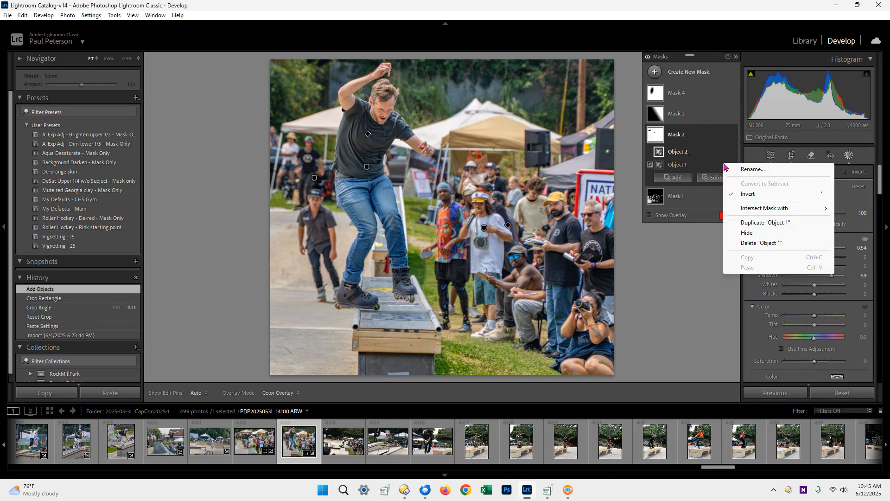
{"action": "left_click", "coordinate": [761, 243]}
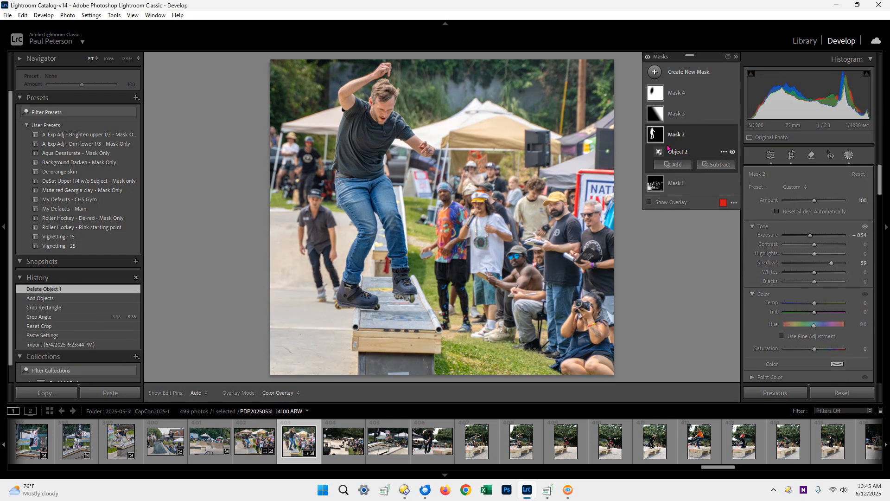
{"action": "right_click", "coordinate": [725, 135]}
{"action": "left_click", "coordinate": [740, 152]}
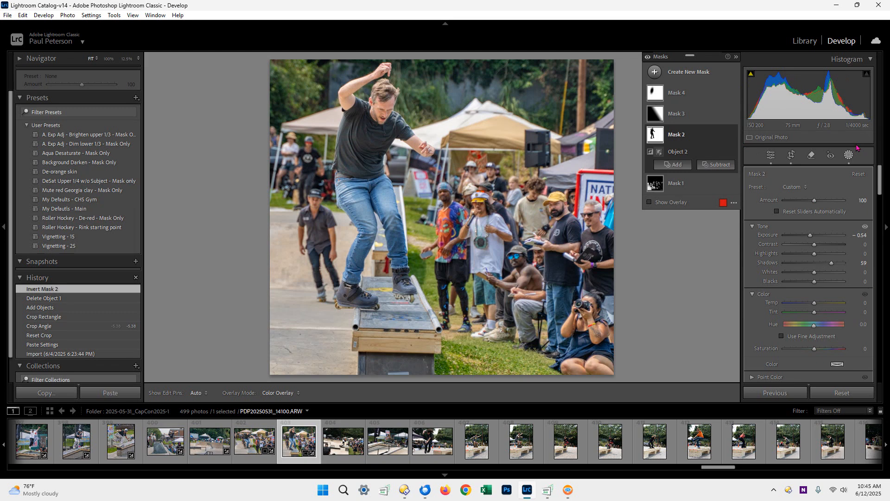
Step: Compare the photo before and after the edits
{"action": "key", "text": "backslash"}
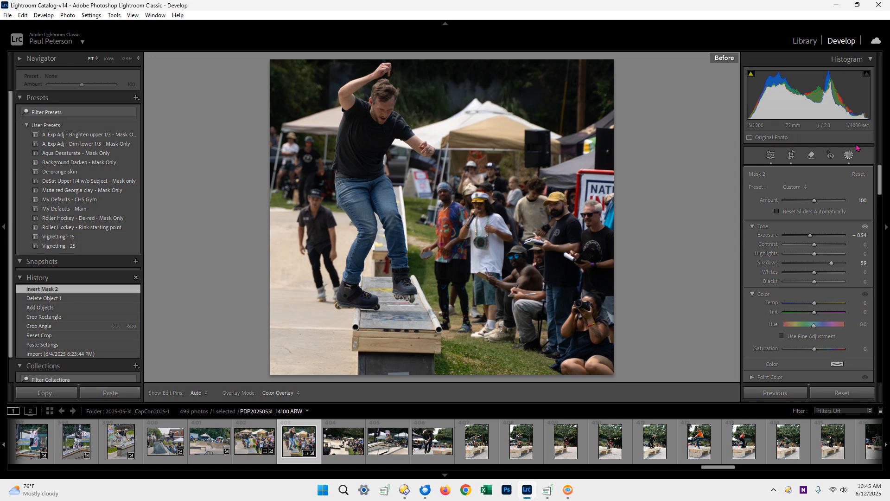
{"action": "key", "text": "backslash"}
{"action": "key", "text": "backslash"}
{"action": "key", "text": "backslash"}
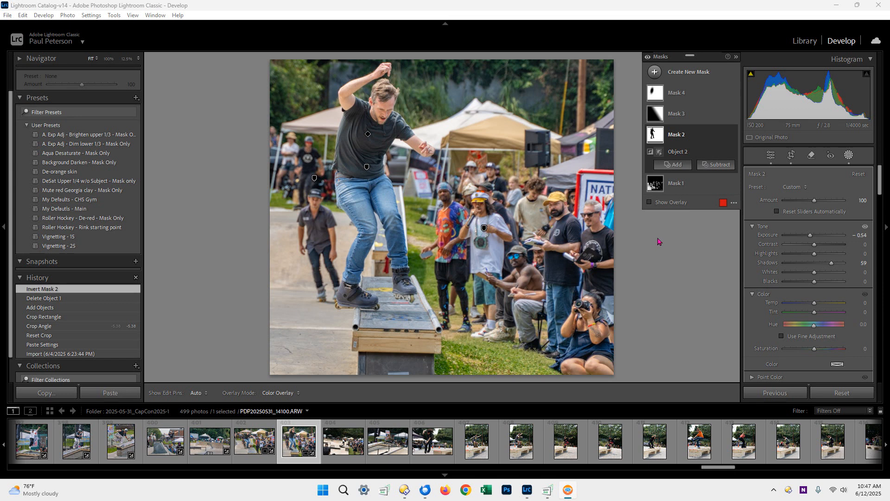
Step: Try rotating the crop to -7.37 degrees, and revert the photo to its Import history state
{"action": "left_click", "coordinate": [791, 157]}
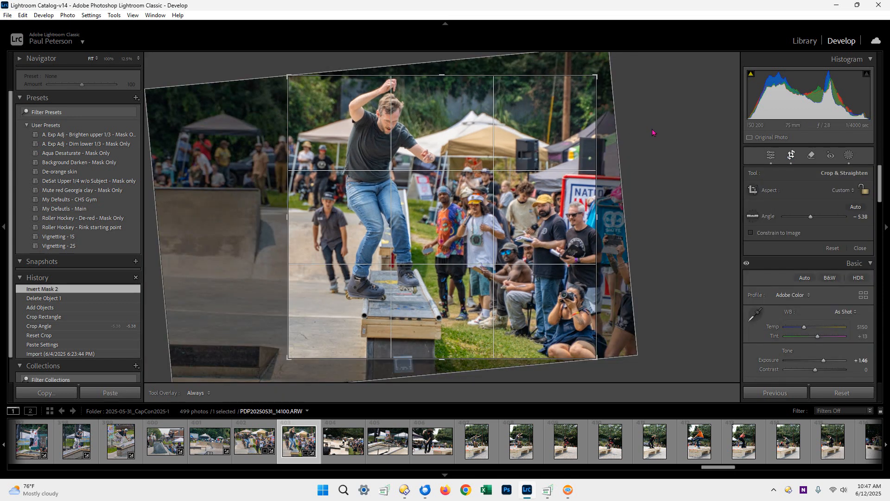
{"action": "left_click_drag", "start_coordinate": [655, 130], "coordinate": [631, 124]}
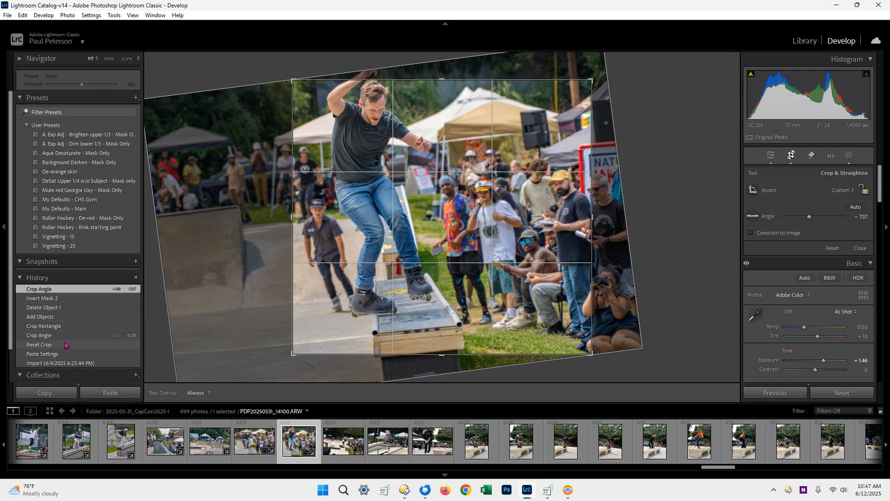
{"action": "left_click", "coordinate": [77, 364]}
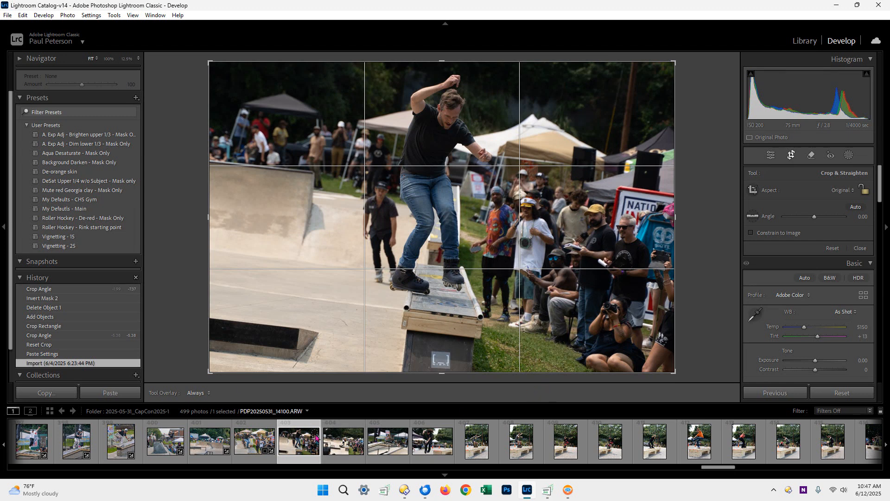
Step: Open the unedited photo PDP20250531_14100.ARW in Photoshop for editing
{"action": "right_click", "coordinate": [306, 424]}
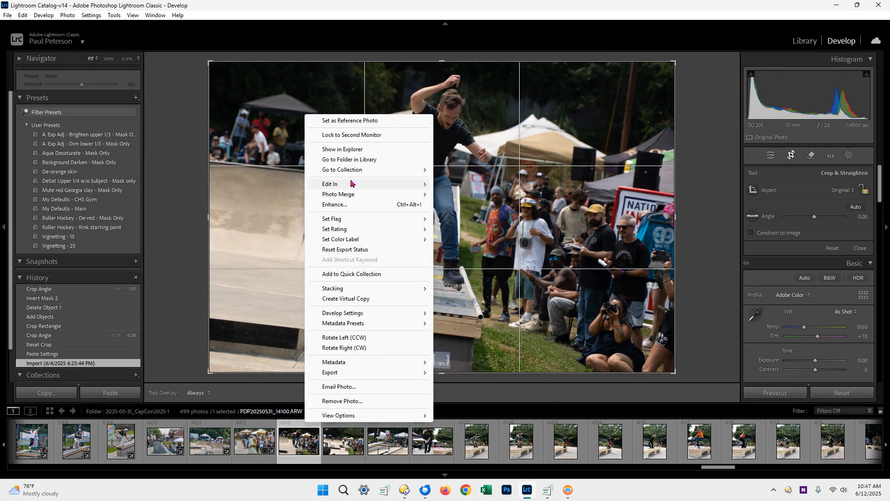
{"action": "mouse_move", "coordinate": [353, 184]}
{"action": "left_click", "coordinate": [465, 185]}
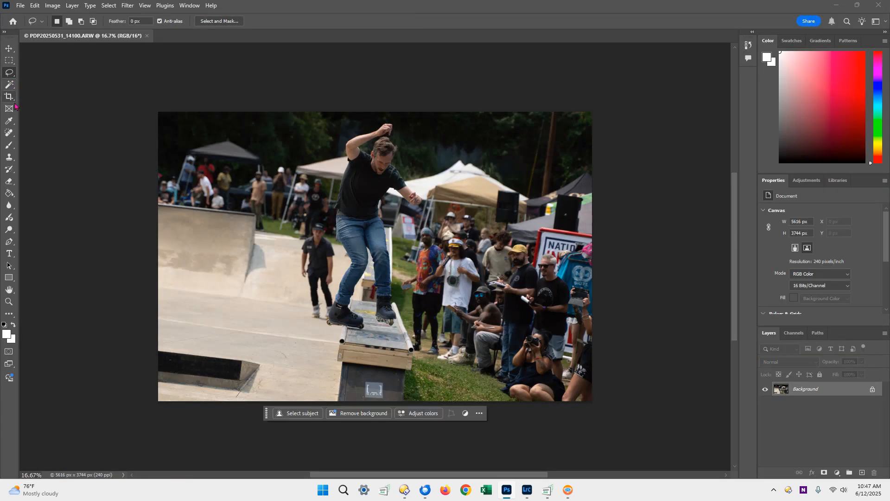
Step: Crop the photo tilted, extending past its upper edge above the skater's hand and narrowed at the sides, to about 4551 × 3641 px
{"action": "left_click", "coordinate": [9, 96]}
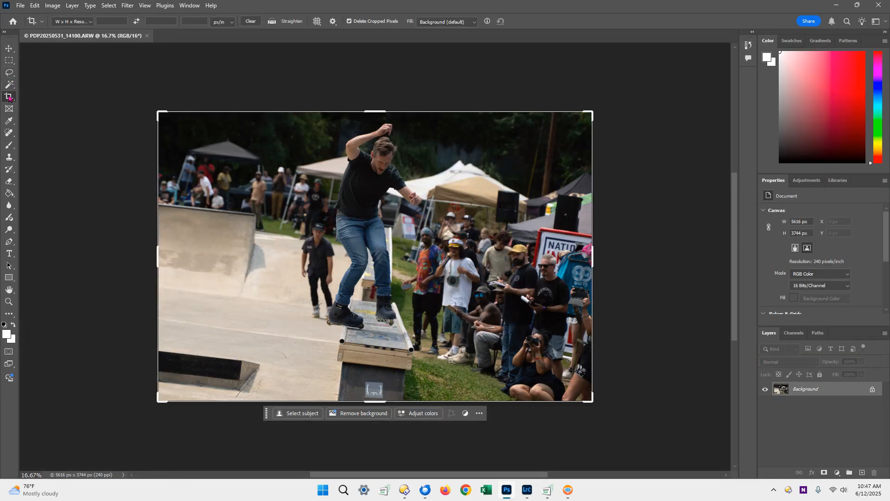
{"action": "left_click_drag", "start_coordinate": [633, 120], "coordinate": [643, 90]}
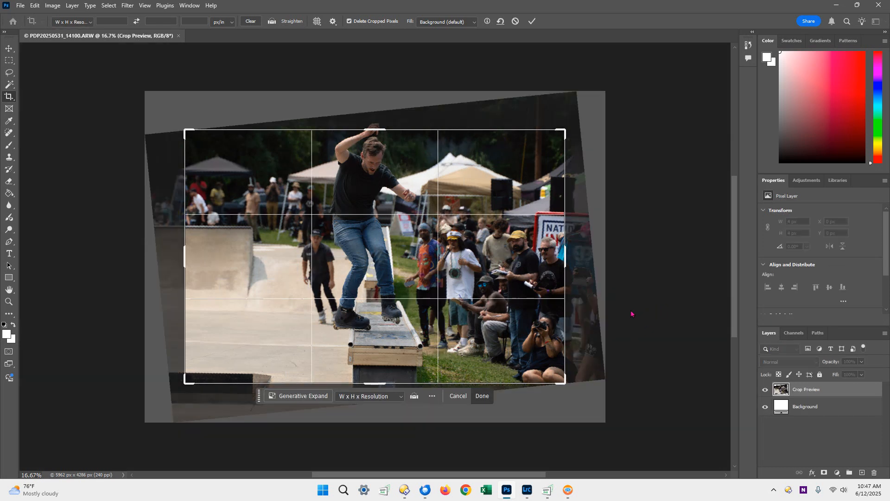
{"action": "left_click_drag", "start_coordinate": [631, 314], "coordinate": [631, 313]}
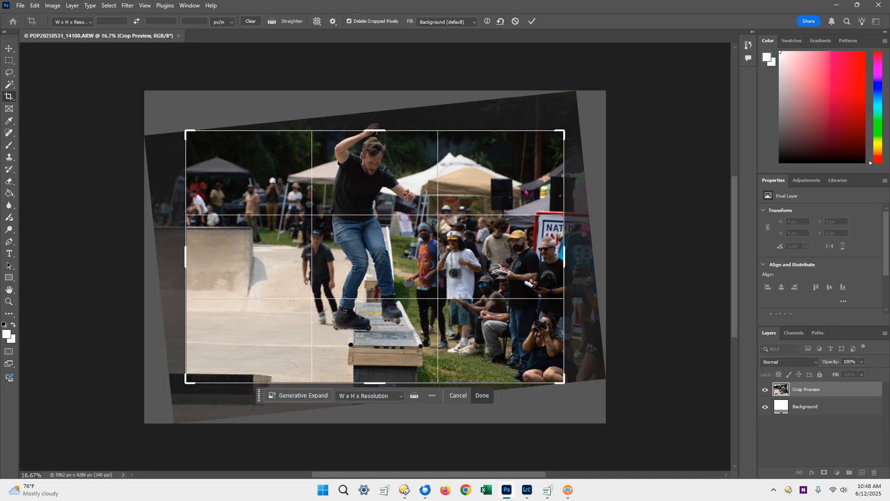
{"action": "left_click_drag", "start_coordinate": [565, 134], "coordinate": [565, 121]}
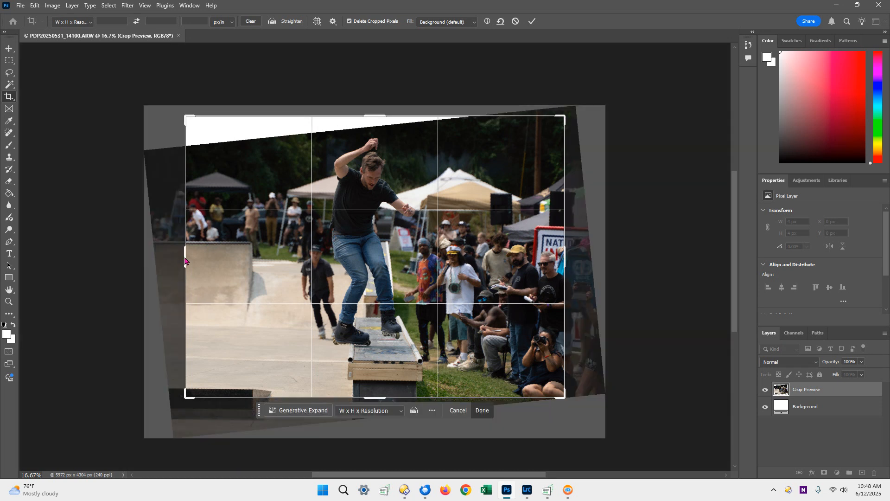
{"action": "left_click_drag", "start_coordinate": [186, 262], "coordinate": [203, 260]}
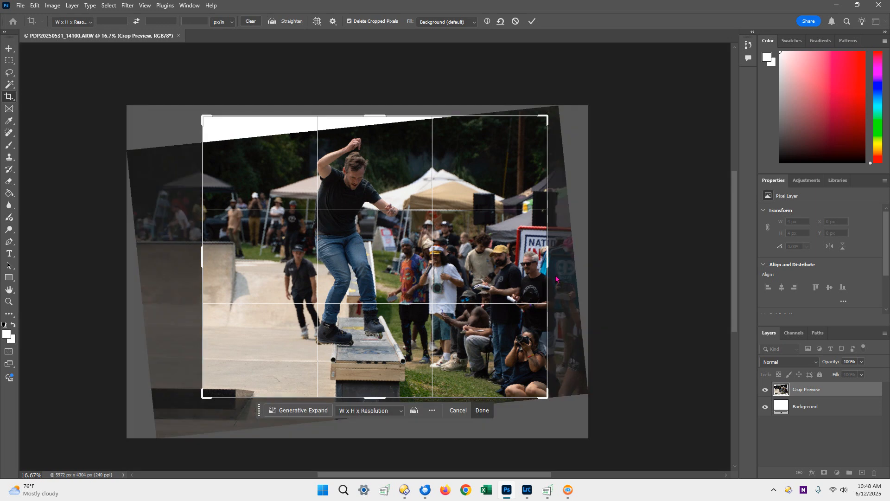
{"action": "left_click_drag", "start_coordinate": [550, 271], "coordinate": [553, 271]}
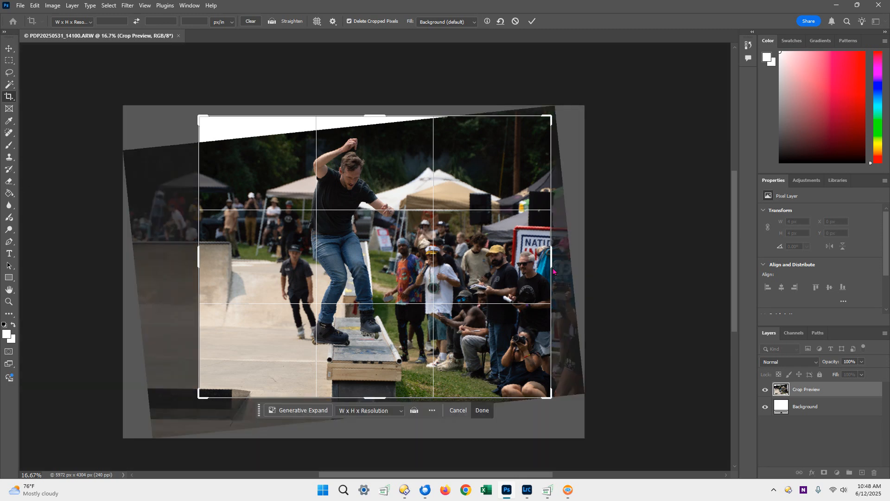
{"action": "left_click", "coordinate": [533, 21]}
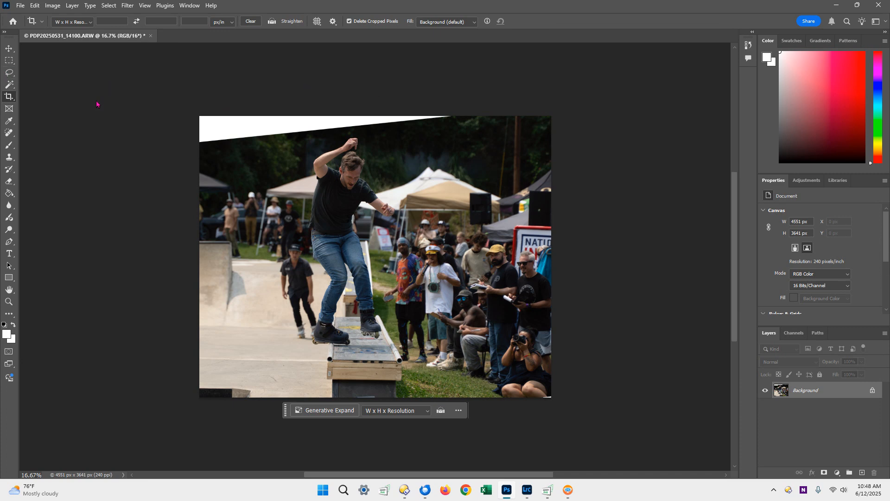
Step: Select the blank white wedge along the photo's upper edge with the Lasso tool
{"action": "left_click", "coordinate": [12, 73]}
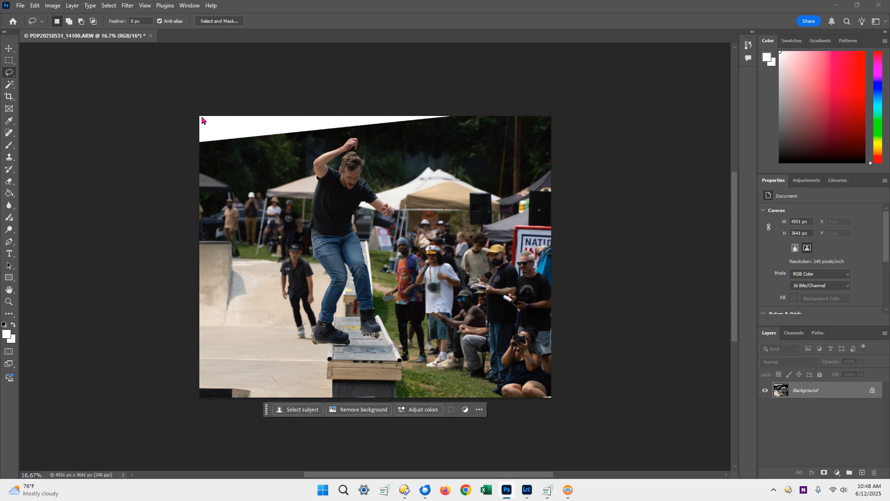
{"action": "left_click_drag", "start_coordinate": [202, 148], "coordinate": [190, 132]}
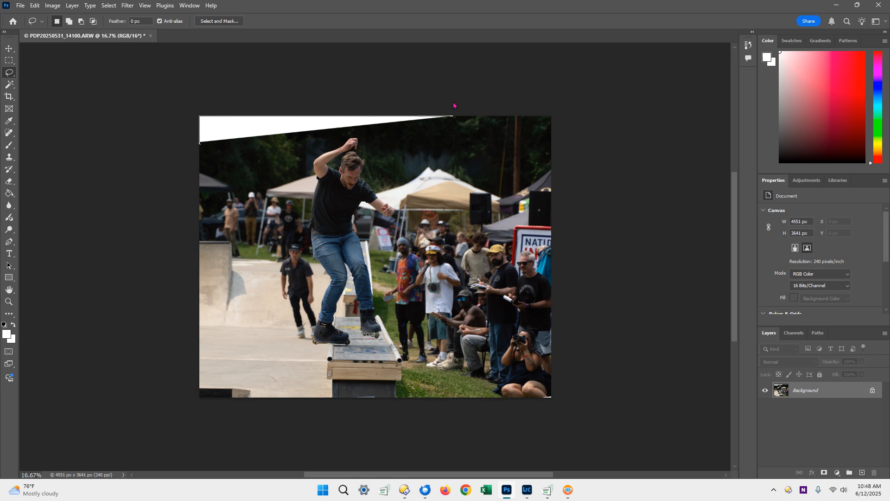
{"action": "left_click_drag", "start_coordinate": [451, 122], "coordinate": [450, 119]}
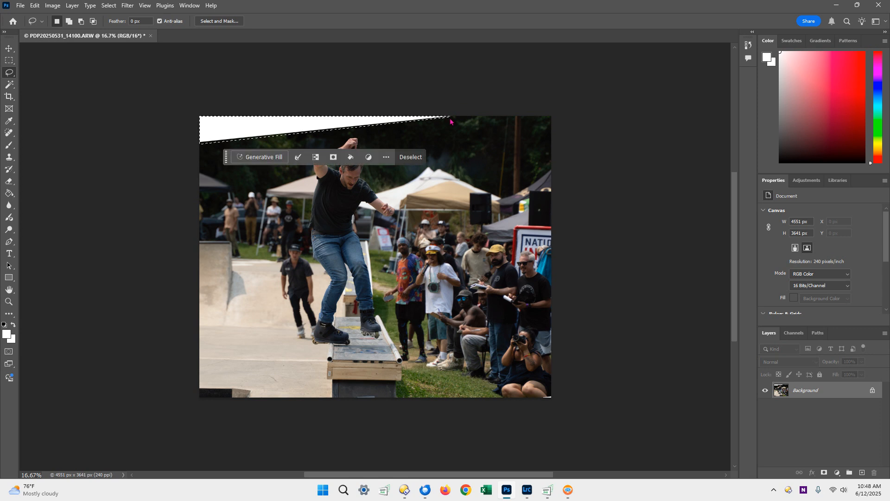
Step: Fill the selected wedge using Generative Fill without a prompt, and show the third variation
{"action": "left_click", "coordinate": [265, 159]}
{"action": "left_click", "coordinate": [421, 159]}
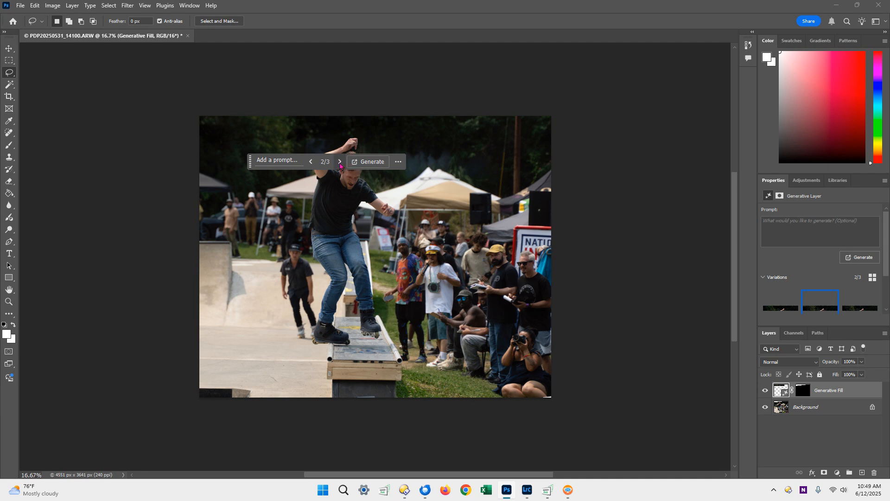
{"action": "left_click", "coordinate": [340, 163]}
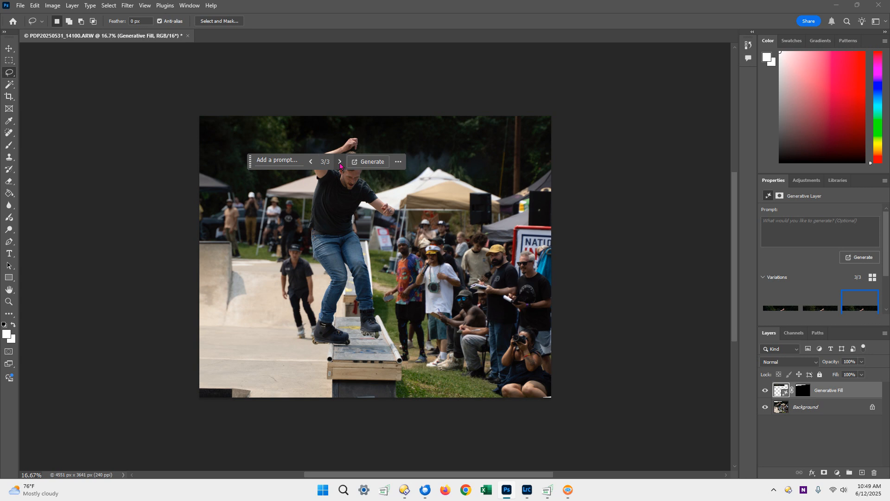
Step: Compare the second and third Generative Fill variations, keep the third, and flatten the image
{"action": "left_click", "coordinate": [311, 162]}
{"action": "left_click", "coordinate": [311, 163]}
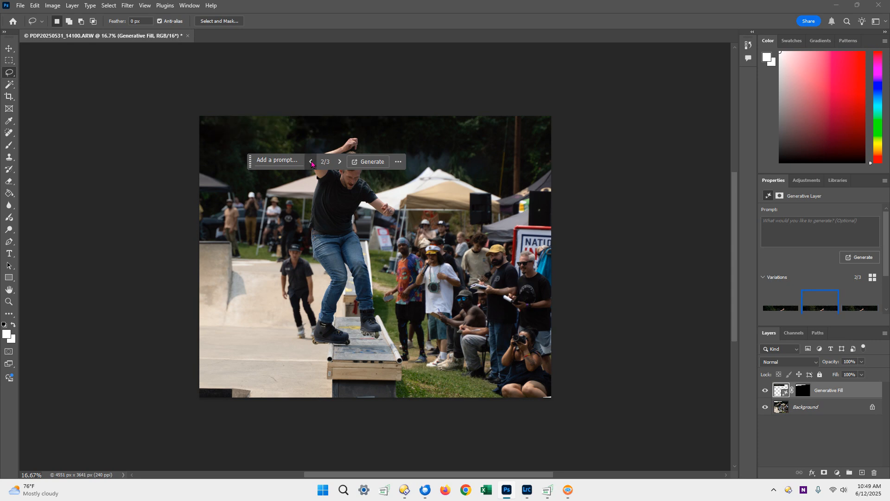
{"action": "left_click", "coordinate": [341, 163]}
{"action": "left_click", "coordinate": [340, 162]}
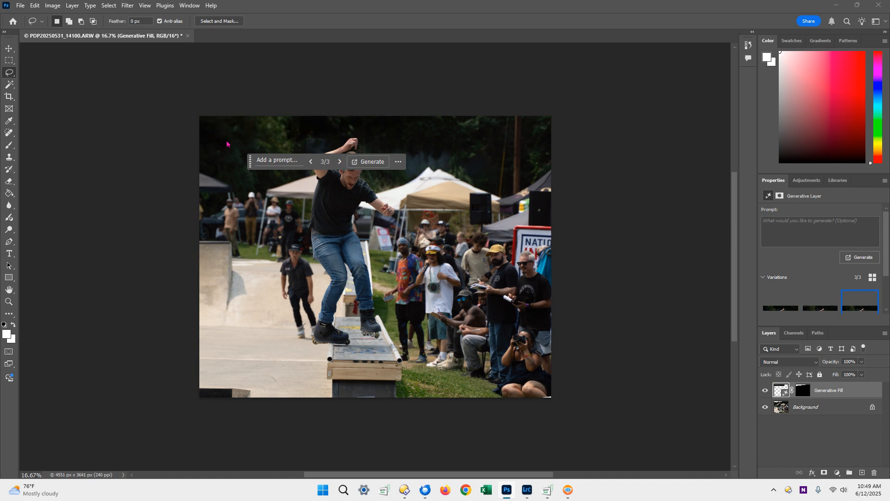
{"action": "left_click", "coordinate": [72, 6]}
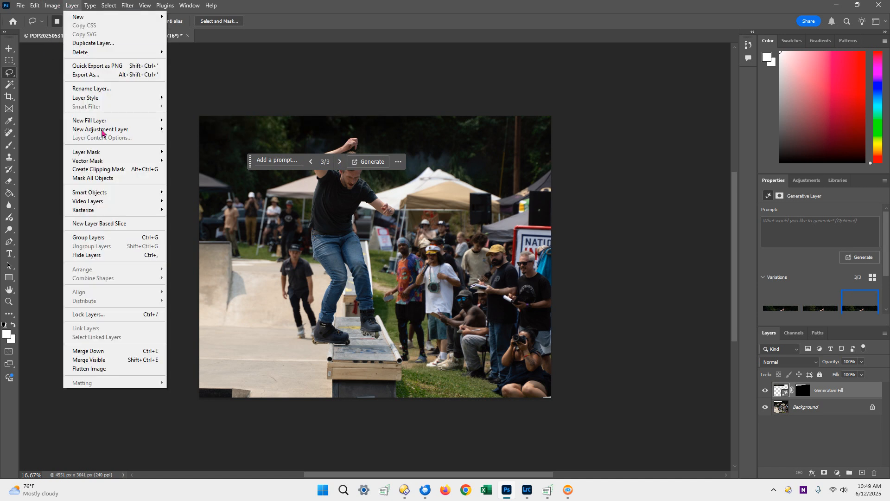
{"action": "left_click", "coordinate": [99, 369]}
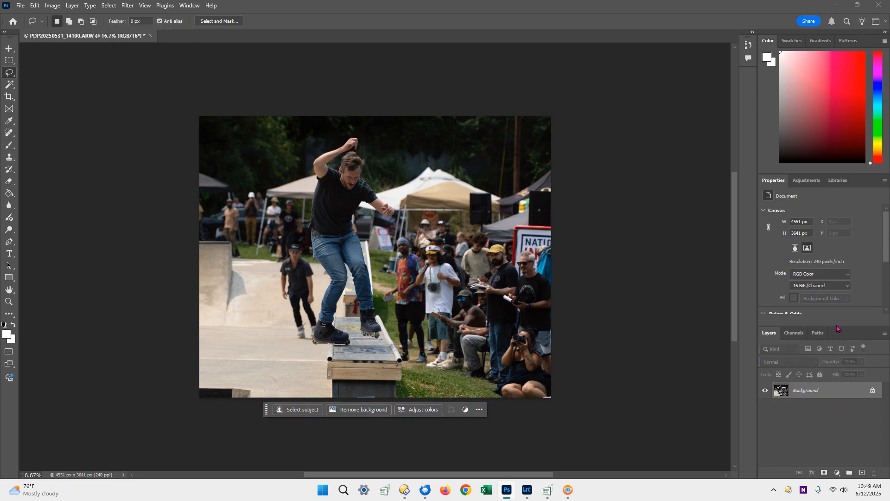
Step: Save the flattened skater photo and close Photoshop to return to Lightroom Classic
{"action": "left_click", "coordinate": [21, 6]}
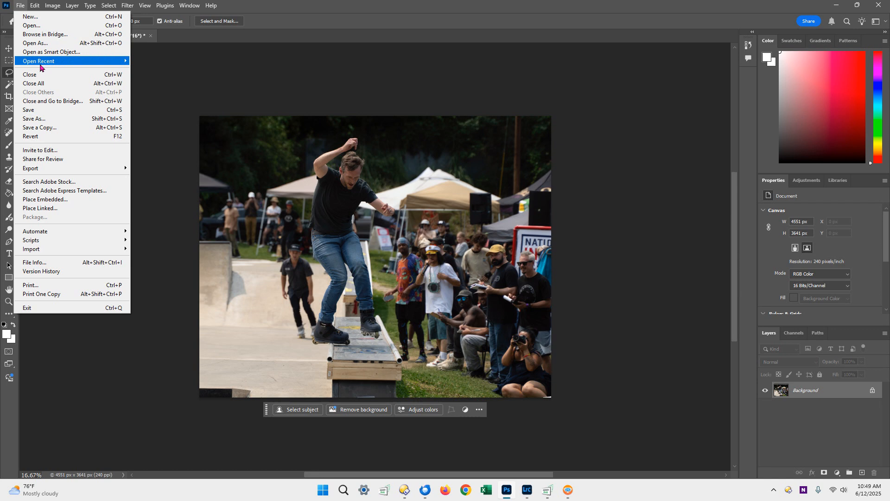
{"action": "left_click", "coordinate": [50, 114]}
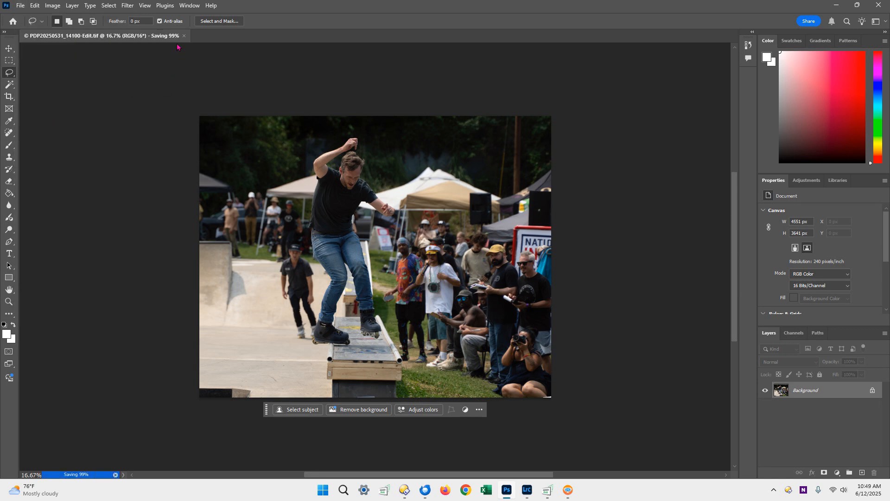
{"action": "left_click", "coordinate": [872, 8]}
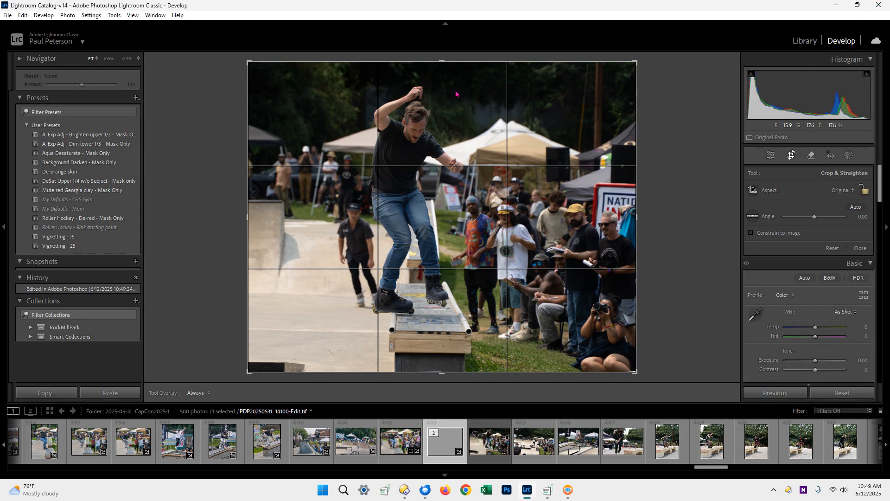
Step: Restore the raw photo PDP20250531_14100.ARW to its Invert Mask 2 history state
{"action": "left_click", "coordinate": [493, 449]}
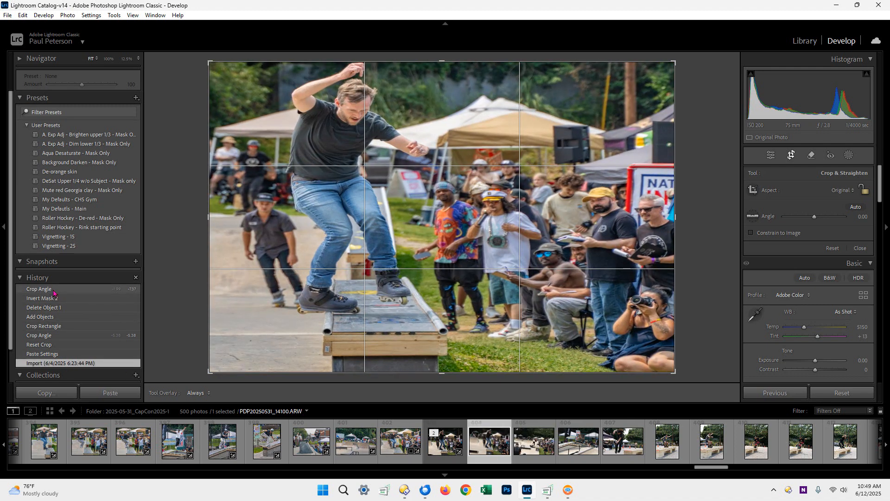
{"action": "left_click", "coordinate": [52, 299]}
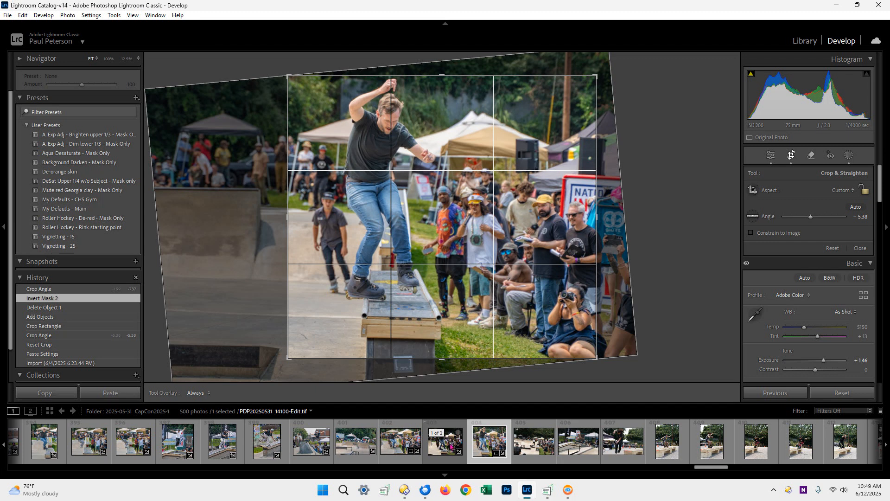
Step: Apply the previous photo's settings to PDP20250531_14100-Edit.tif and reset its crop
{"action": "left_click", "coordinate": [449, 447]}
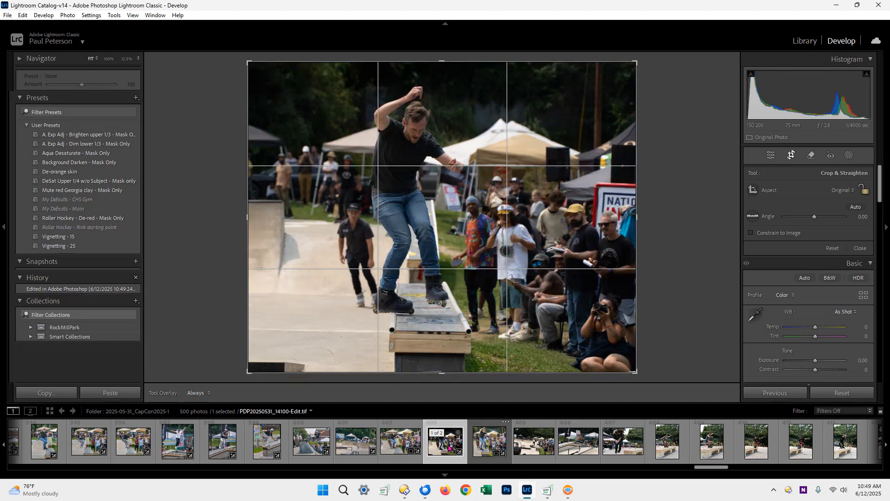
{"action": "left_click", "coordinate": [775, 393]}
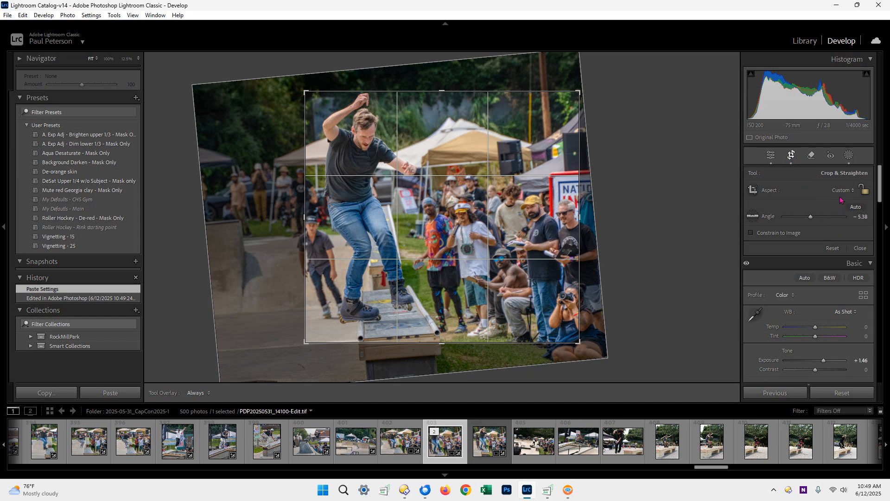
{"action": "left_click", "coordinate": [834, 248]}
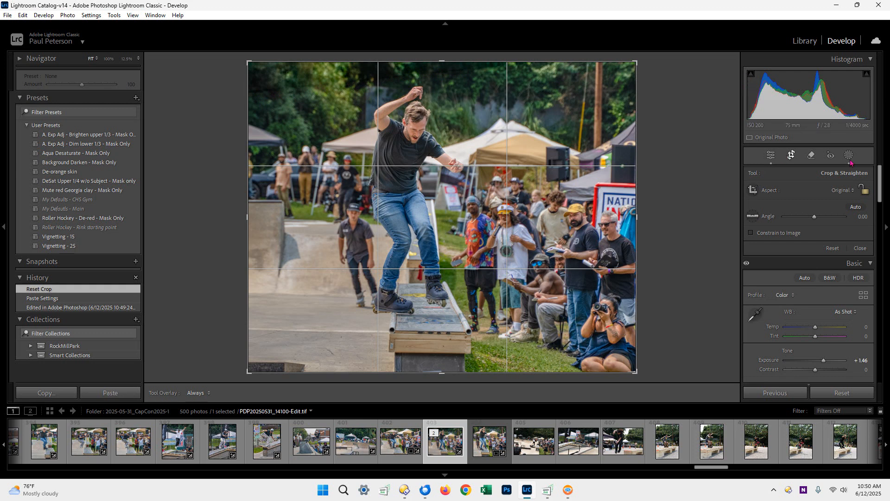
Step: Try Generative Remove along the slanted seam across the trees above the skater, and undo it
{"action": "left_click", "coordinate": [811, 156]}
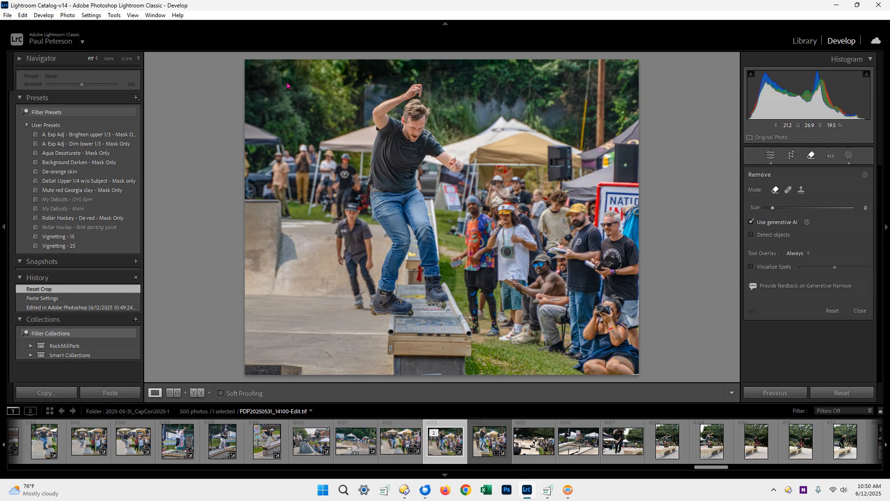
{"action": "left_click_drag", "start_coordinate": [489, 69], "coordinate": [245, 94]}
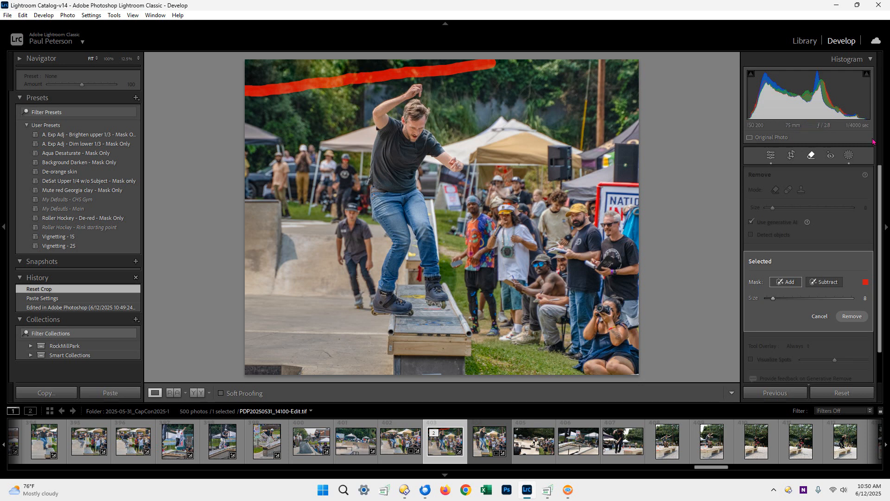
{"action": "left_click", "coordinate": [852, 317]}
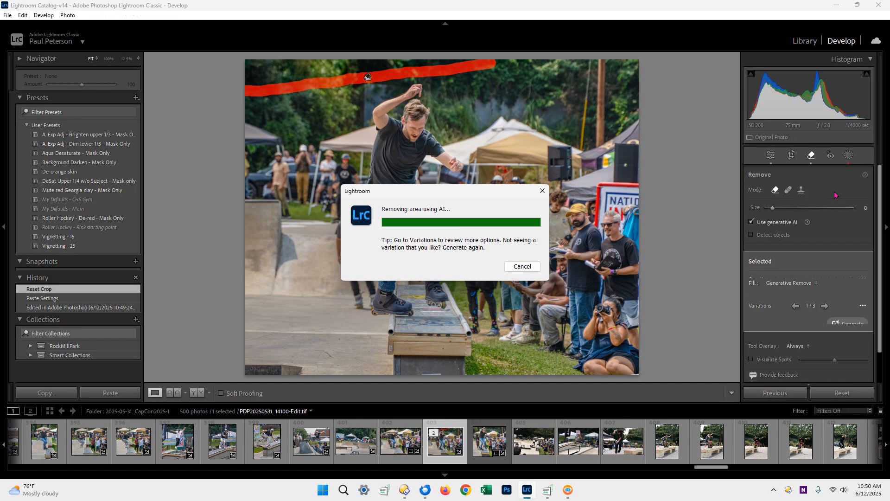
{"action": "left_click", "coordinate": [771, 155]}
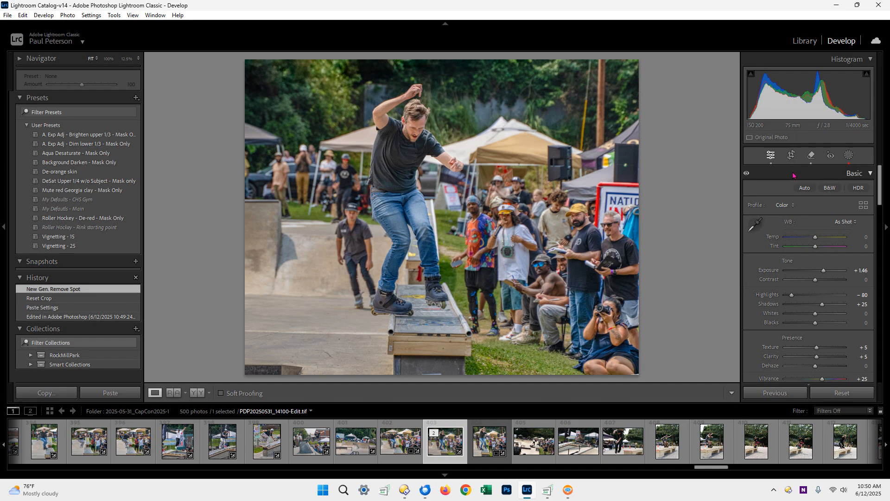
{"action": "key", "text": "ctrl+z"}
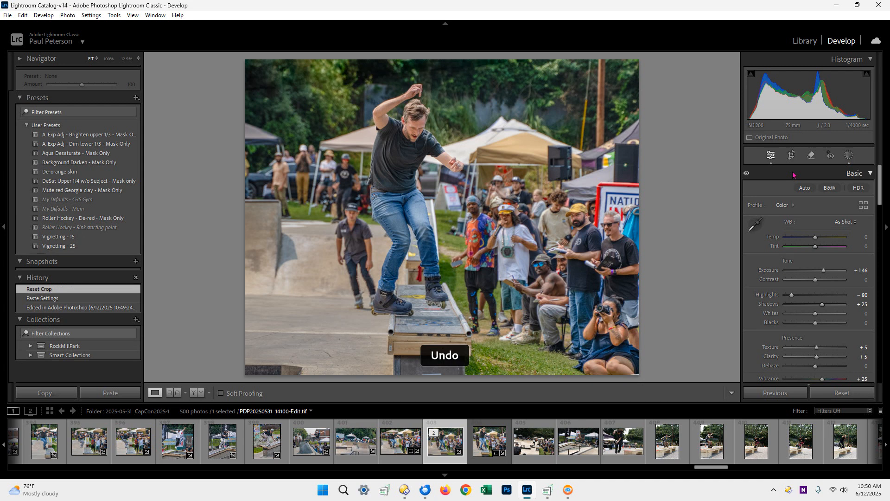
Step: Remove the slanted seam above the skater with a straight Remove stroke, without generative AI
{"action": "left_click", "coordinate": [813, 156]}
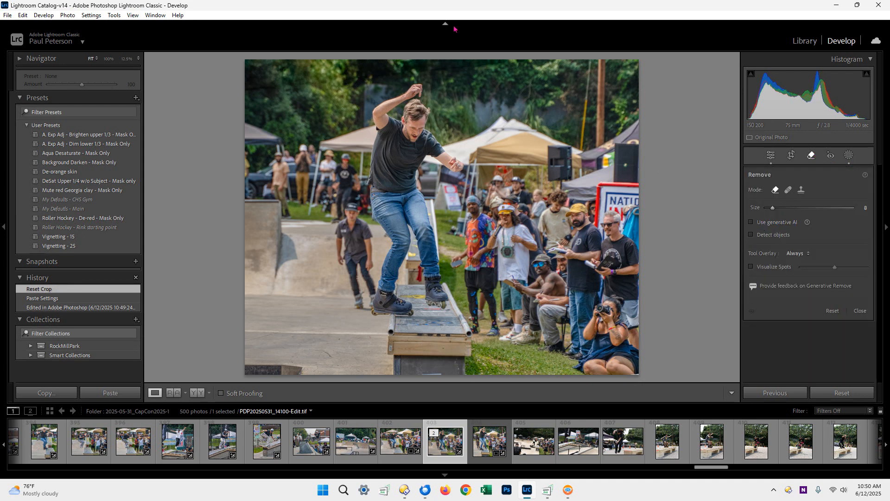
{"action": "left_click", "coordinate": [499, 62]}
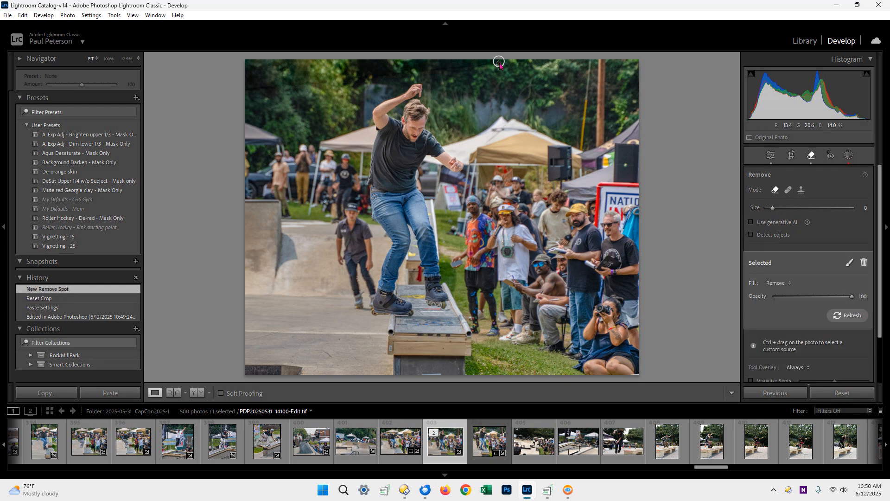
{"action": "left_click", "coordinate": [251, 94], "text": "shift"}
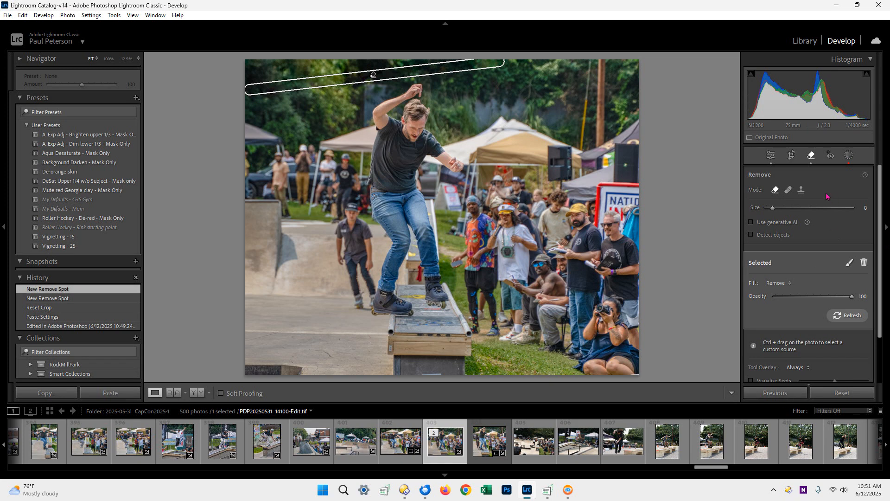
{"action": "left_click", "coordinate": [772, 156]}
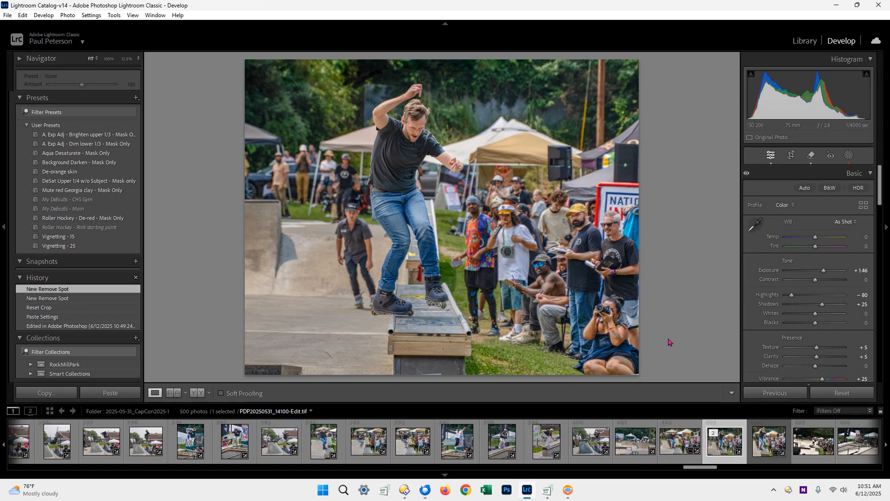
Step: Open PDP20250531_14093.ARW in Topaz DeNoise AI as an 8-bit TIFF copy with Lightroom adjustments, ProPhoto RGB, 240 resolution and ZIP compression
{"action": "key", "text": "g"}
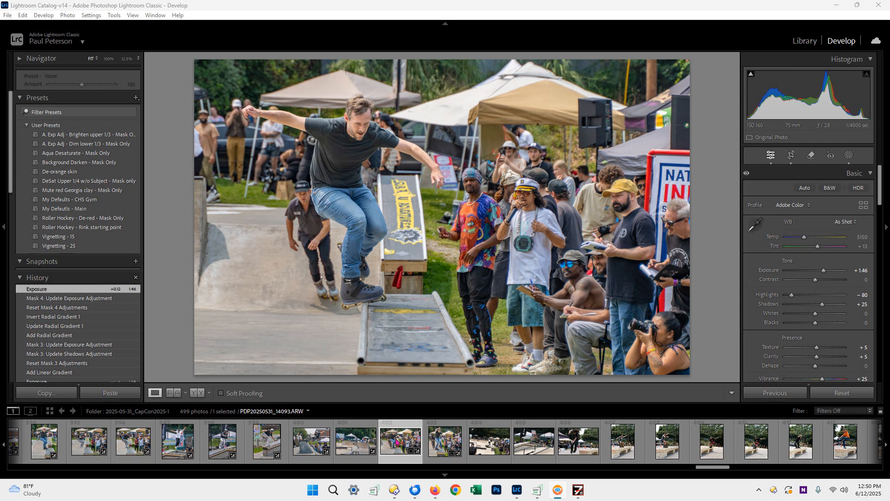
{"action": "right_click", "coordinate": [397, 442]}
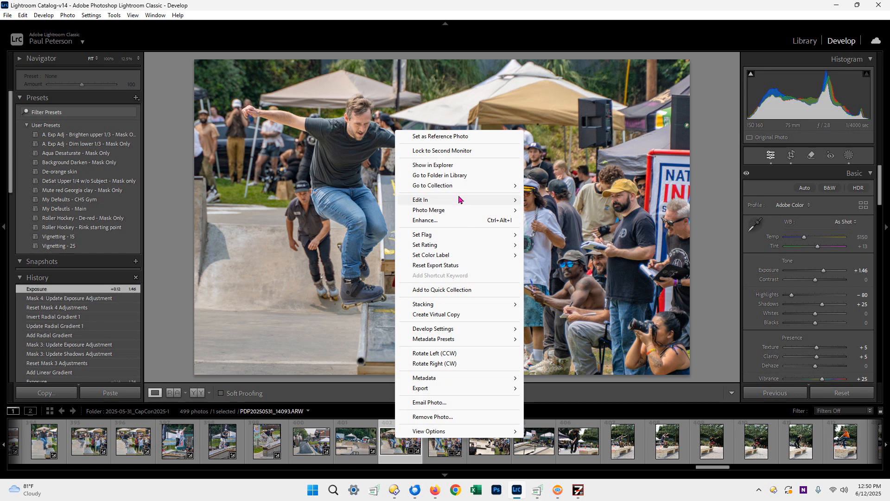
{"action": "mouse_move", "coordinate": [460, 199]}
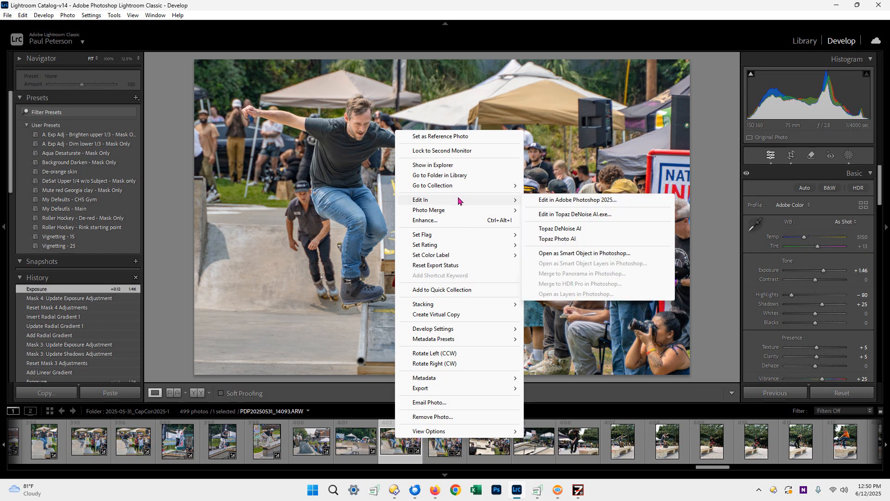
{"action": "left_click", "coordinate": [567, 215]}
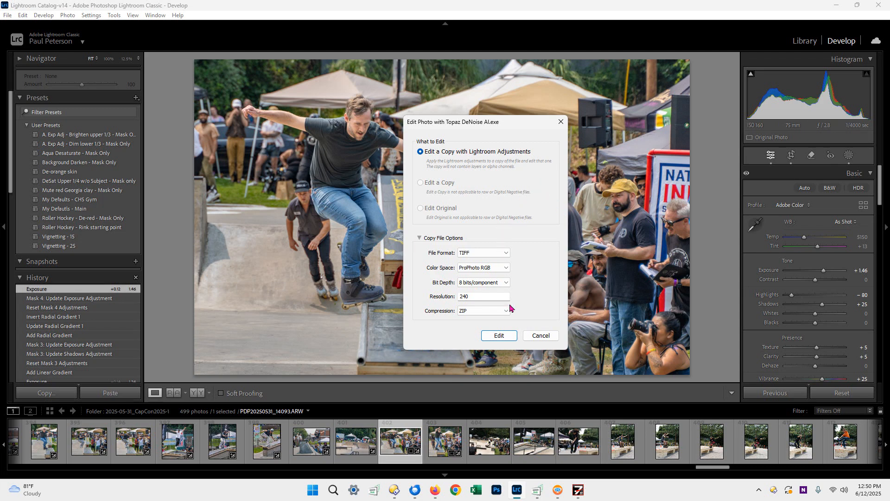
{"action": "left_click", "coordinate": [500, 338]}
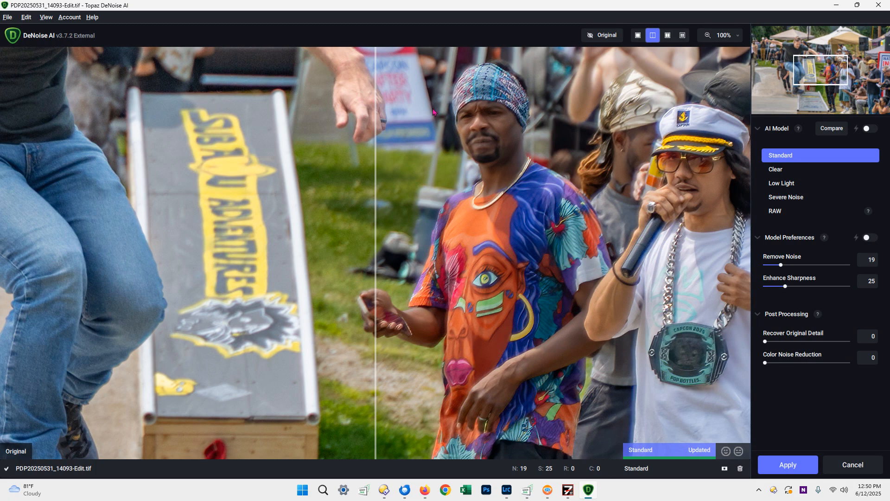
Step: Compare the original with the Standard denoise preview on the skater, his outstretched arm and the tents behind him
{"action": "left_click_drag", "start_coordinate": [438, 111], "coordinate": [677, 338]}
{"action": "left_click_drag", "start_coordinate": [213, 52], "coordinate": [441, 223]}
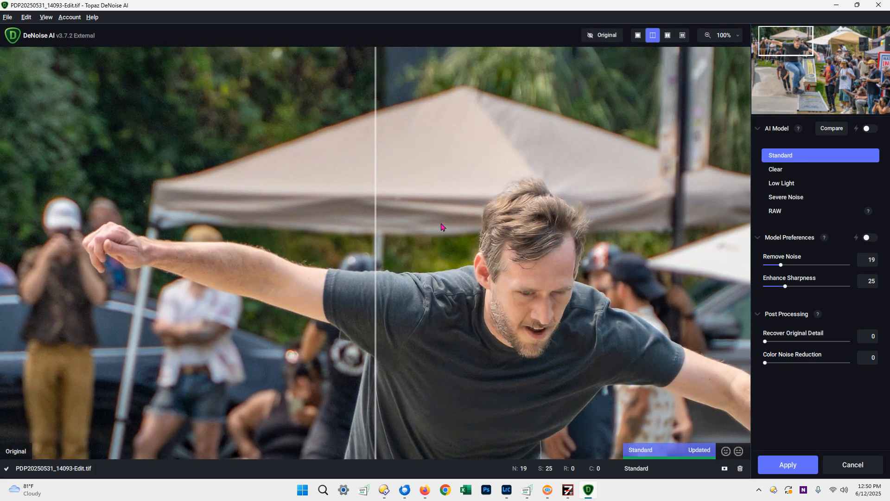
{"action": "left_click_drag", "start_coordinate": [410, 166], "coordinate": [606, 239]}
{"action": "left_click_drag", "start_coordinate": [384, 229], "coordinate": [387, 229]}
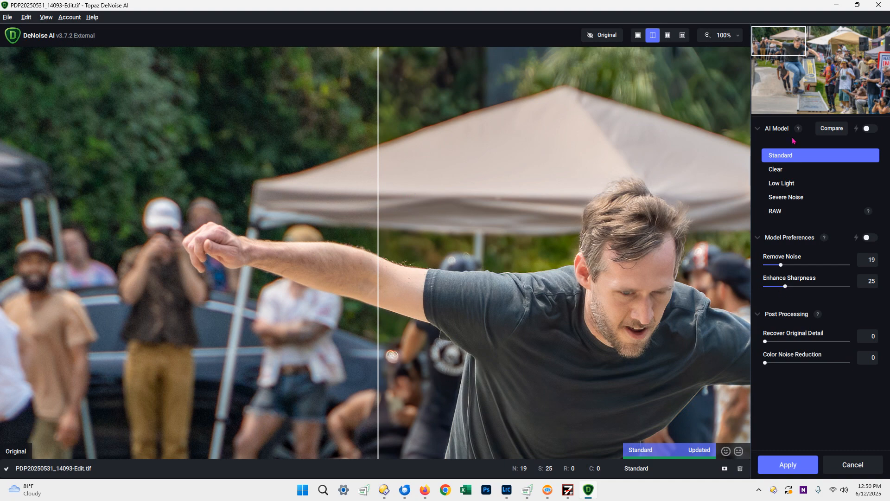
{"action": "left_click_drag", "start_coordinate": [380, 186], "coordinate": [286, 203]}
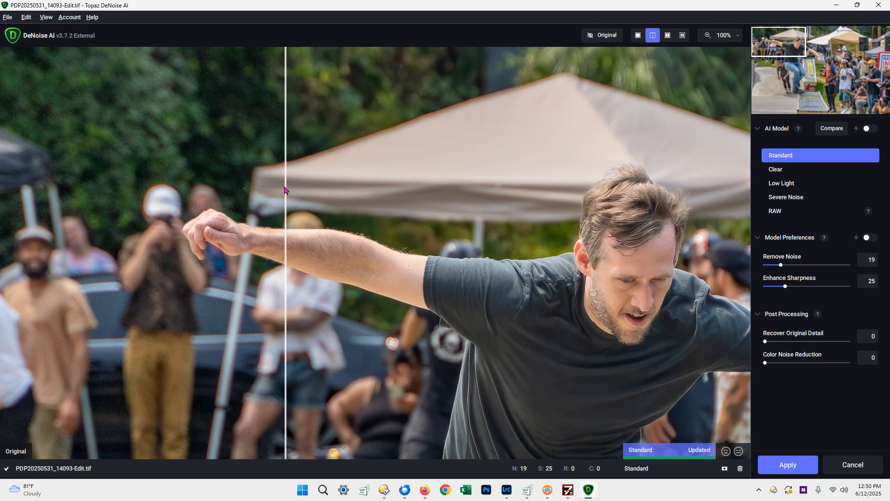
{"action": "left_click_drag", "start_coordinate": [286, 190], "coordinate": [373, 232]}
{"action": "scroll", "coordinate": [469, 220], "scroll_direction": "down", "scroll_amount": 5}
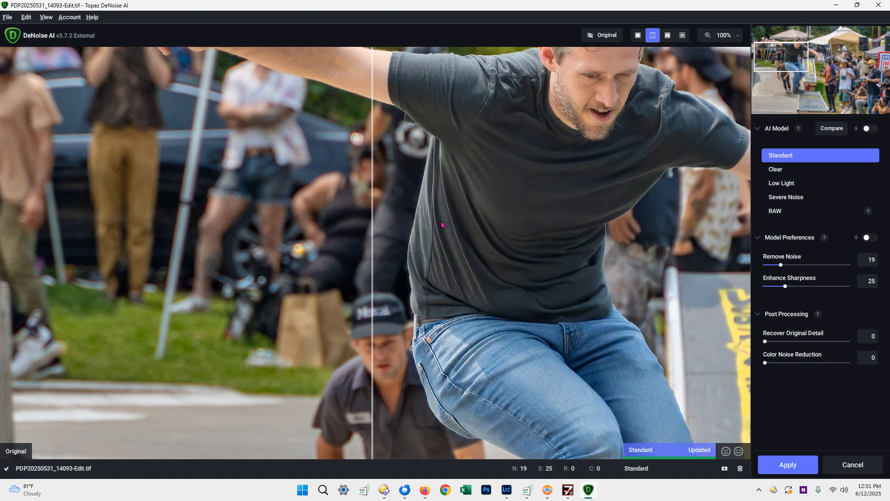
{"action": "left_click_drag", "start_coordinate": [563, 205], "coordinate": [473, 320]}
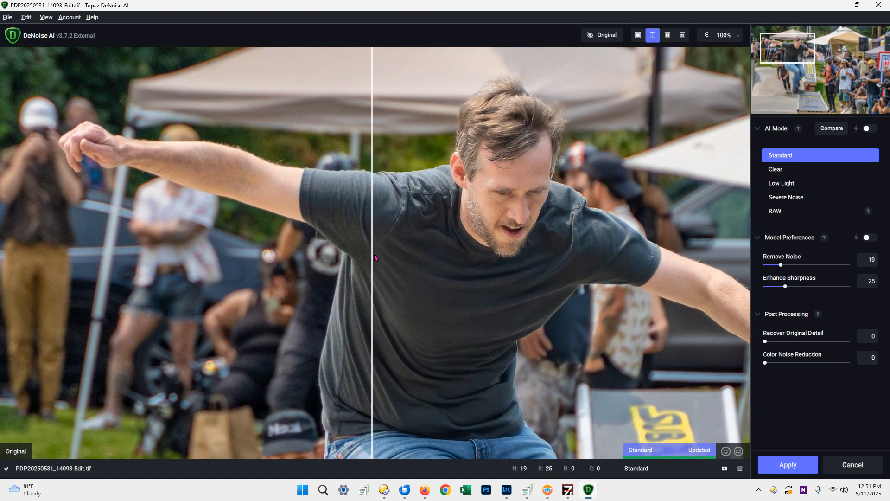
{"action": "left_click_drag", "start_coordinate": [375, 257], "coordinate": [564, 286]}
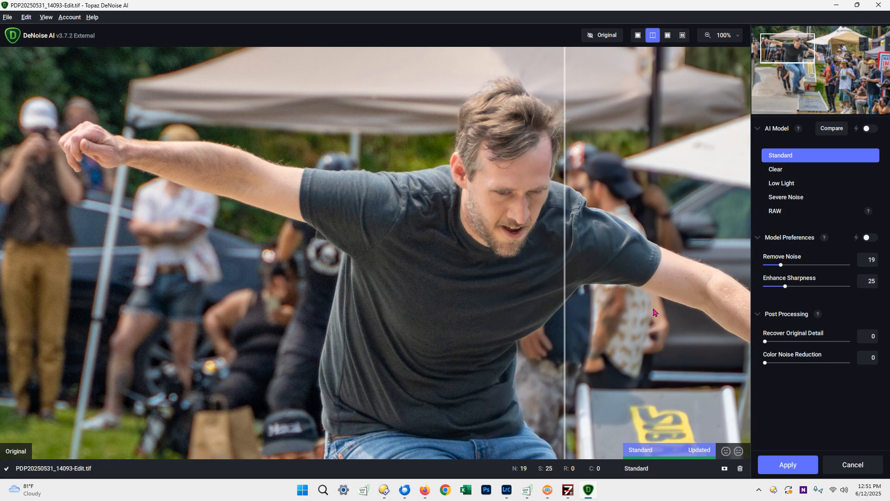
Step: Compare the original with the Standard denoise preview across the announcer, his large chain medallion, the seated judges and the nearby spectators
{"action": "left_click_drag", "start_coordinate": [655, 313], "coordinate": [236, 102]}
{"action": "left_click_drag", "start_coordinate": [524, 357], "coordinate": [295, 187]}
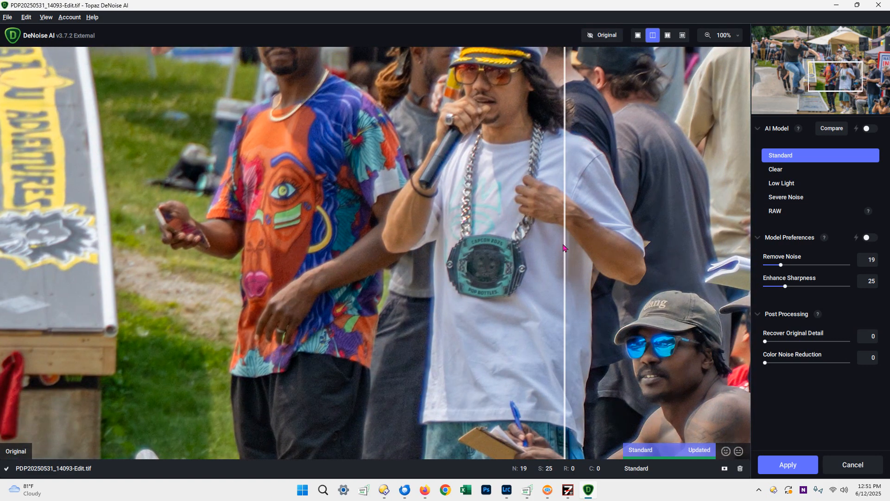
{"action": "left_click_drag", "start_coordinate": [565, 251], "coordinate": [452, 283]}
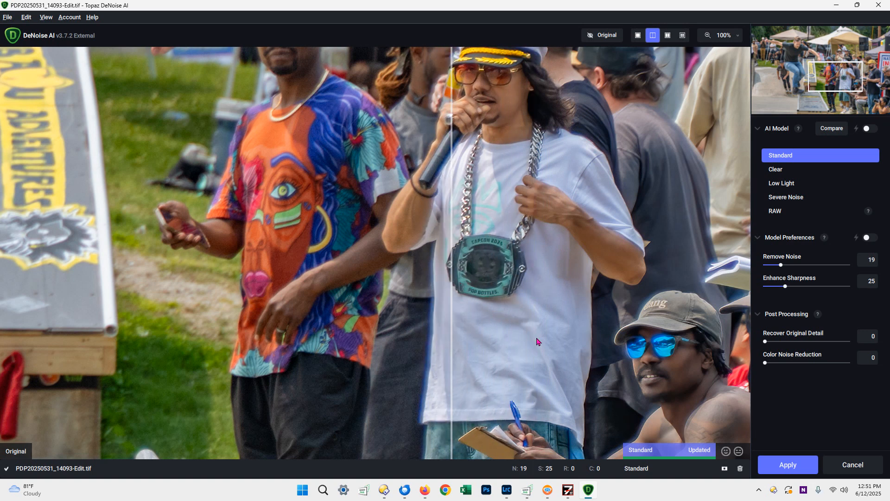
{"action": "left_click_drag", "start_coordinate": [544, 381], "coordinate": [501, 263]}
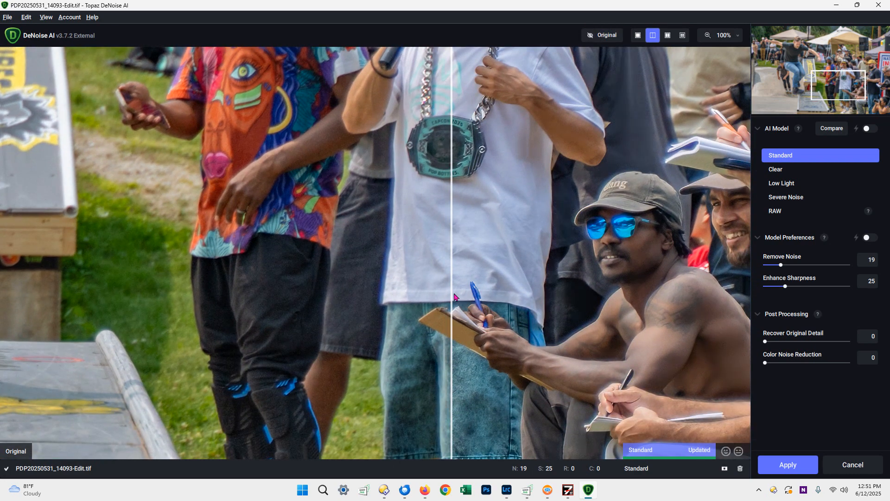
{"action": "left_click_drag", "start_coordinate": [454, 297], "coordinate": [273, 318]}
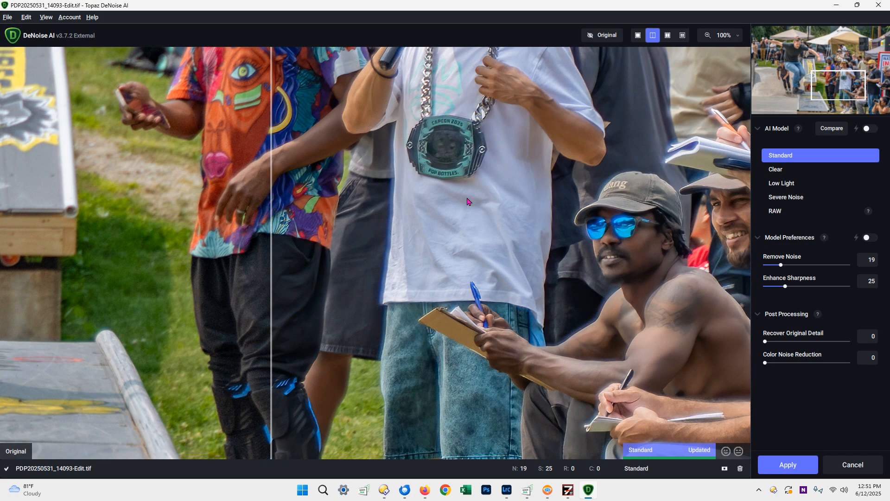
{"action": "scroll", "coordinate": [467, 201], "scroll_direction": "down", "scroll_amount": 4}
{"action": "left_click_drag", "start_coordinate": [719, 241], "coordinate": [649, 230]}
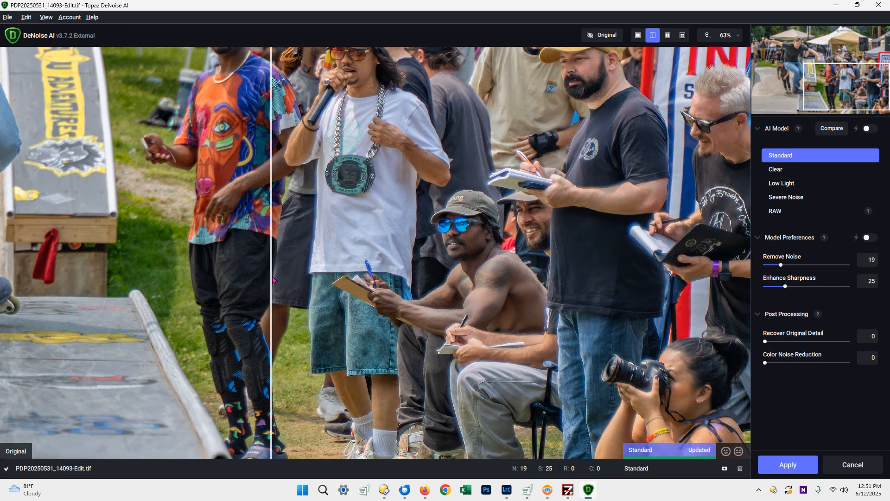
{"action": "left_click_drag", "start_coordinate": [273, 278], "coordinate": [296, 311]}
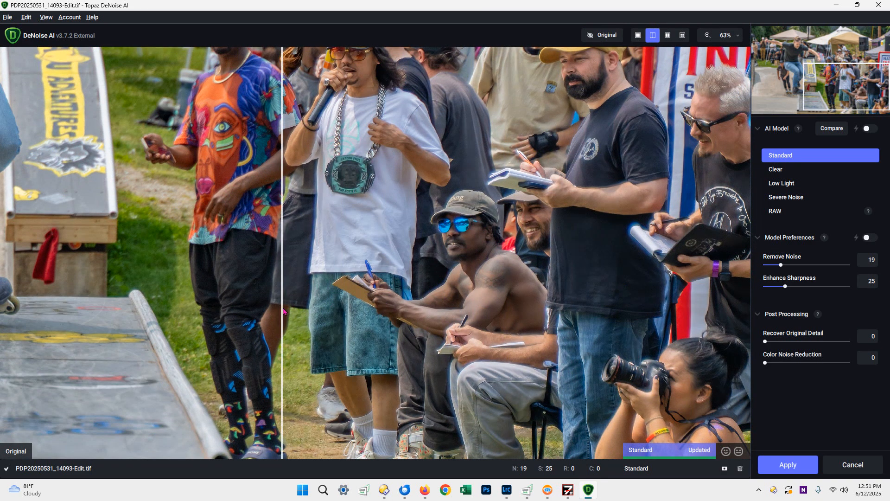
Step: Apply the Standard denoise with Remove Noise 19 and Enhance Sharpness 25, and compare PDP20250531_14093.ARW with PDP20250531_14093-Edit.tif in Lightroom Classic
{"action": "left_click", "coordinate": [789, 465]}
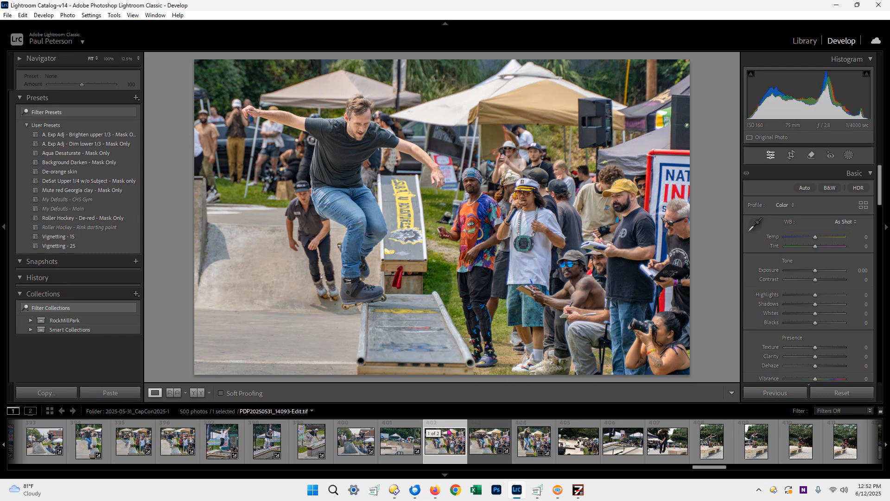
{"action": "left_click", "coordinate": [488, 443]}
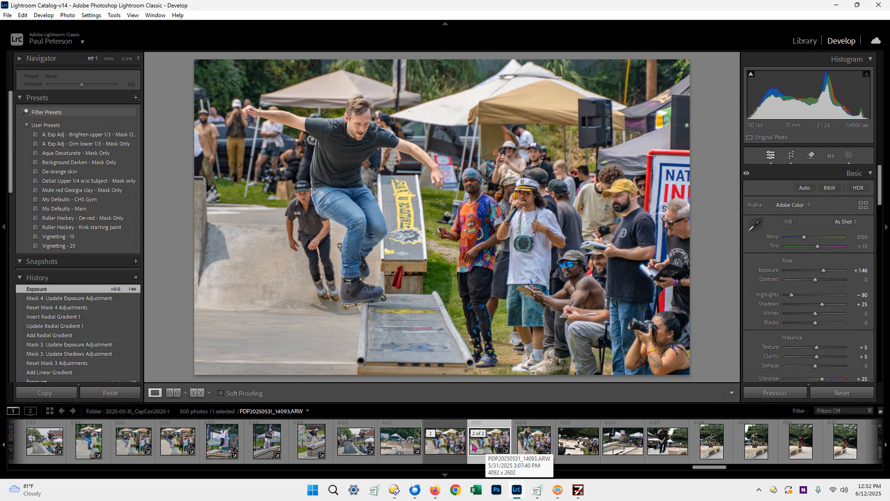
{"action": "left_click", "coordinate": [449, 447]}
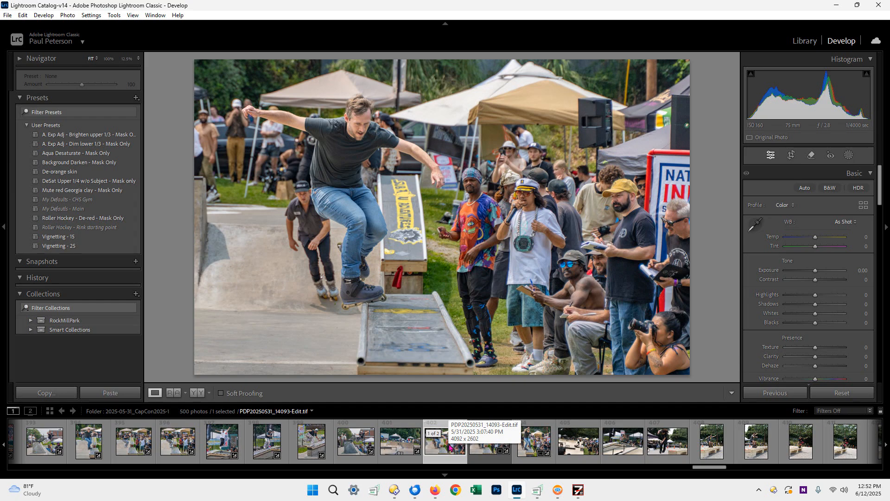